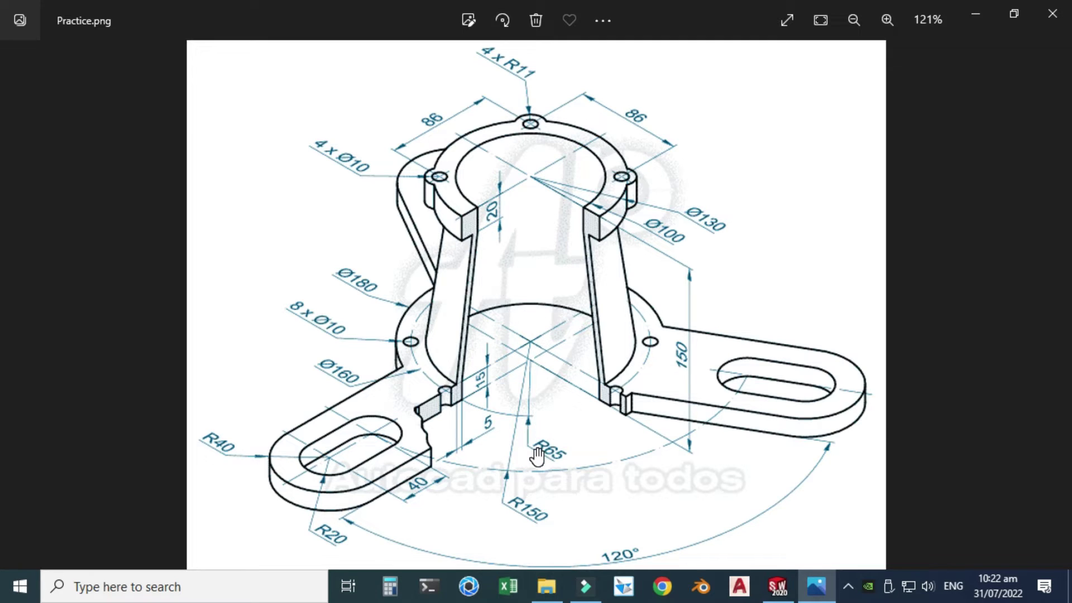
Zoom in on the drawing's base dimensions, then return to the SOLIDWORKS part.
scroll(555, 462, "up", 5, "ctrl")
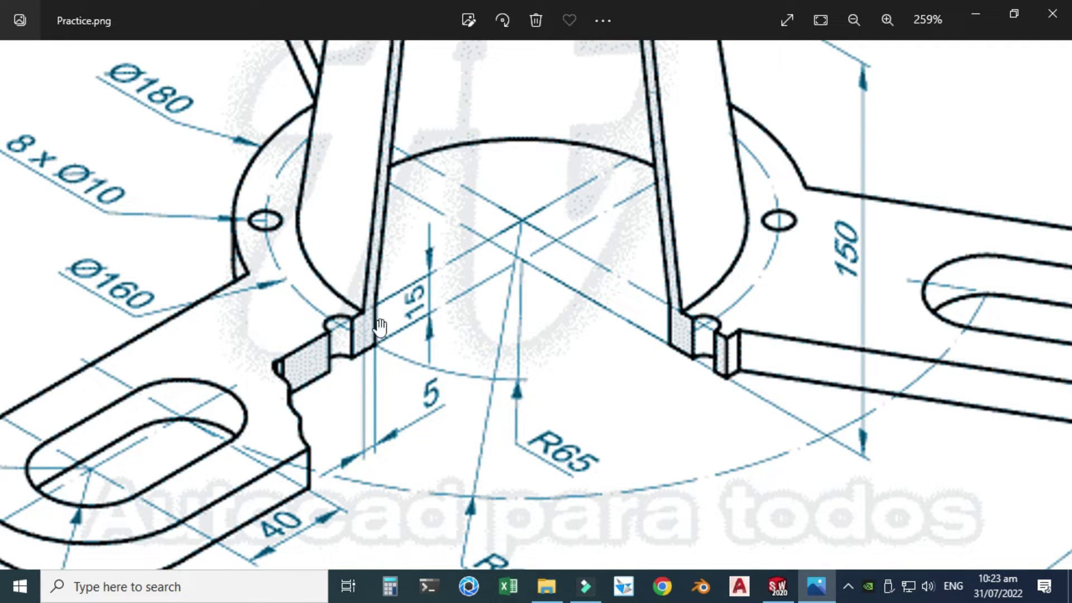
scroll(408, 224, "down", 2)
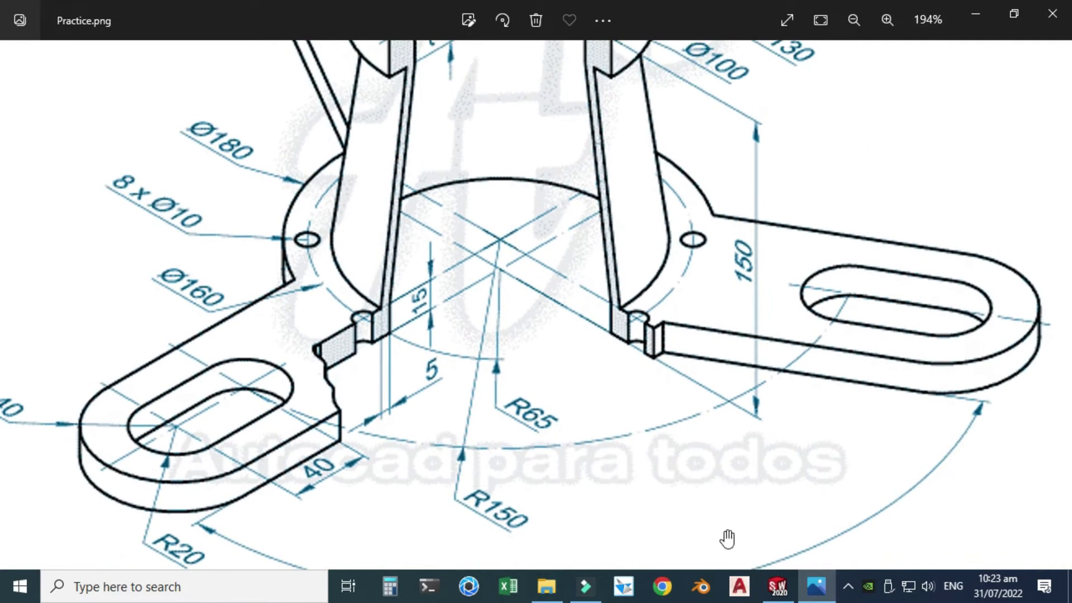
left_click(777, 586)
Sketch a circle centred on the origin on the base plate's top face.
key("f")
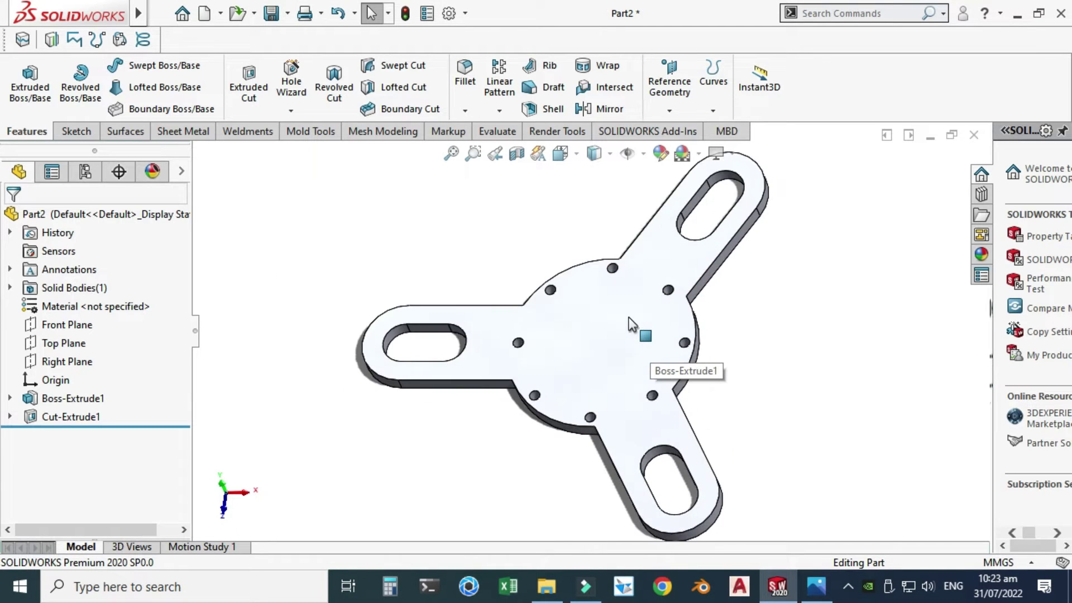
left_click(611, 314)
left_click(685, 265)
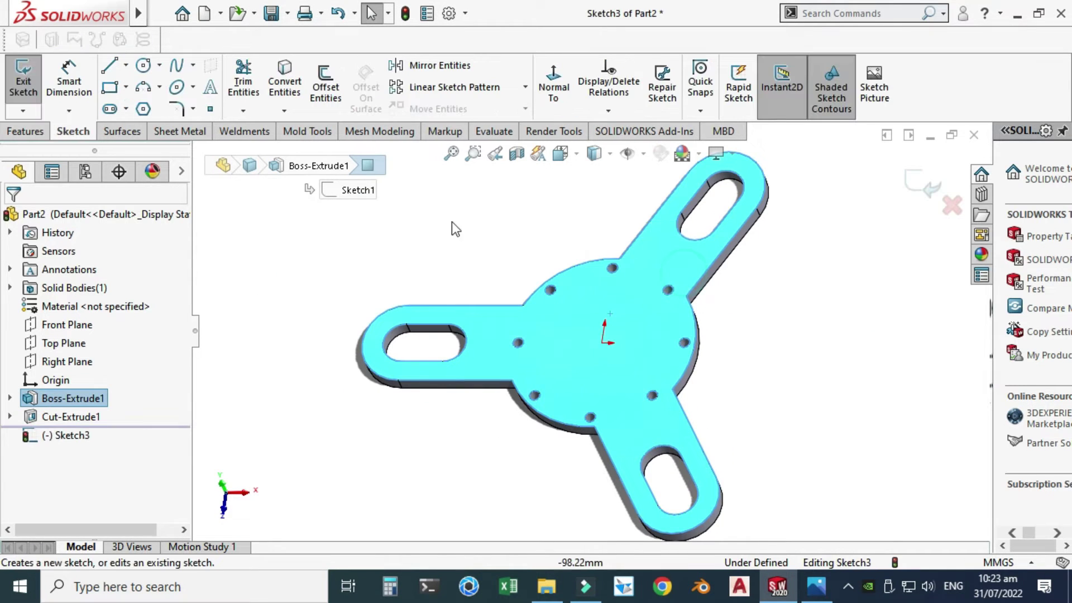
left_click(553, 85)
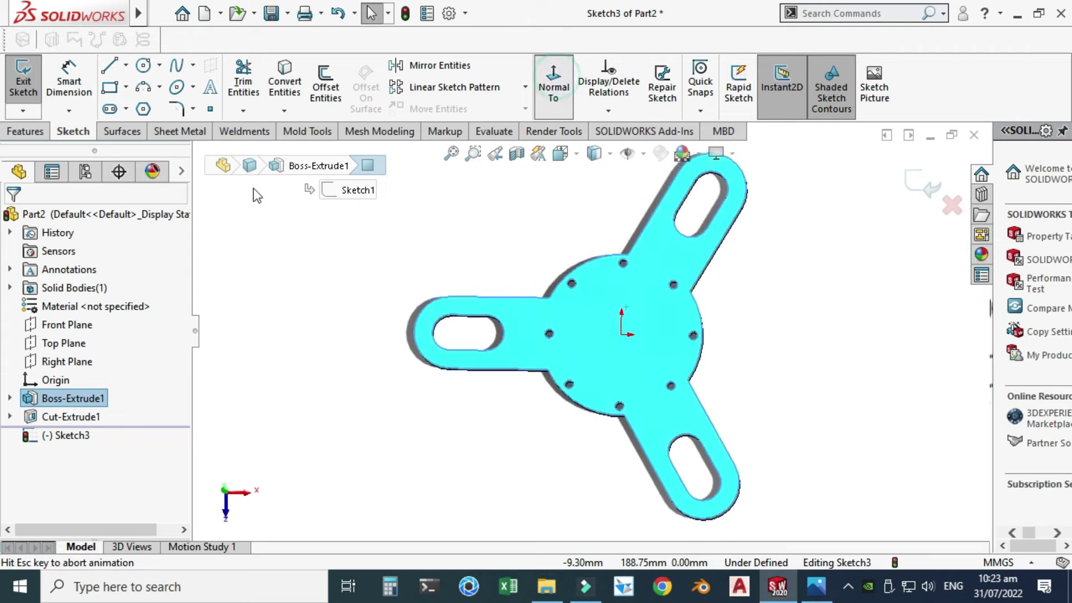
left_click(144, 67)
scroll(726, 335, "down", 3)
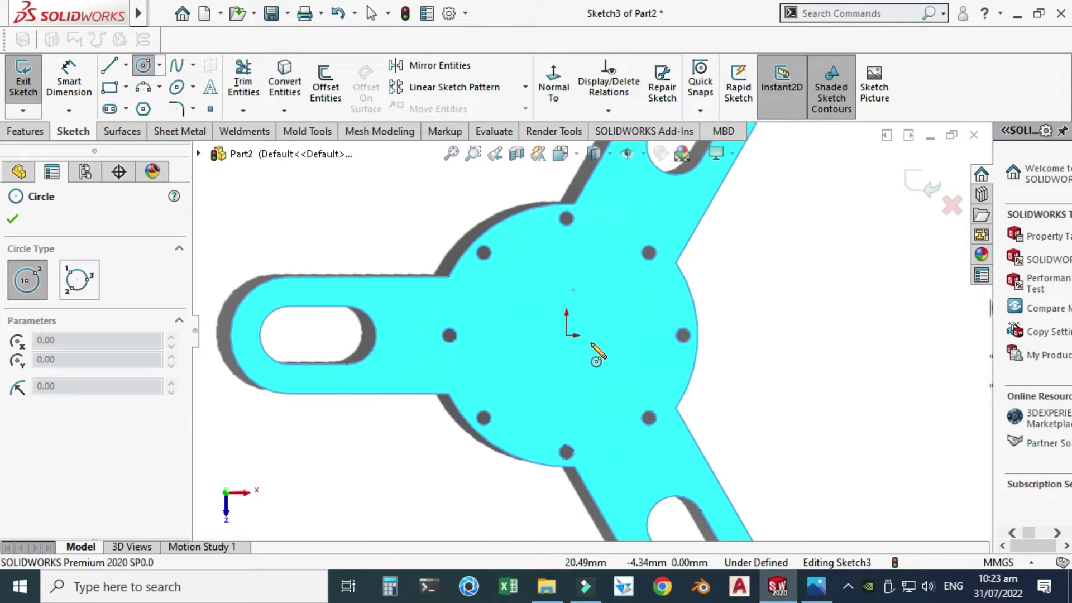
left_click(566, 335)
left_click(613, 427)
key("Escape")
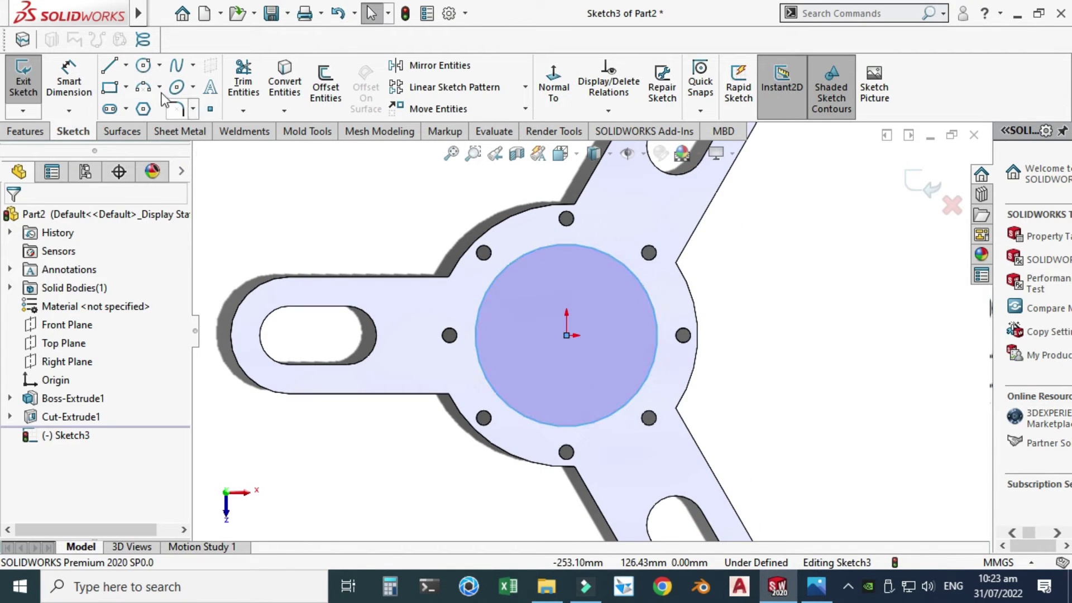
Dimension the circle's diameter to 130 mm.
left_click(69, 81)
left_click(481, 329)
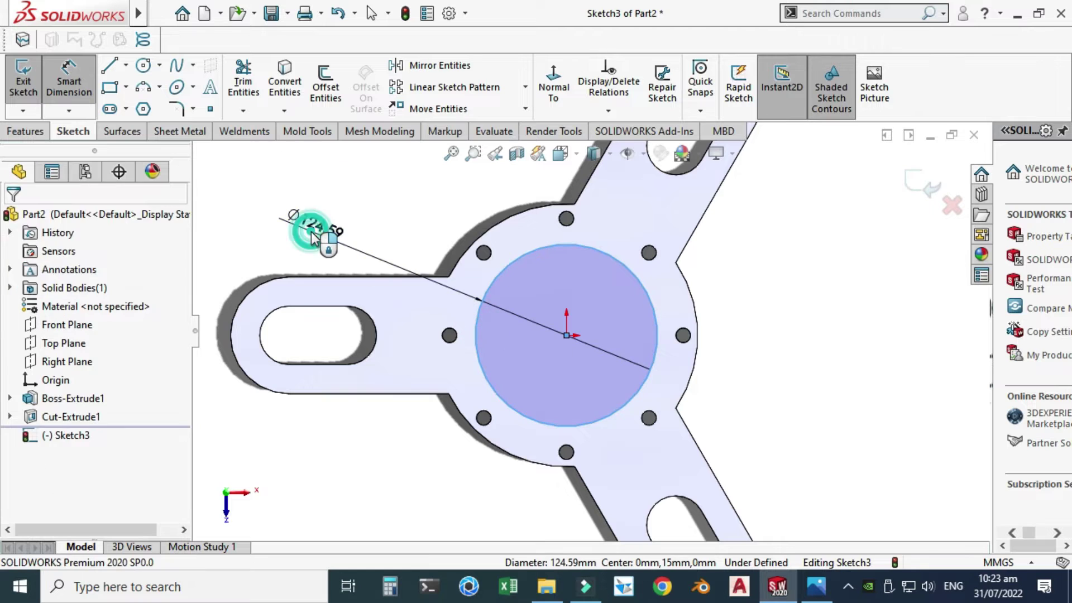
left_click(312, 233)
type("130")
key("Return")
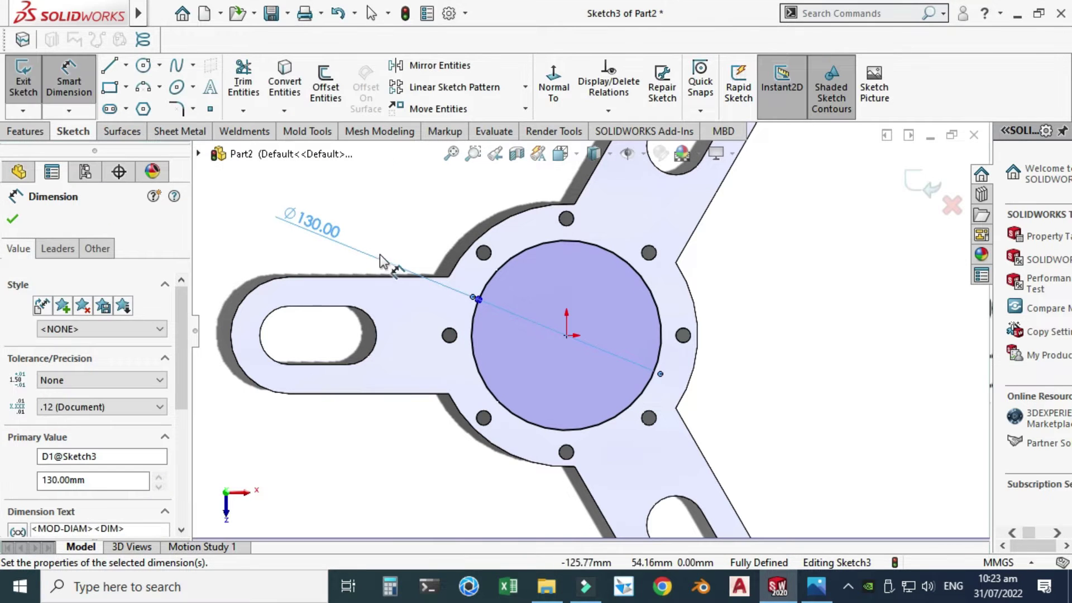
Extruded-cut the Ø130 circle Through All to bore the centre hole.
left_click(38, 130)
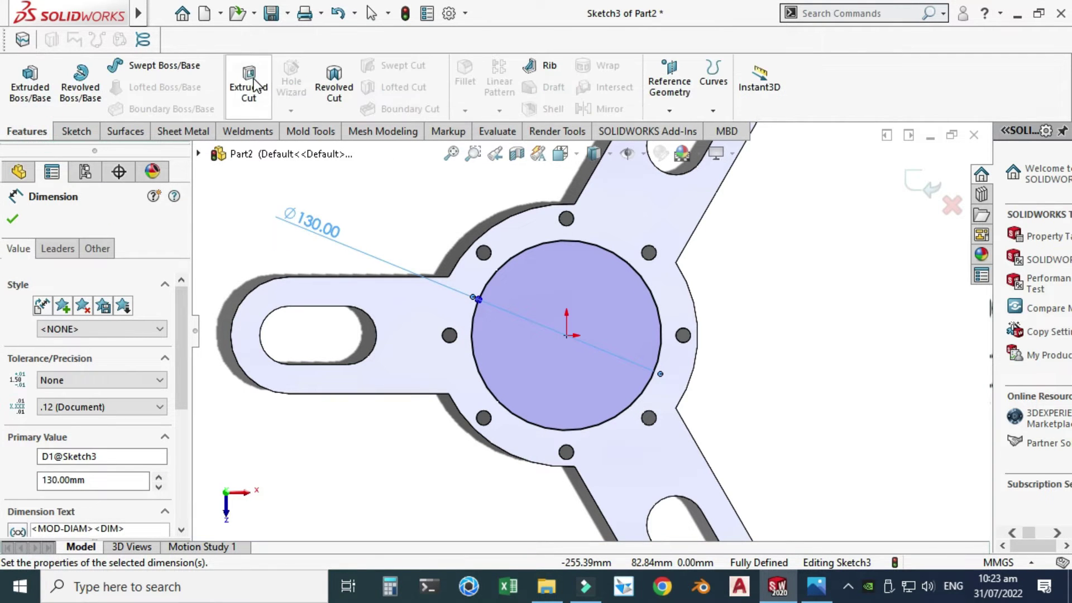
left_click(248, 86)
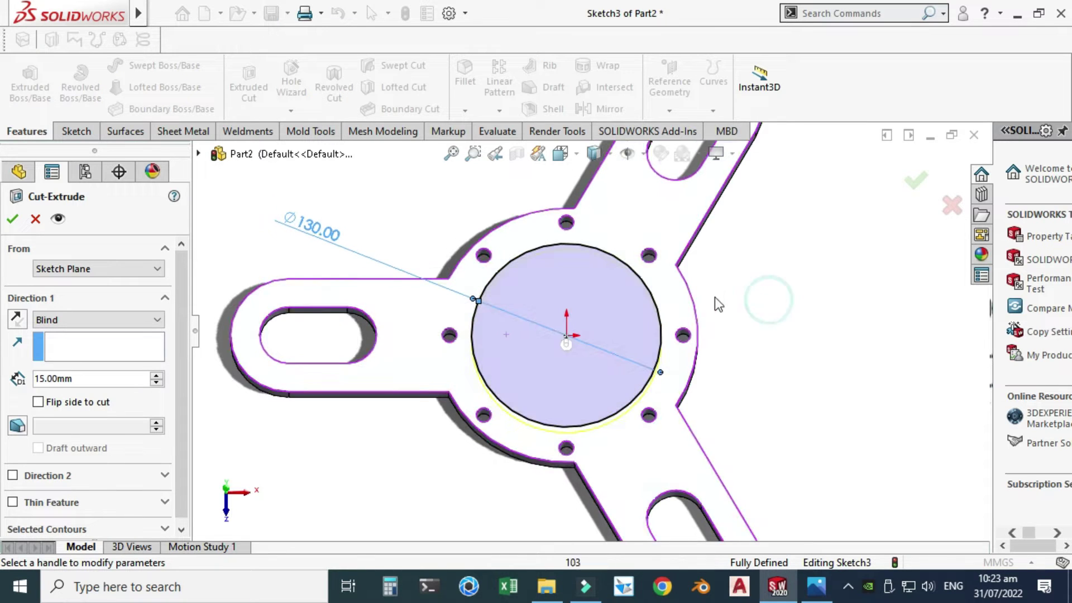
left_click(79, 323)
left_click(72, 343)
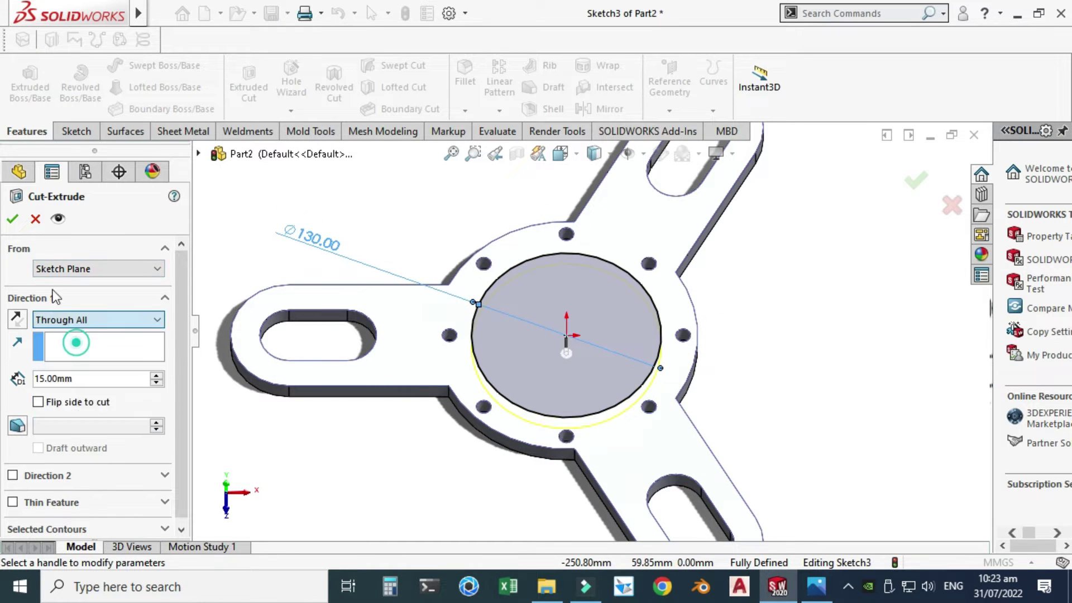
left_click(12, 218)
left_click(749, 293)
scroll(749, 294, "up", 5)
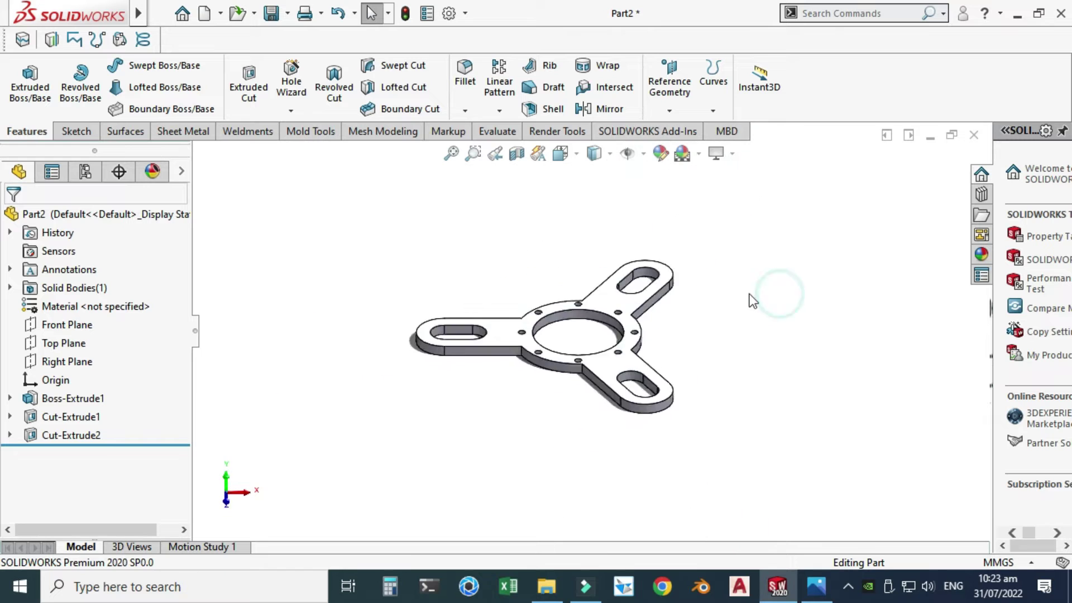
scroll(581, 237, "down", 1)
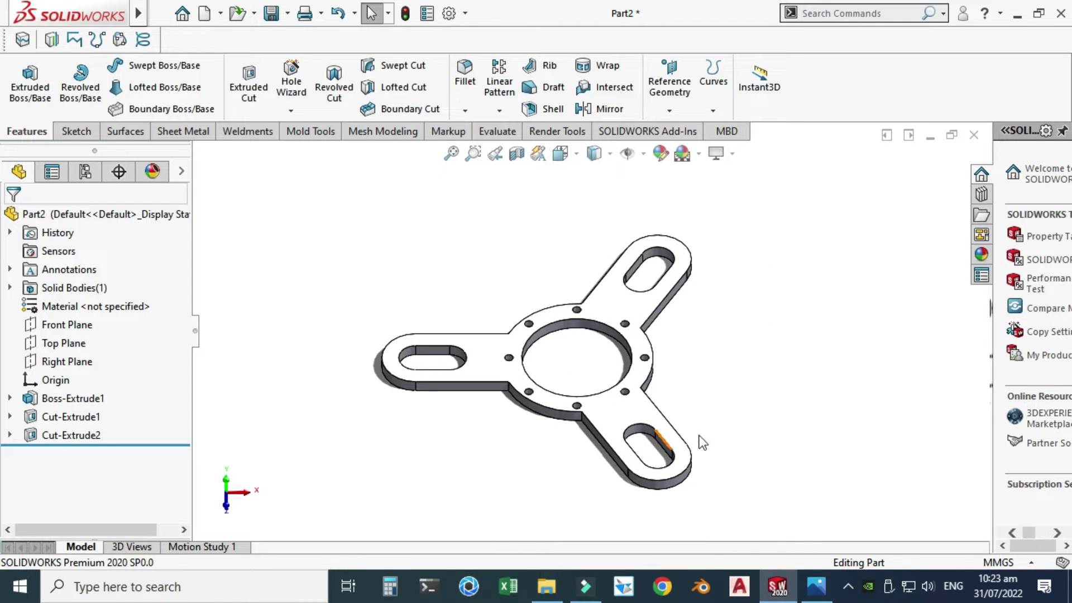
Bring Practice.png back up in Photos for reference.
left_click(815, 585)
scroll(531, 170, "up", 2)
scroll(530, 170, "down", 4)
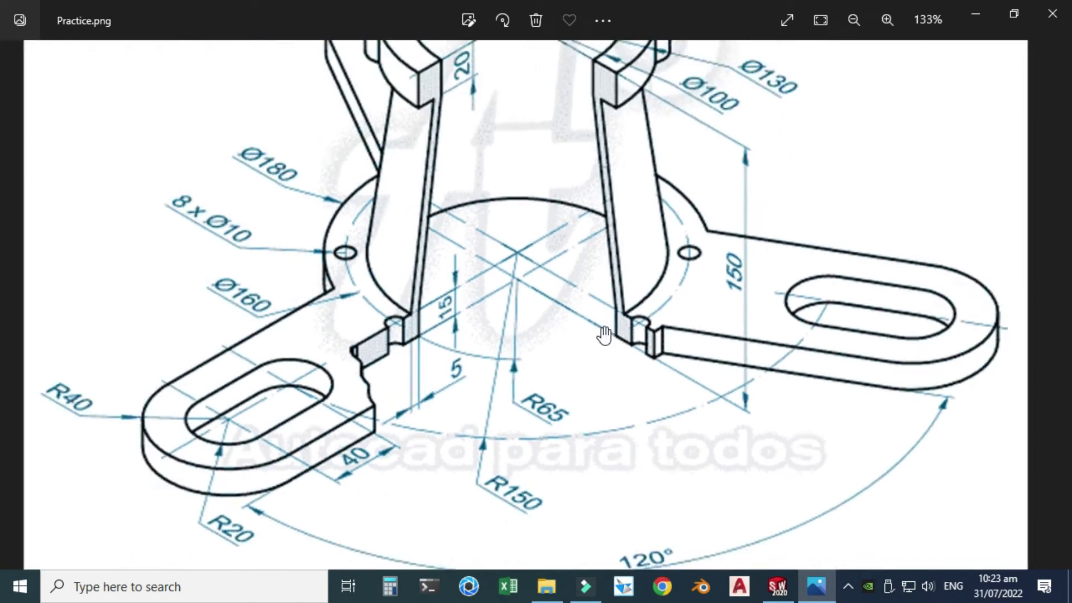
Zoom around the drawing's flange ring and upright arms, then return to SOLIDWORKS.
scroll(531, 169, "up", 1)
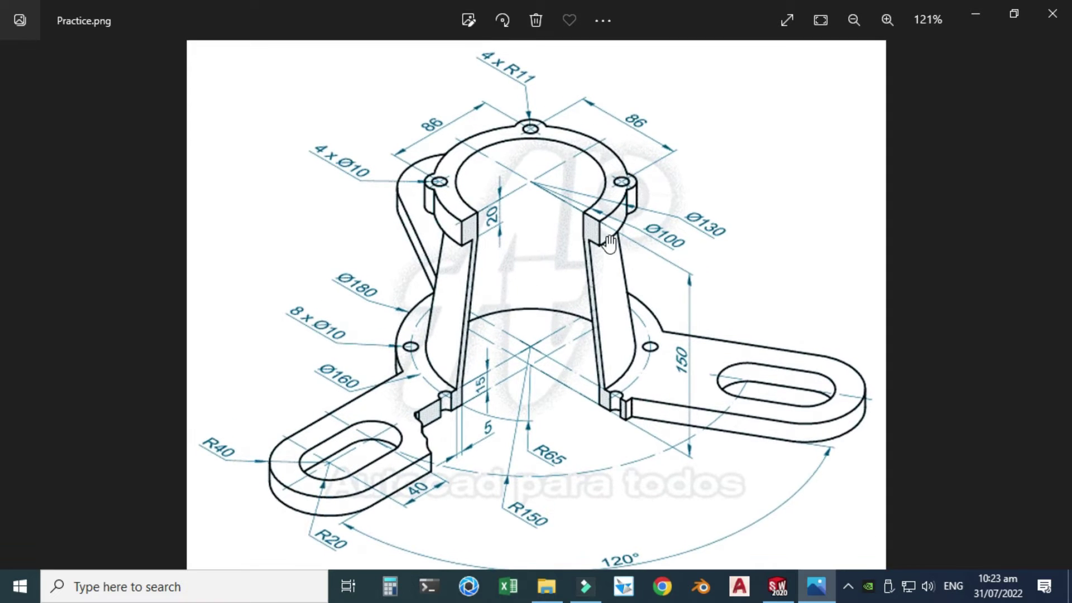
scroll(609, 243, "up", 1)
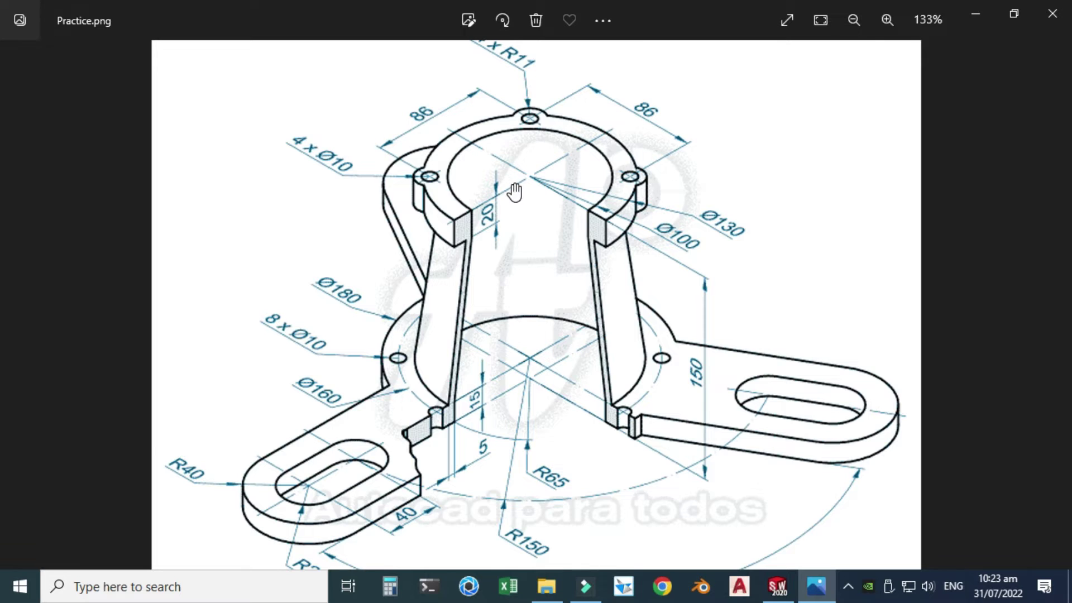
scroll(514, 191, "down", 1)
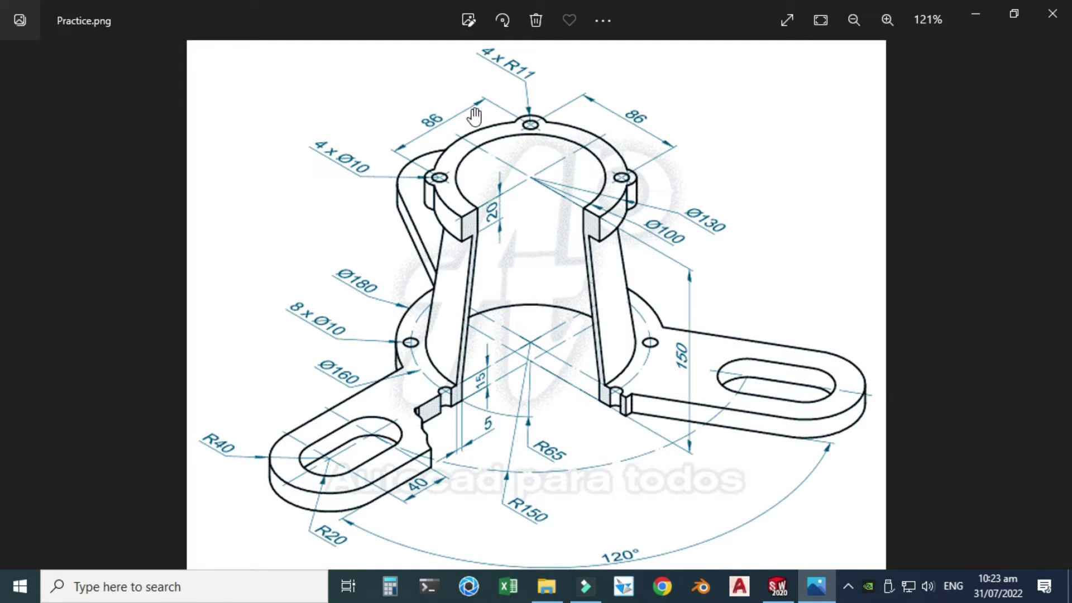
left_click(780, 583)
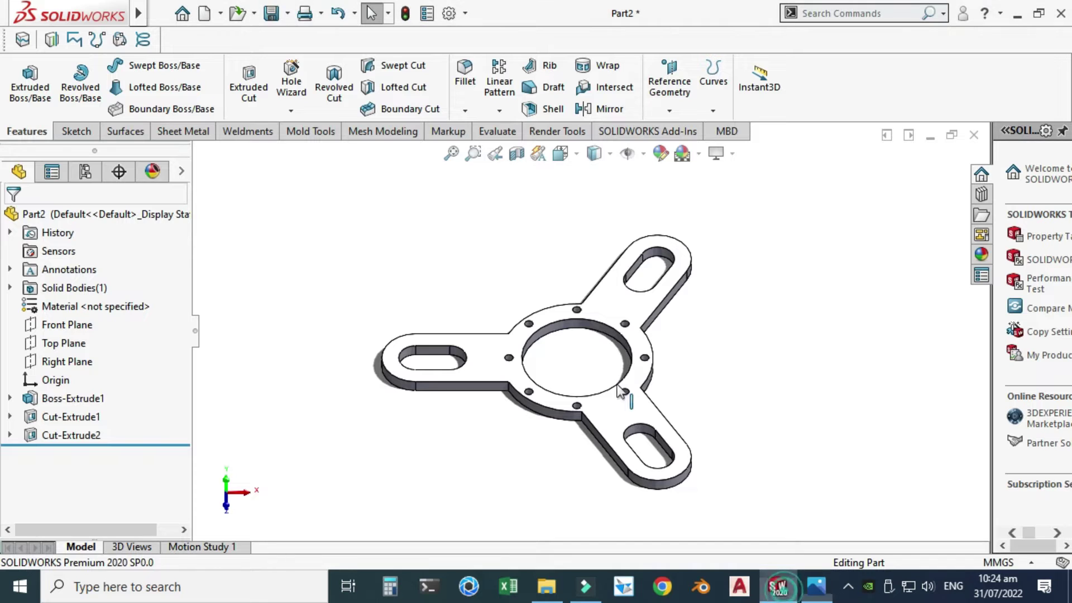
Create Plane1 offset 150 mm from the base's bottom face, flipped to sit above the plate.
left_click(670, 84)
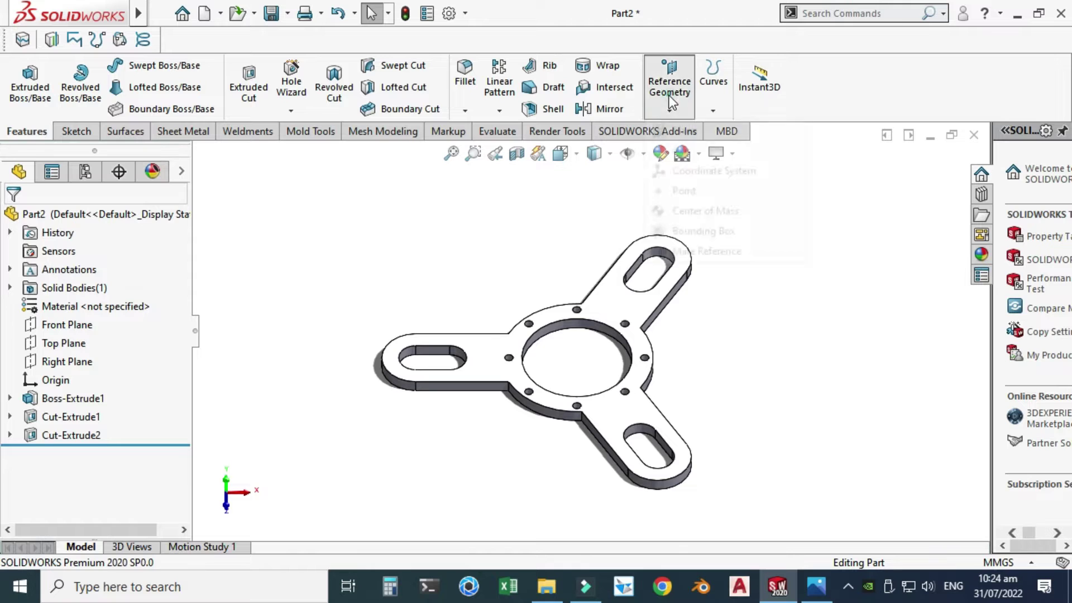
left_click(692, 135)
left_click(411, 252)
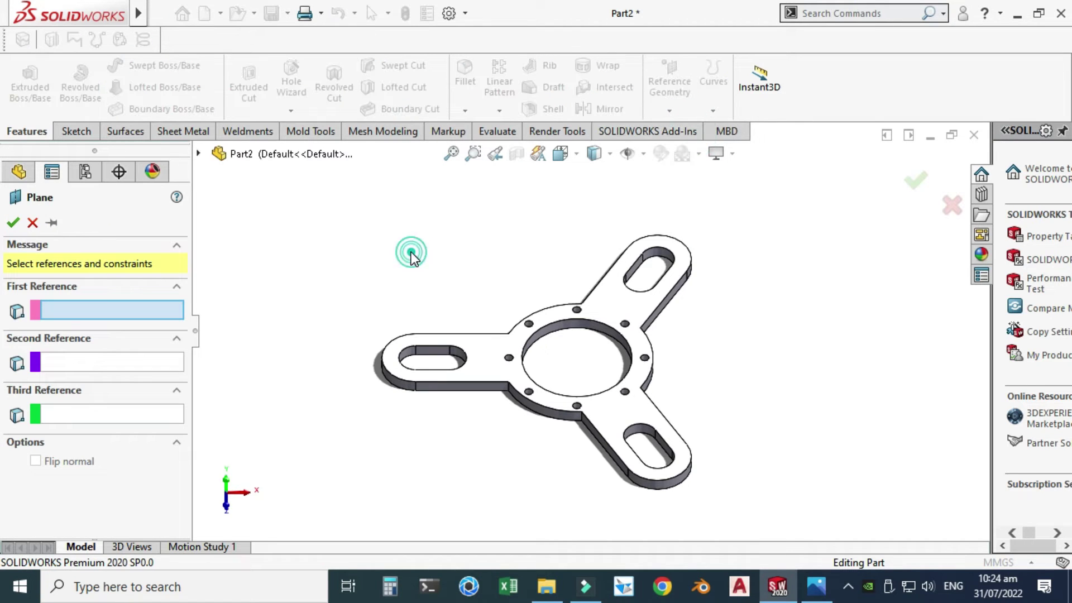
middle_click_drag(445, 251, 569, 411)
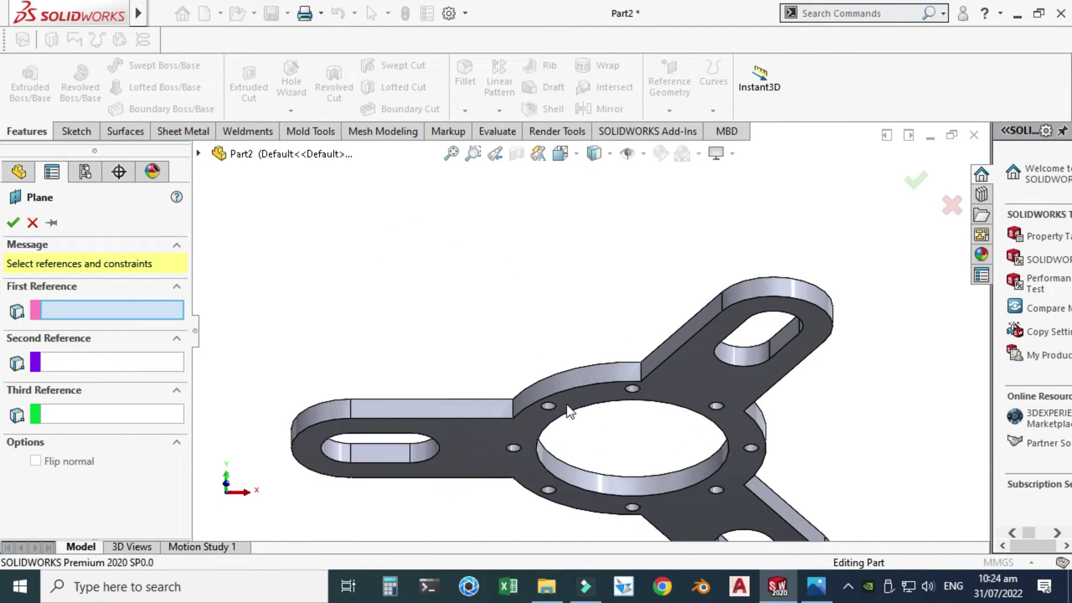
left_click(581, 411)
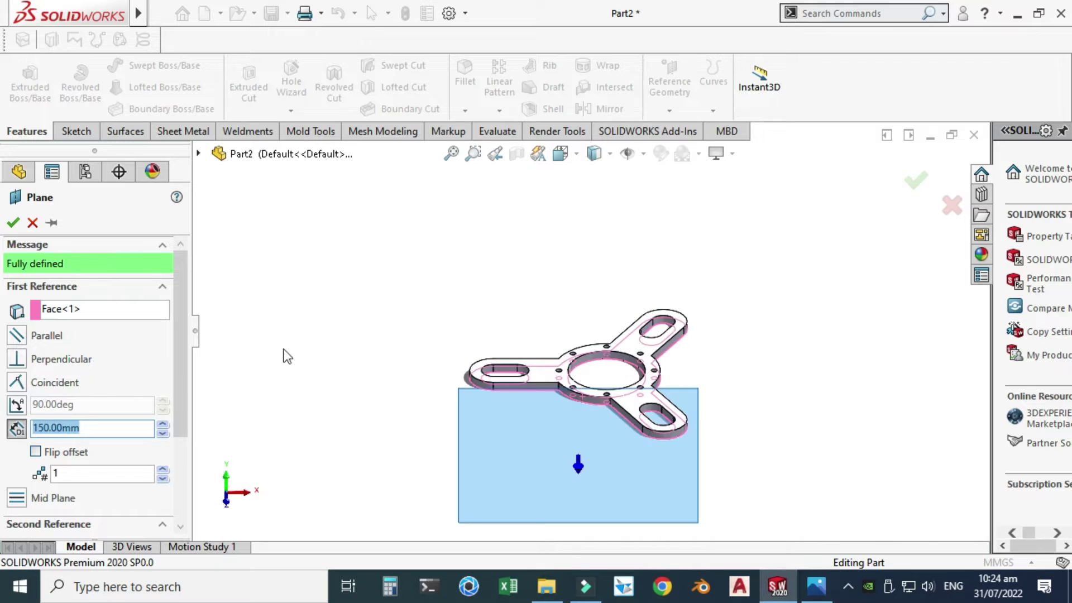
left_click(35, 452)
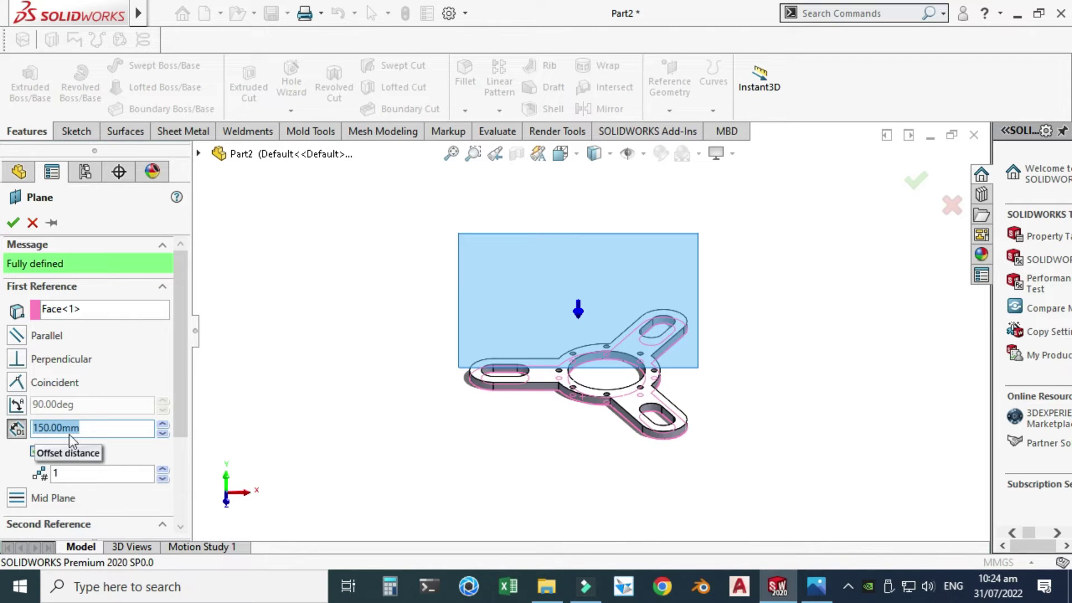
left_click(560, 154)
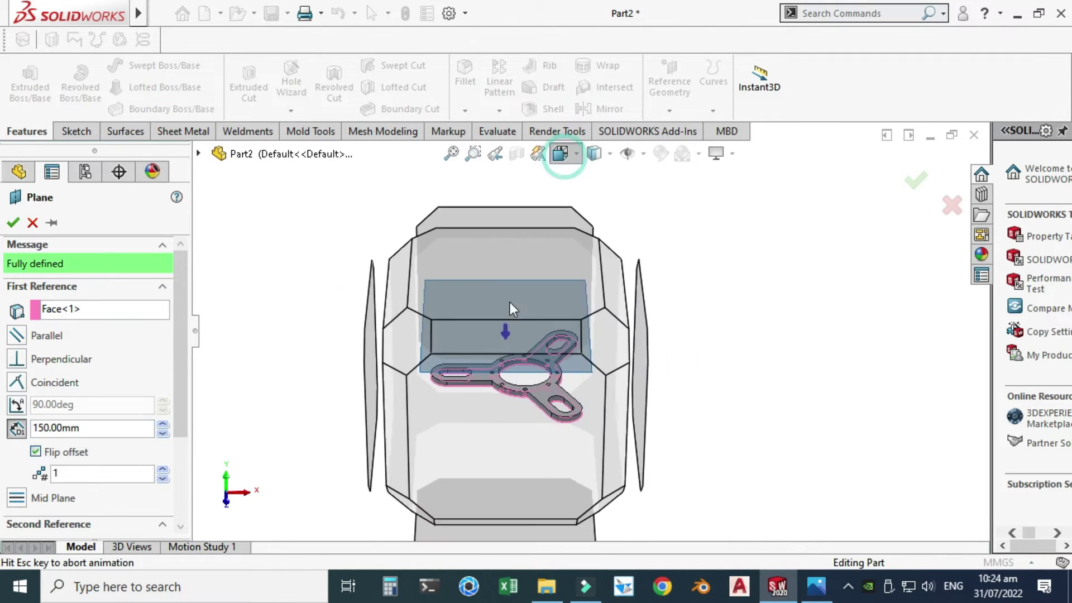
left_click(507, 358)
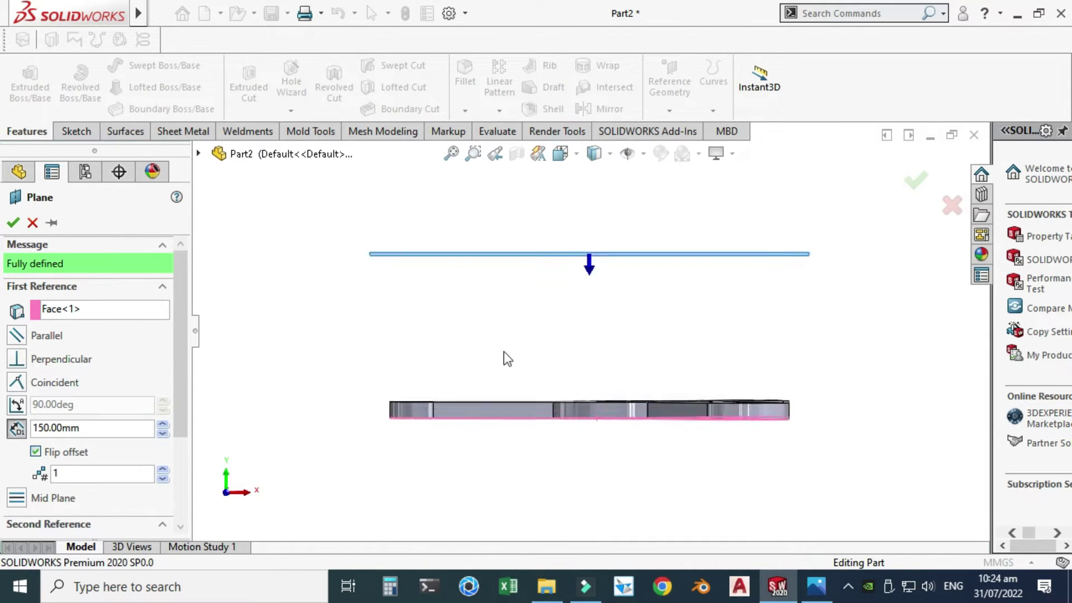
left_click(13, 223)
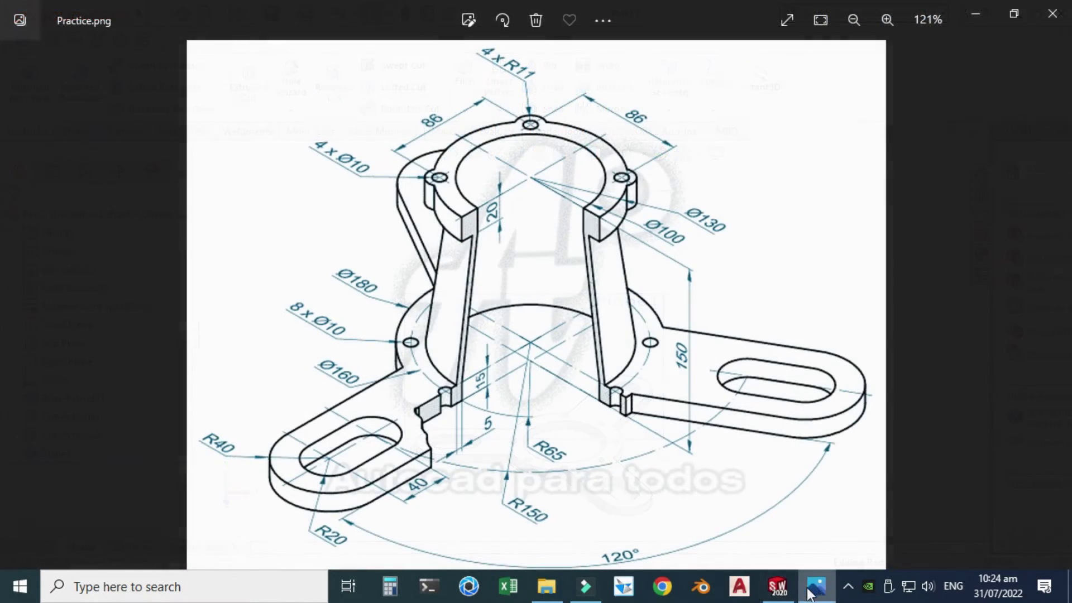
left_click(777, 586)
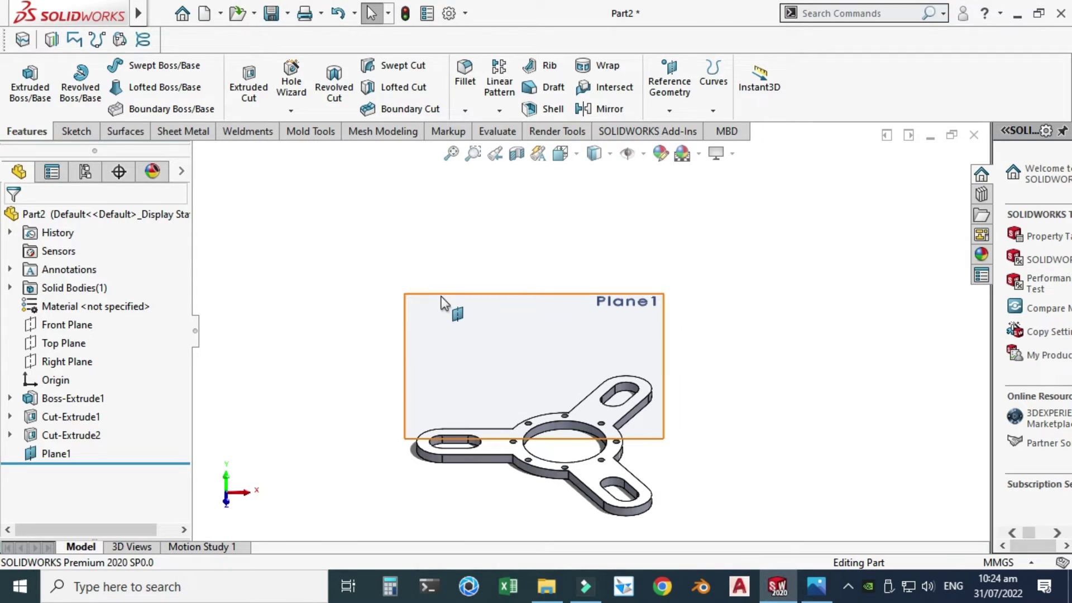
Hide Plane1 and start a sketch on it, checking the reference drawing.
left_click(497, 302)
left_click(553, 260)
left_click(62, 453)
left_click(79, 402)
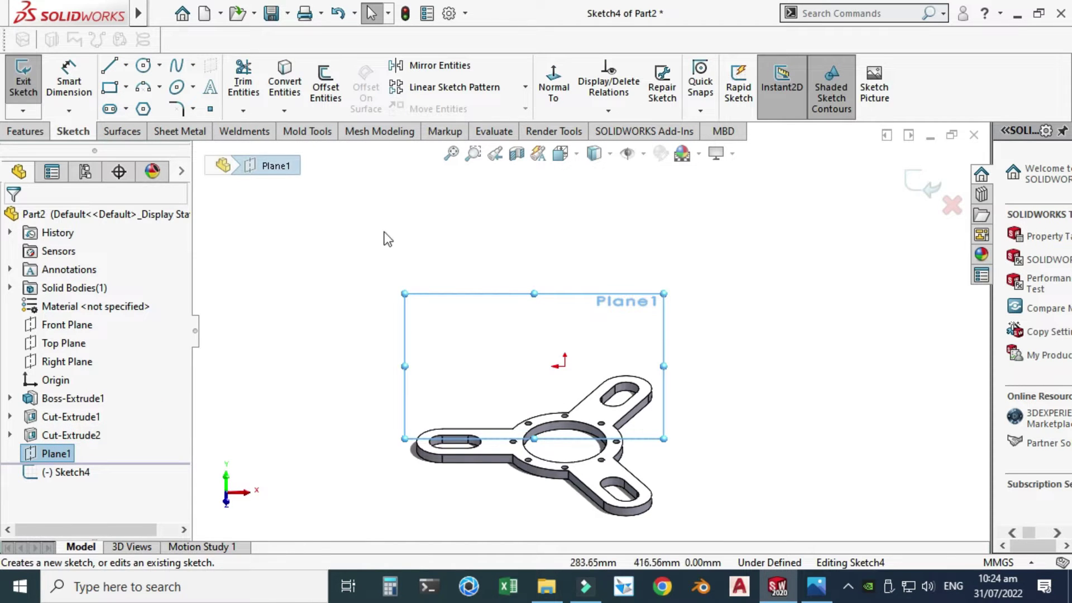
left_click(545, 106)
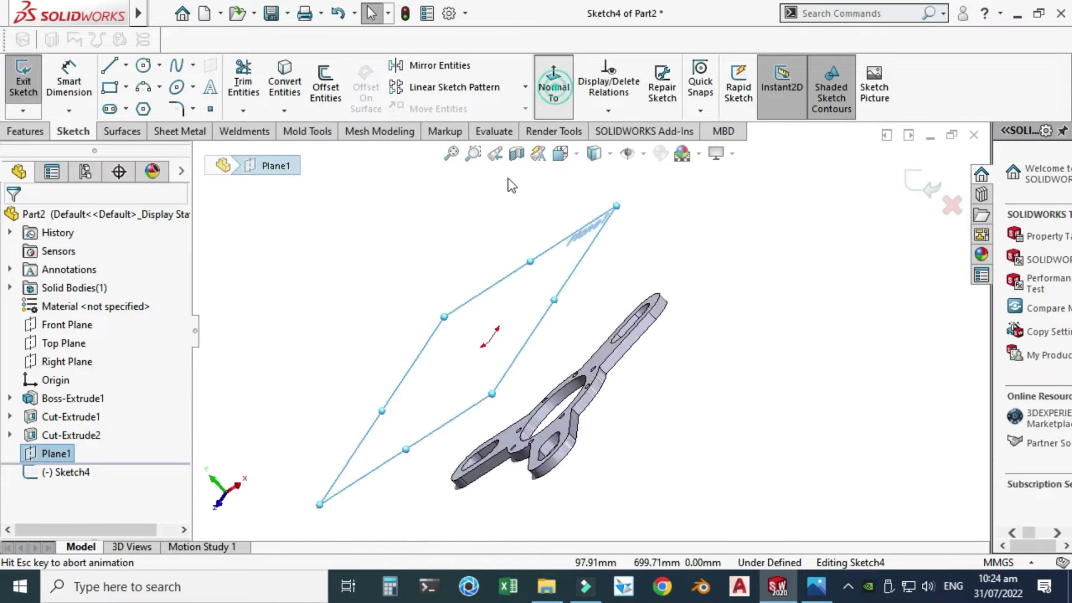
left_click(541, 110)
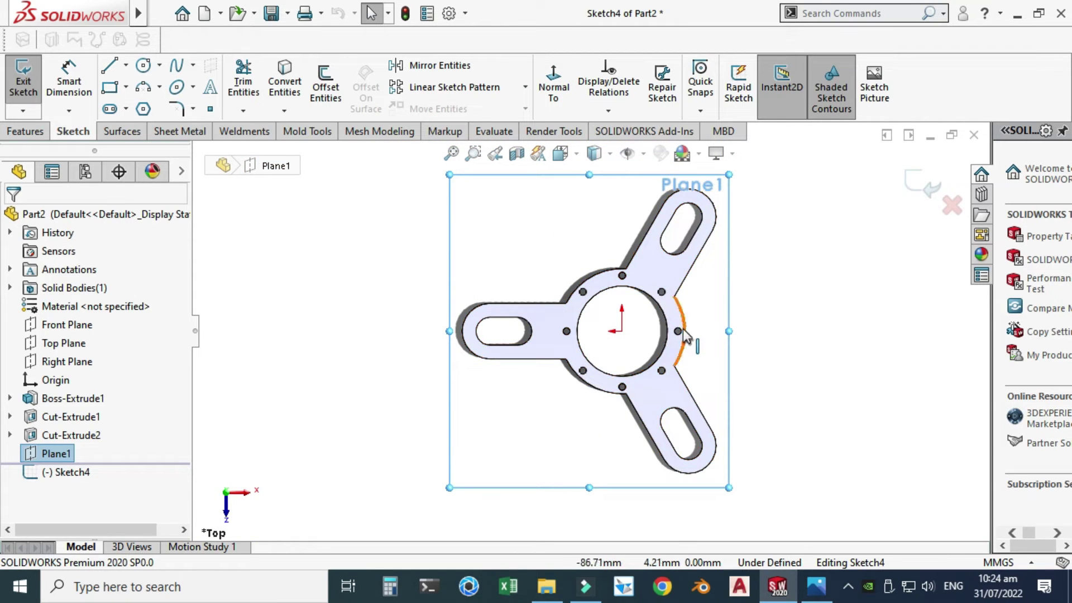
left_click(815, 587)
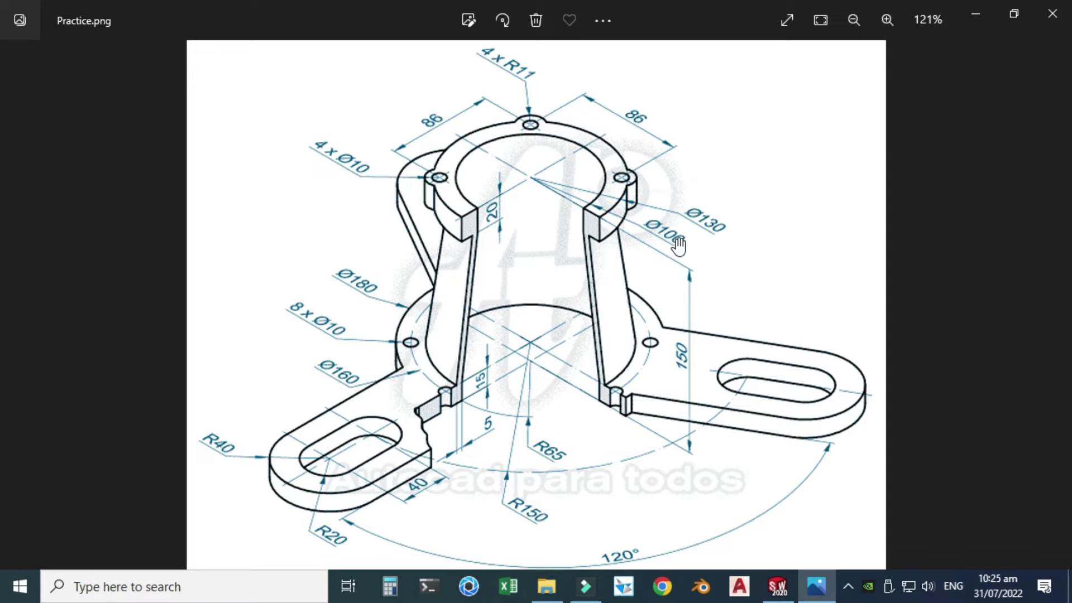
left_click(777, 586)
Draw two circles both centred on the origin.
left_click(143, 64)
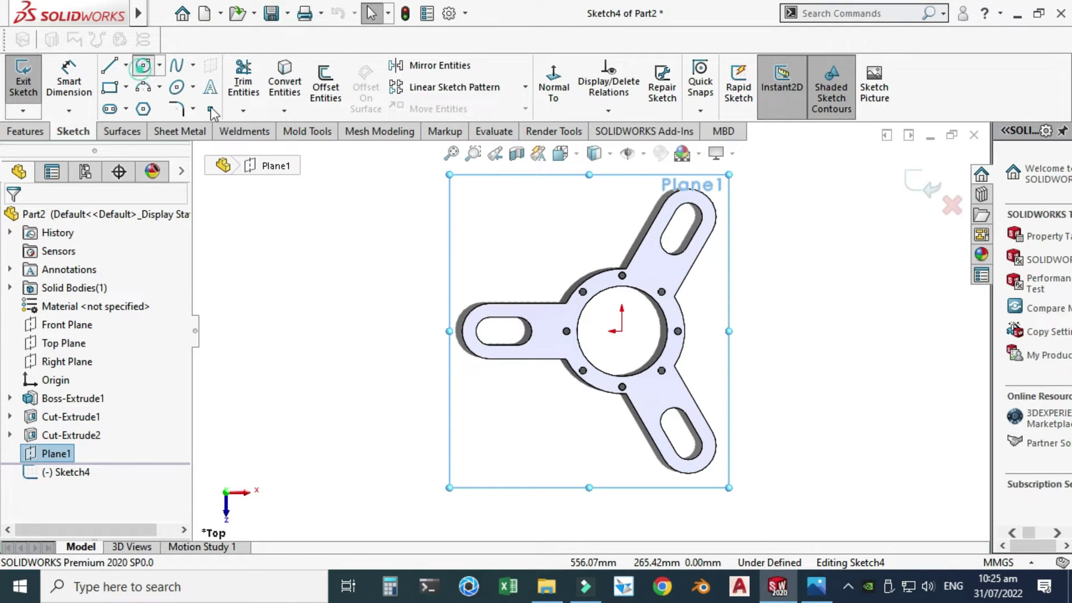
left_click(622, 331)
left_click(743, 428)
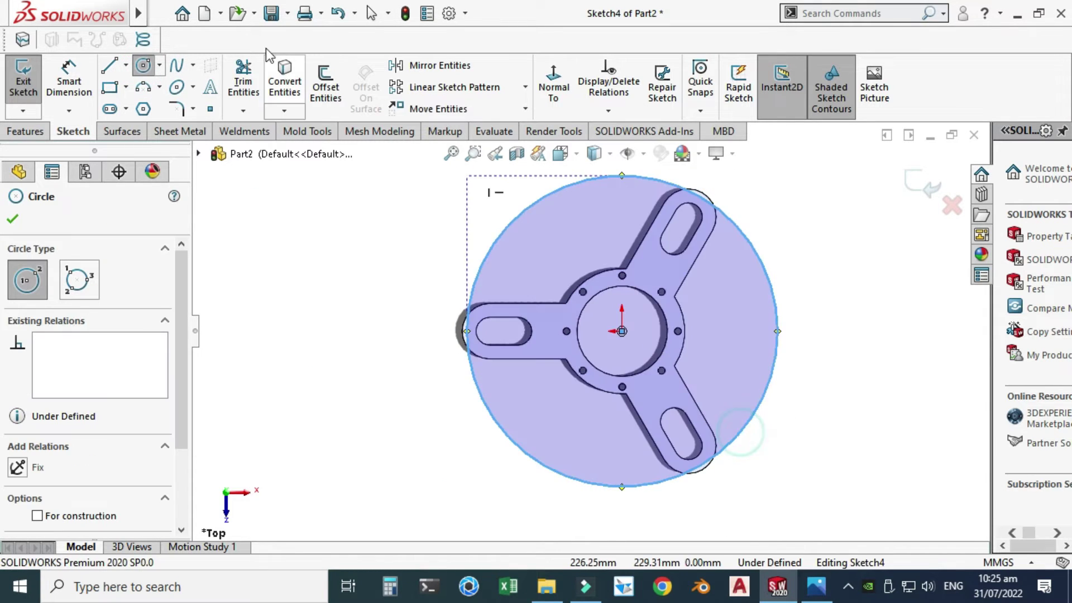
left_click(143, 65)
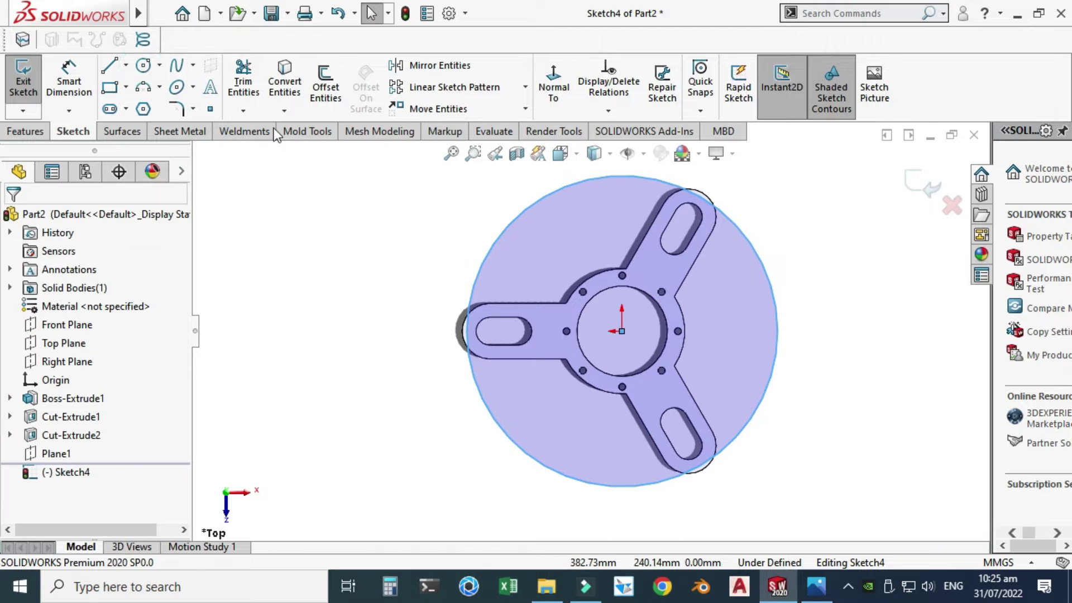
left_click(143, 65)
left_click(622, 331)
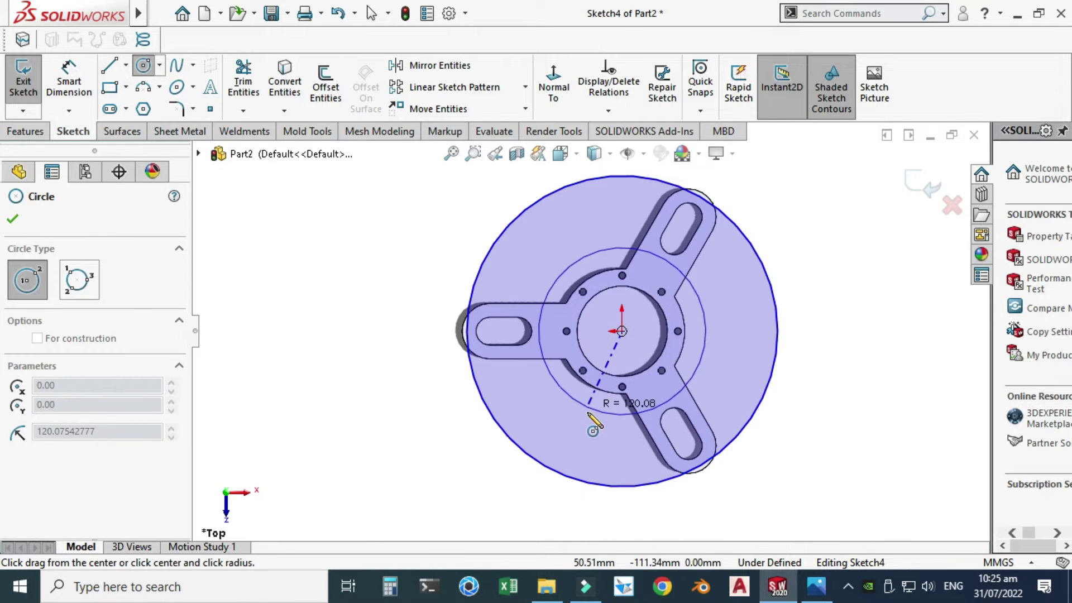
left_click(532, 354)
Dimension the circles' diameters to 130 mm and 100 mm.
left_click(68, 87)
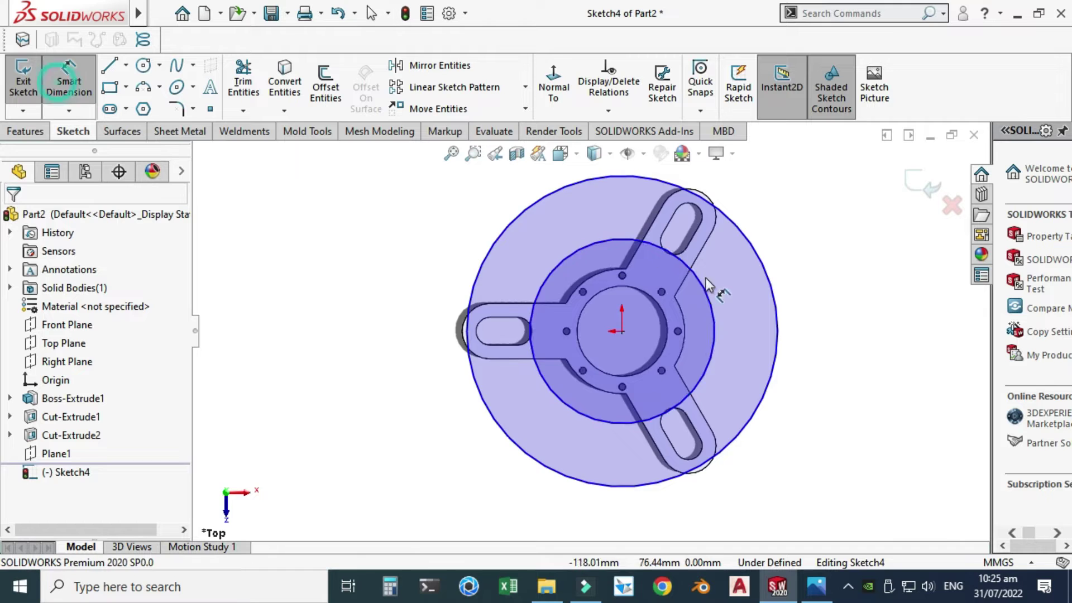
scroll(720, 296, "up", 2)
left_click(726, 311)
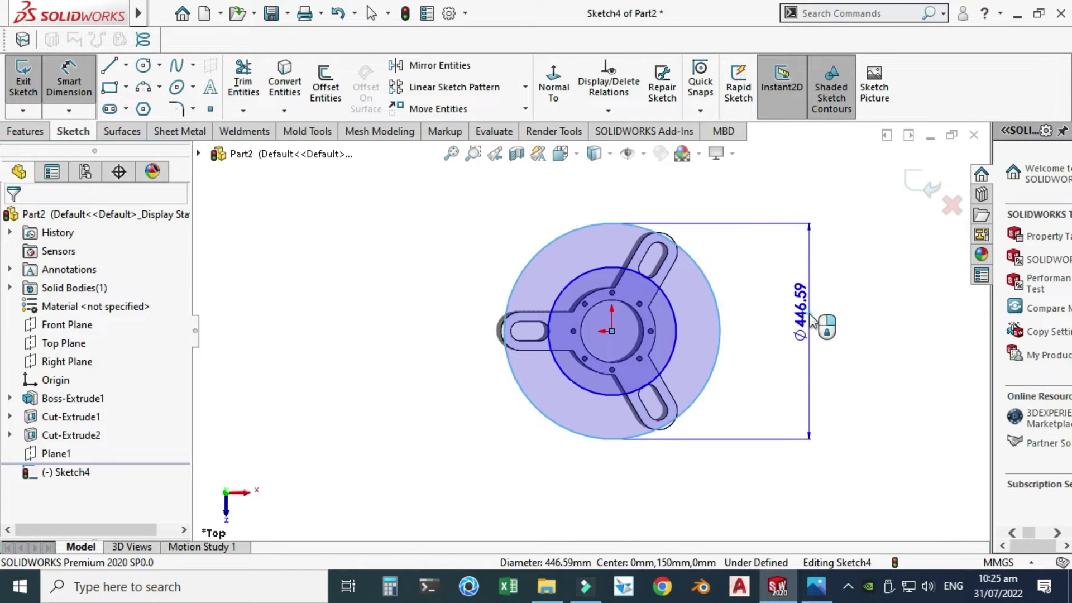
left_click(812, 321)
type("130")
key("Return")
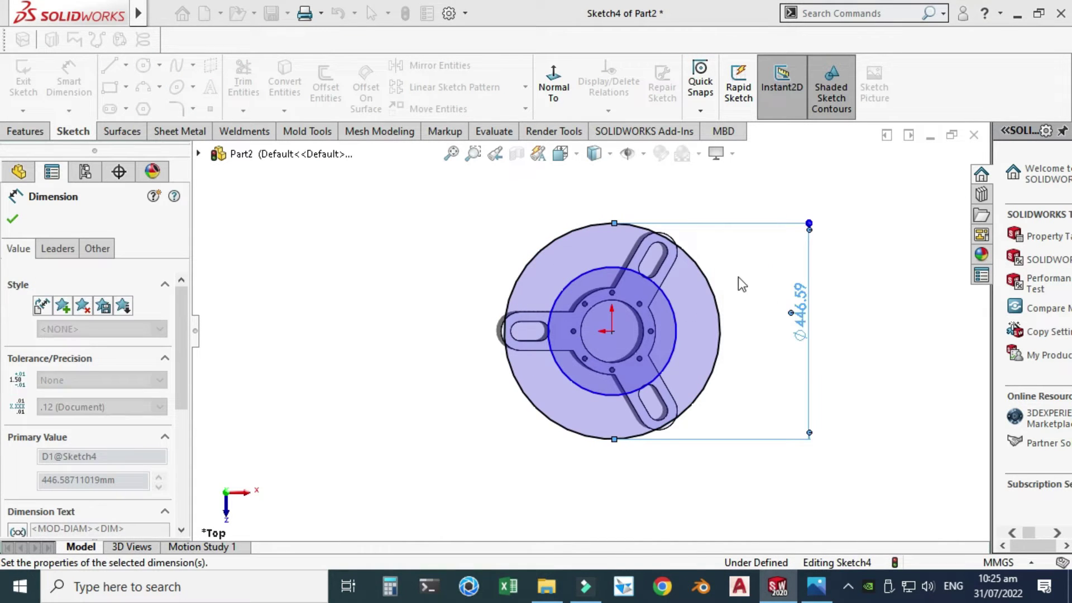
scroll(705, 299, "down", 2)
left_click(648, 321)
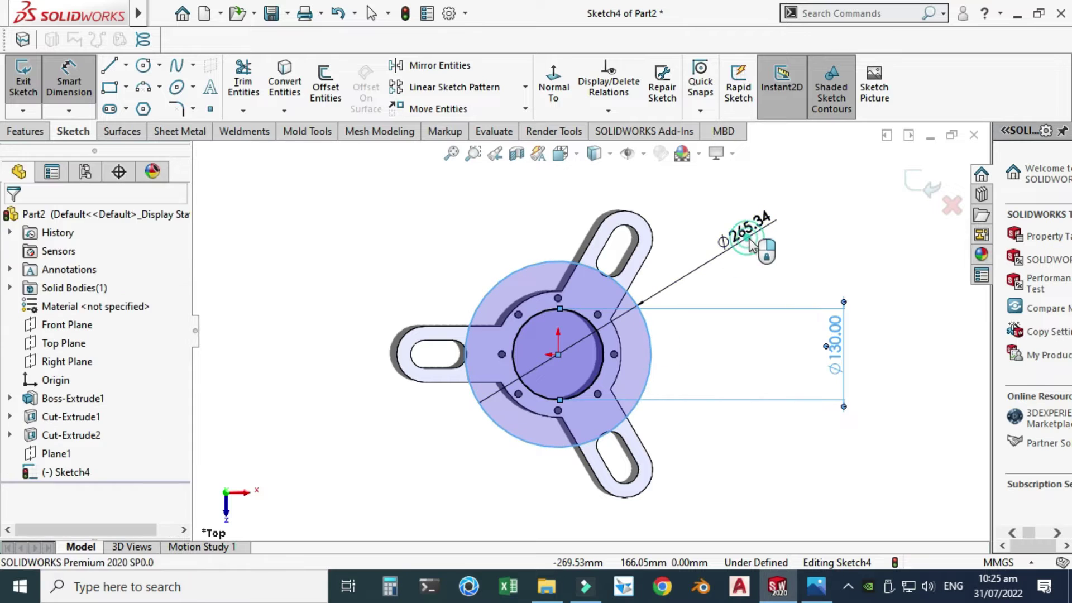
left_click(695, 229)
type("100")
key("Return")
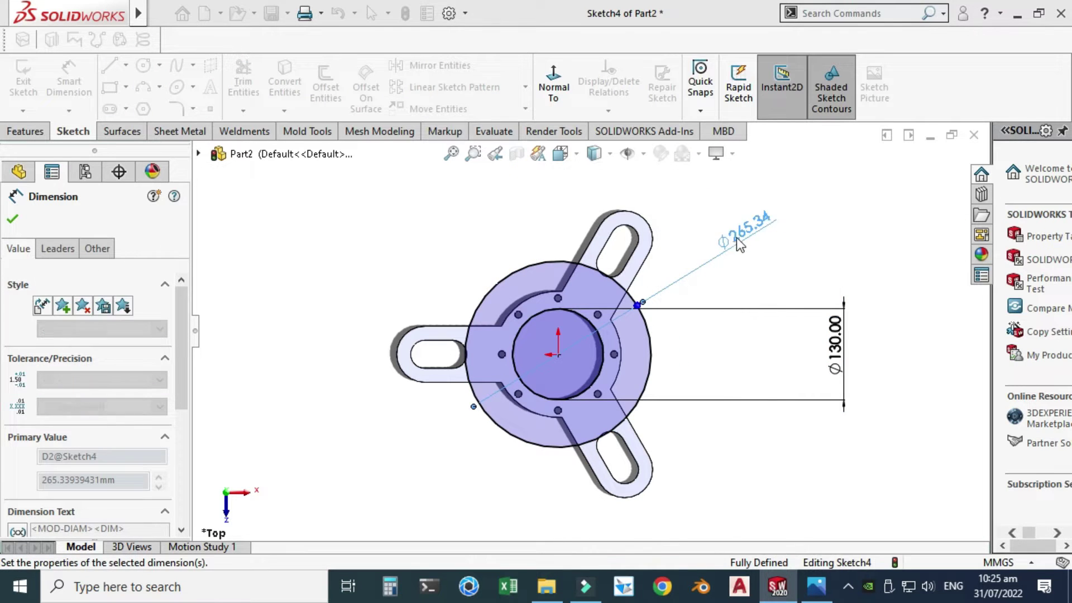
key("Escape")
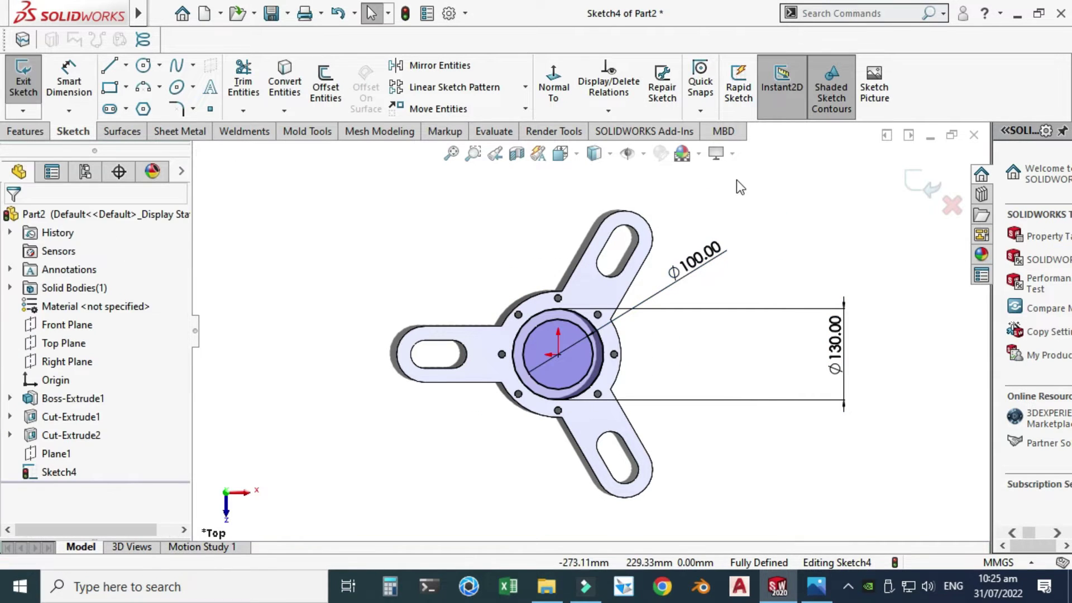
Hide the Cut-Extrude2 solid body.
scroll(670, 357, "down", 5)
scroll(609, 350, "up", 5)
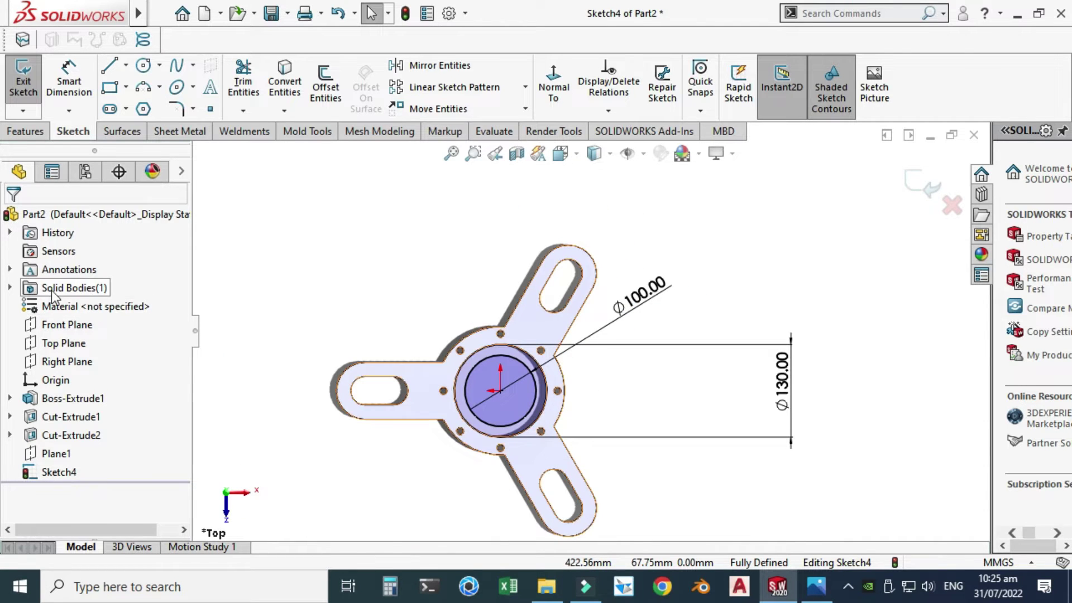
left_click(9, 287)
left_click(84, 306)
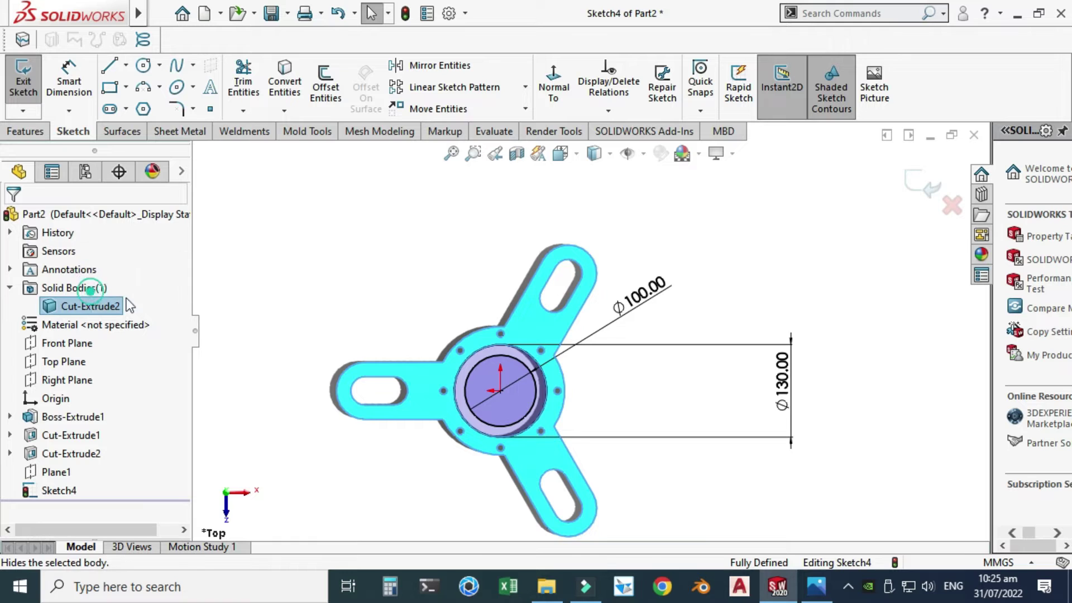
left_click(307, 248)
scroll(507, 321, "down", 4)
Draw vertical and horizontal centerlines across the circles' centre, then check the reference drawing.
left_click(128, 64)
left_click(150, 107)
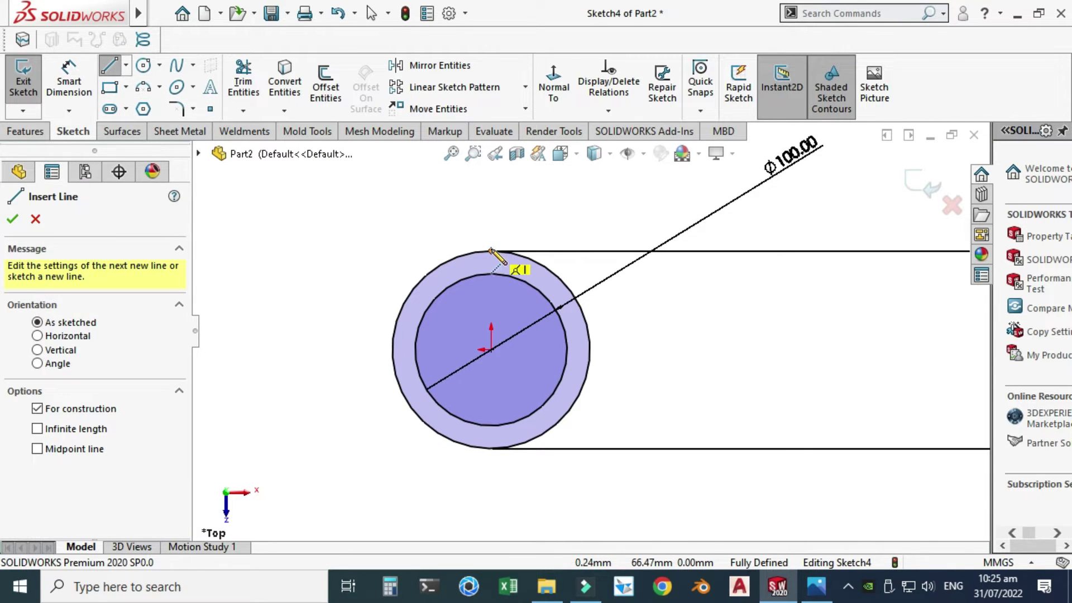
left_click(491, 251)
left_click(492, 448)
key("Escape")
left_click(125, 64)
left_click(149, 107)
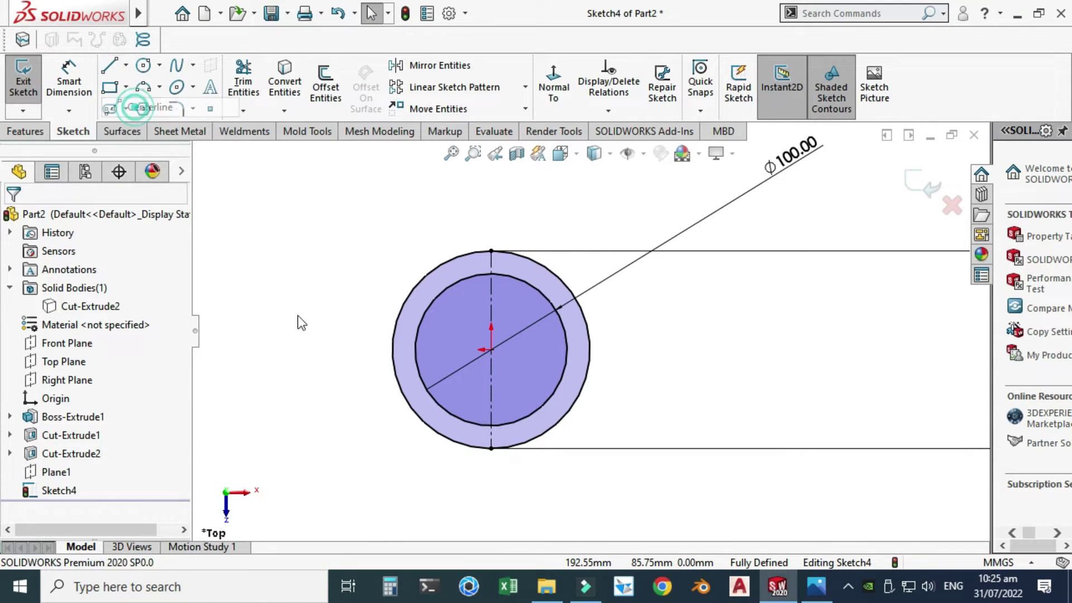
left_click(392, 350)
left_click(590, 350)
key("Escape")
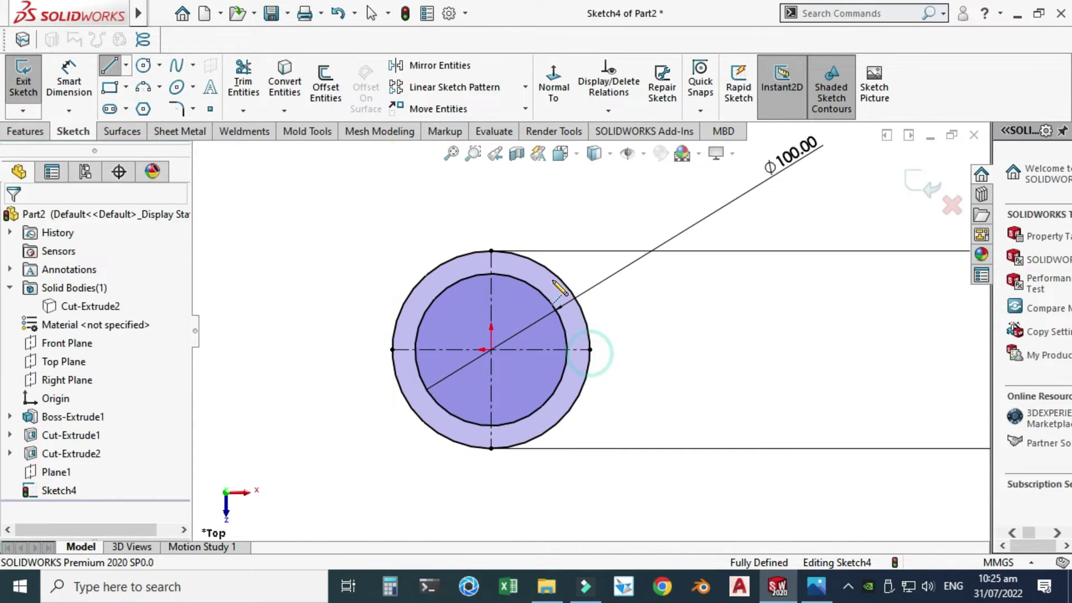
left_click(816, 586)
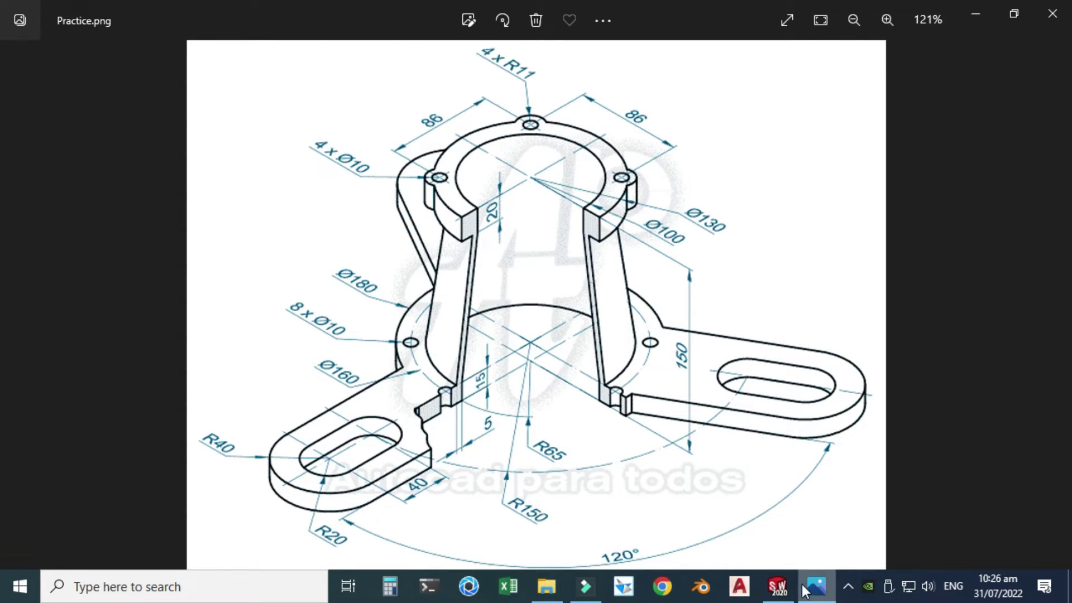
left_click(777, 587)
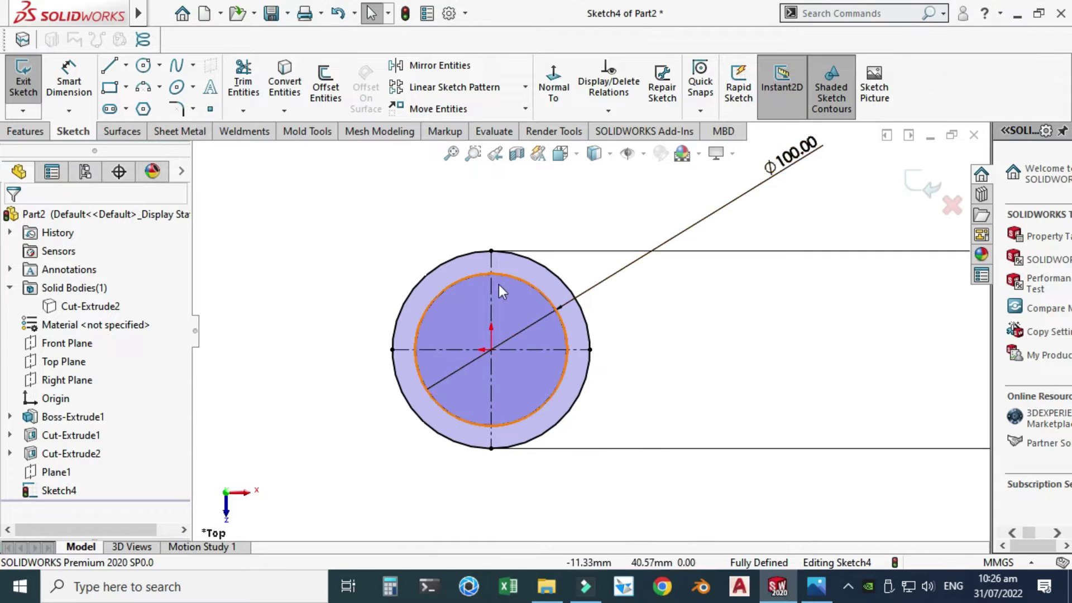
Place four sketch points forming a square beside the circles.
left_click(210, 110)
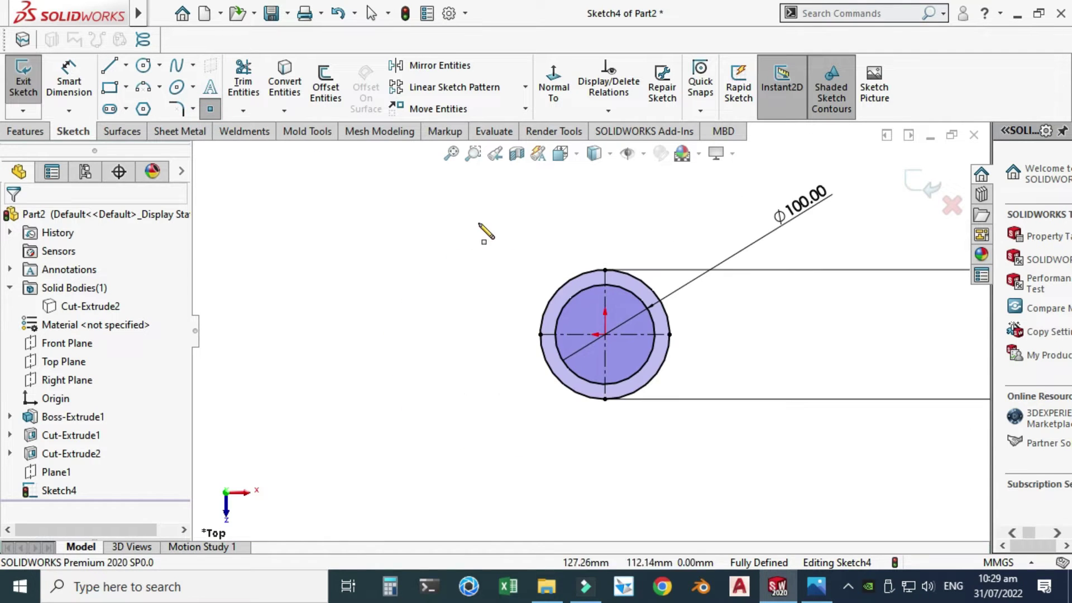
left_click(368, 215)
left_click(460, 215)
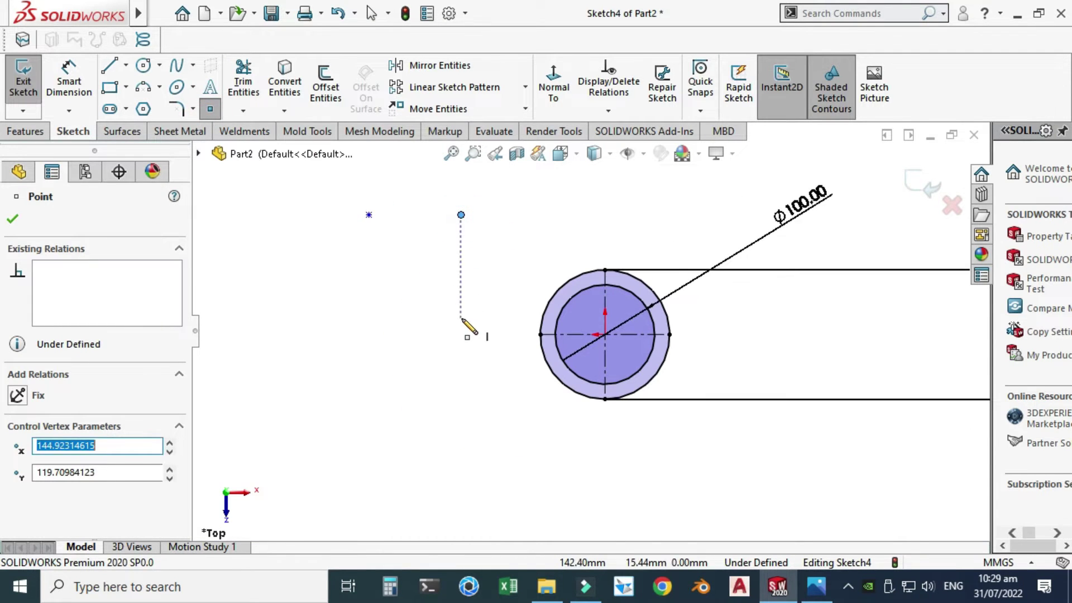
left_click(460, 306)
left_click(368, 316)
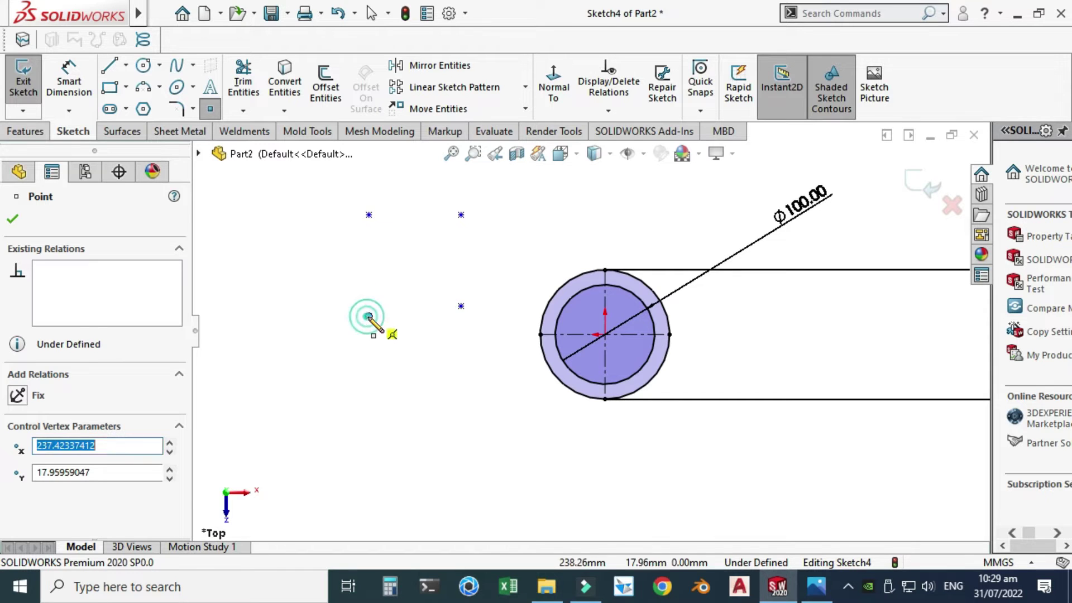
key("Escape")
scroll(360, 254, "down", 2)
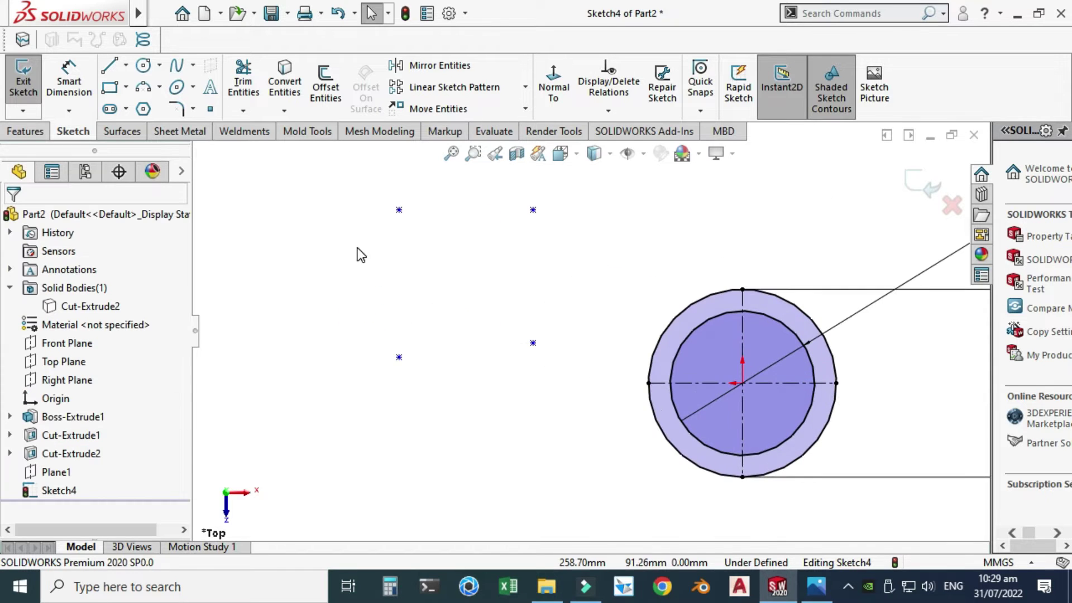
Make the bottom points horizontal and the right-hand points vertical.
left_click(399, 356)
left_click(532, 343, "ctrl")
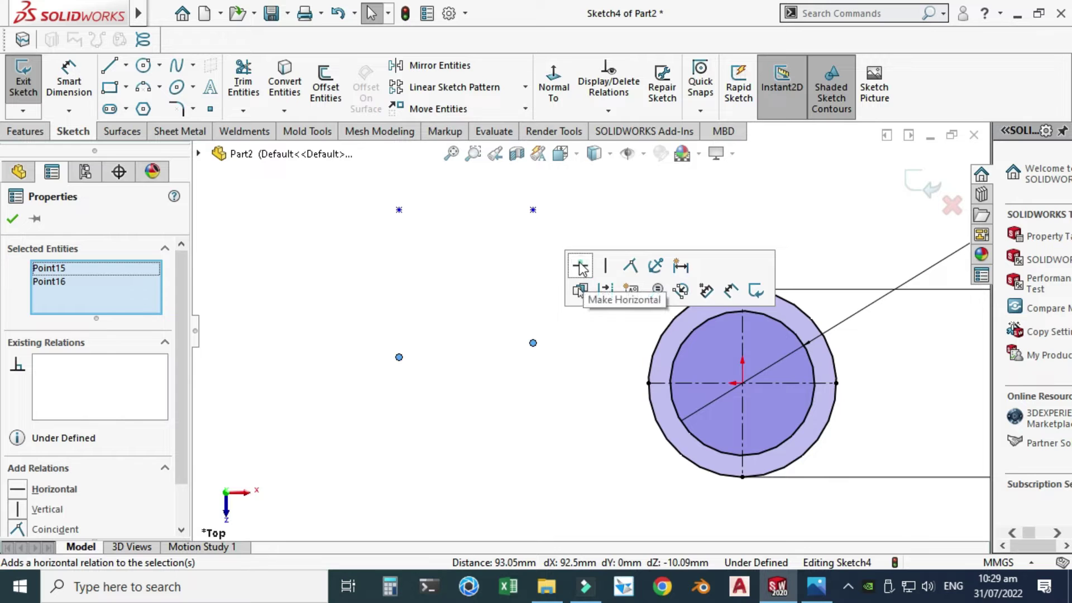
left_click(577, 288)
key("Escape")
left_click(533, 210)
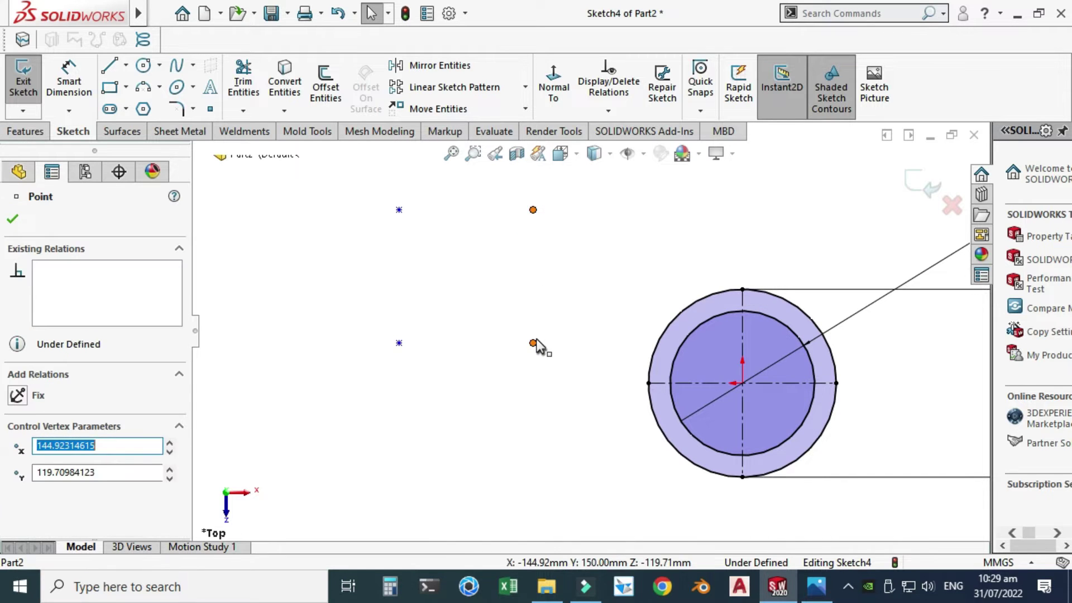
left_click(533, 343, "ctrl")
left_click(610, 267)
key("Escape")
Make the left-hand points vertical and the top points horizontal.
left_click(399, 210)
left_click(399, 343, "ctrl")
left_click(479, 270)
key("Escape")
left_click(399, 210)
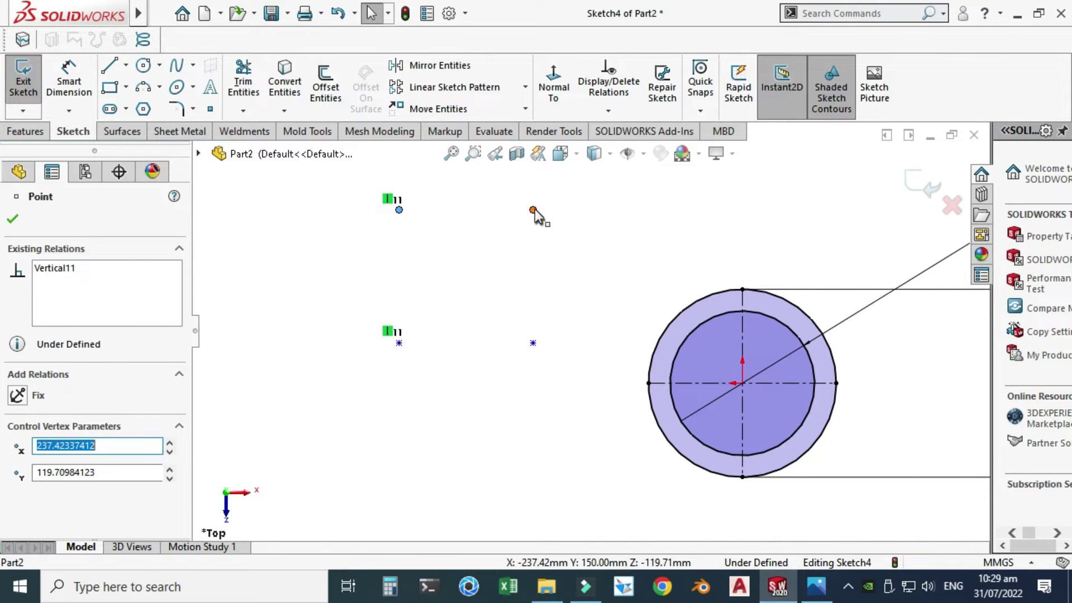
left_click(533, 211, "ctrl")
left_click(582, 157)
left_click(437, 287)
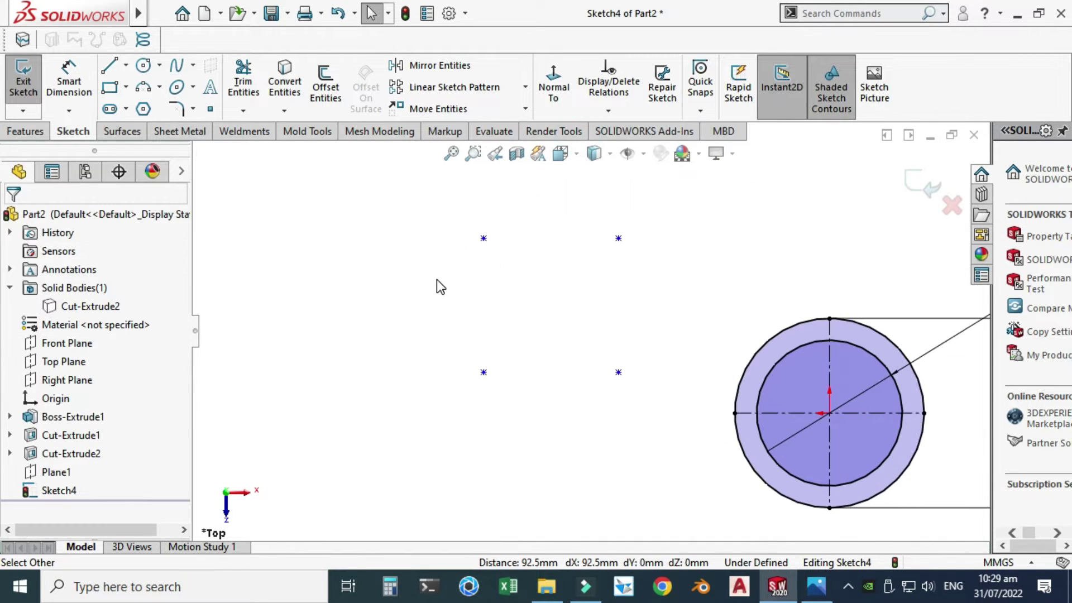
Dimension the vertical spacing between the left-hand points to 86 mm.
left_click(84, 111)
left_click(484, 238)
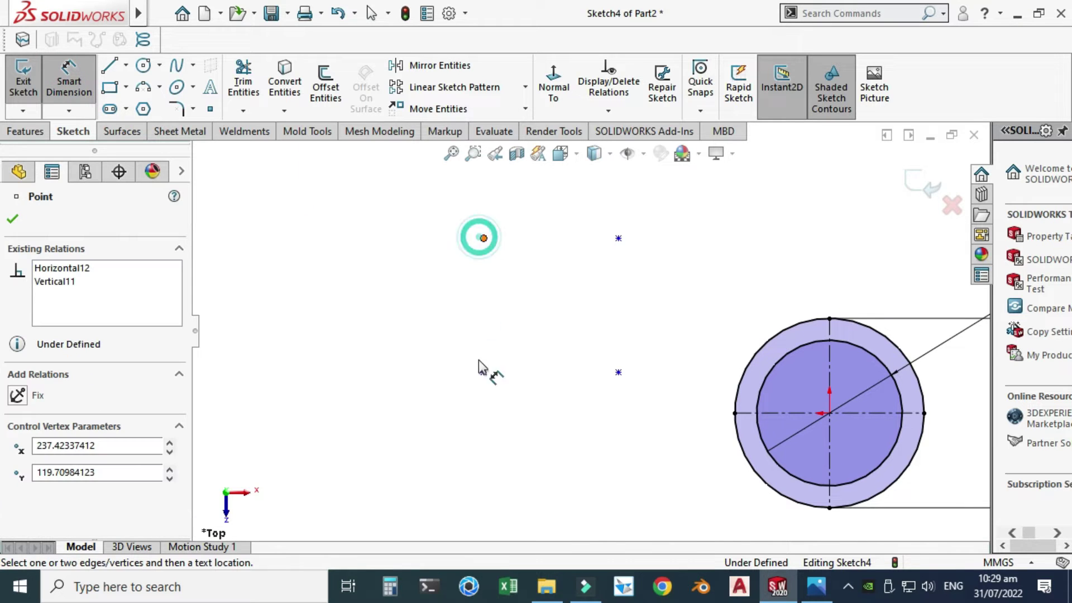
left_click(484, 372)
left_click(397, 331)
type("86")
key("Return")
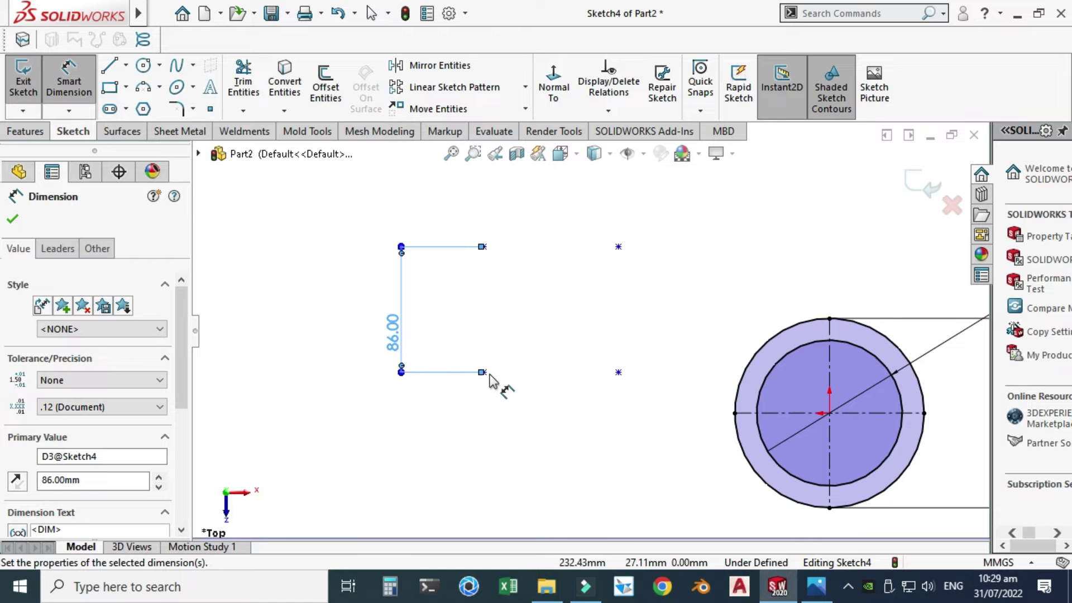
left_click(483, 372)
Dimension the horizontal spacing between the bottom points to 86 mm.
left_click(69, 78)
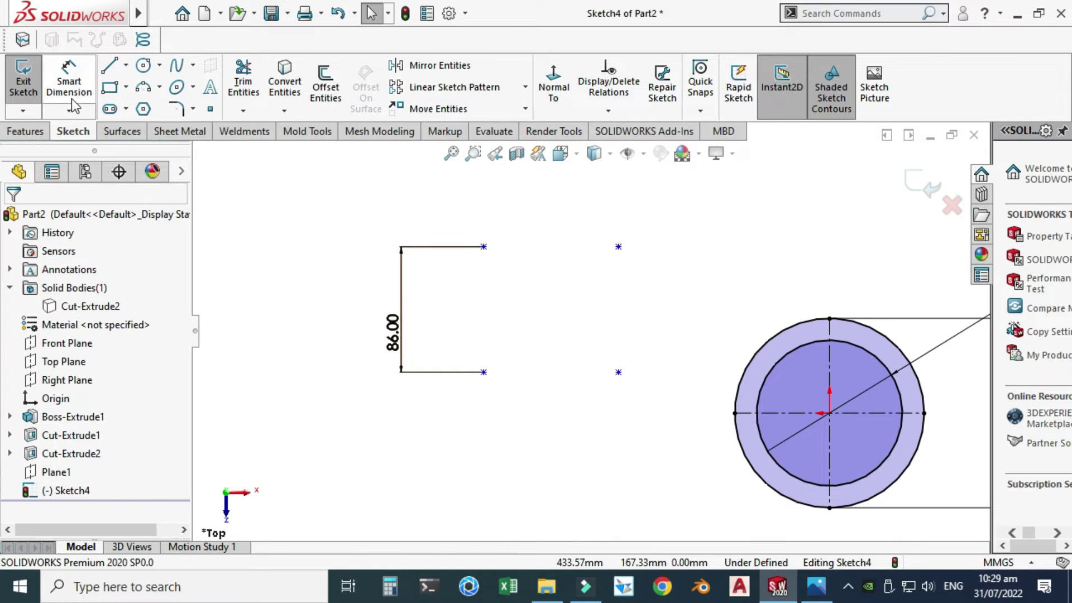
left_click(618, 373)
left_click(483, 372)
left_click(545, 454)
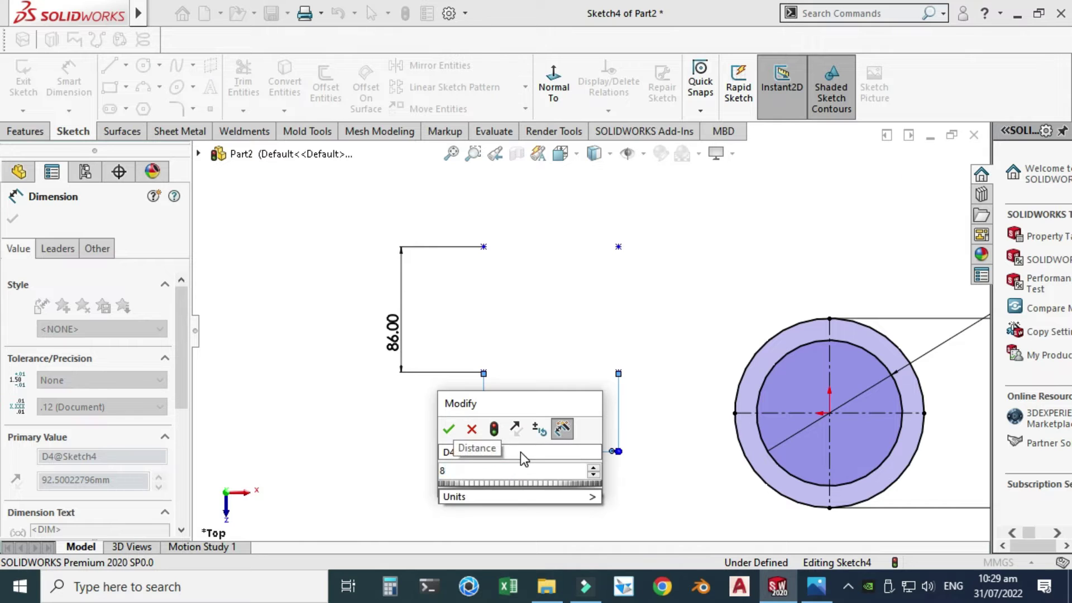
key("Return")
left_click(550, 432)
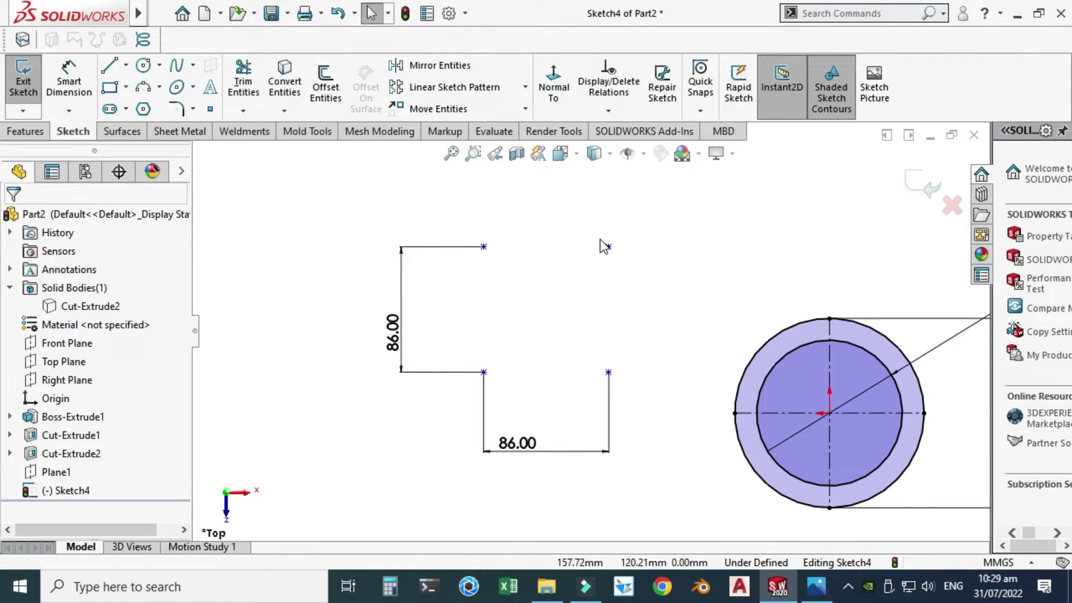
scroll(598, 335, "up", 2)
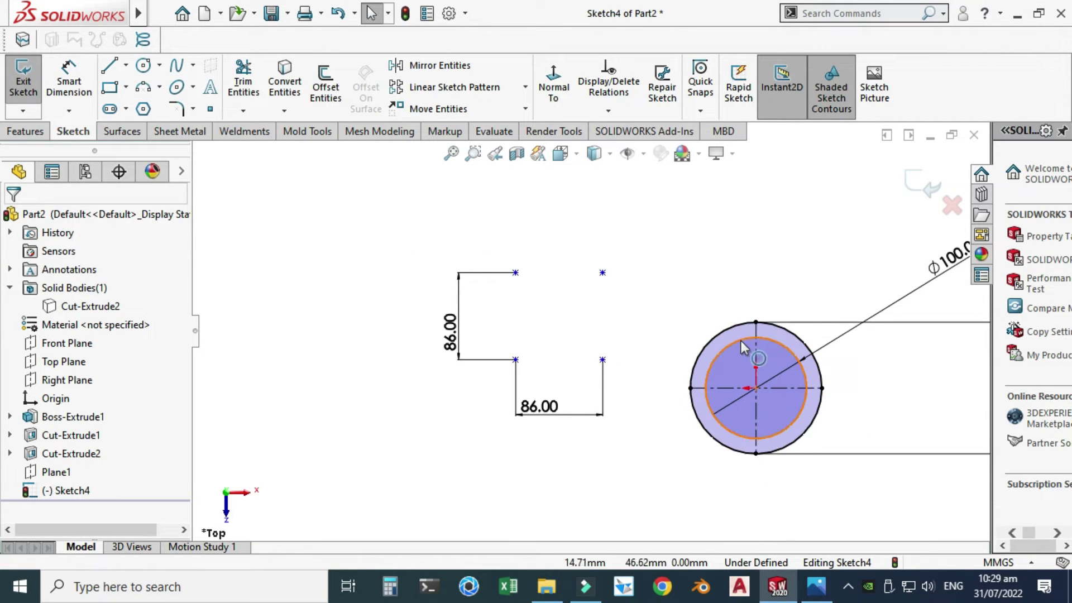
scroll(743, 342, "down", 1)
Draw two crossed diagonal centerlines between opposite corners of the 86 mm square.
left_click(126, 65)
left_click(143, 107)
mouse_move(464, 257)
left_mouse_down()
mouse_move(575, 369)
mouse_move(569, 362)
left_mouse_up()
key("Escape")
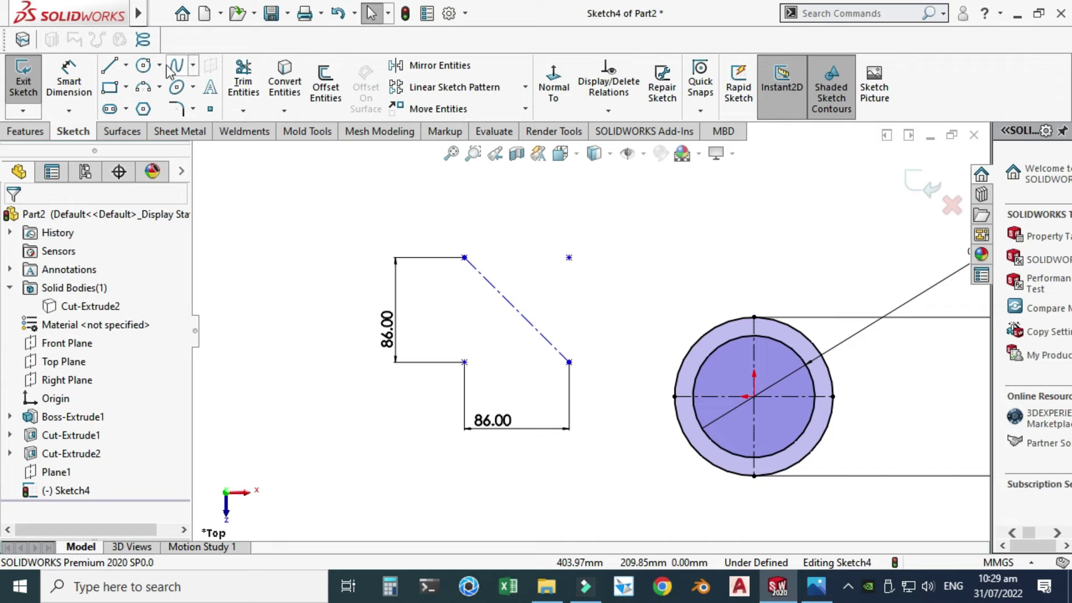
left_click(127, 65)
left_click(134, 105)
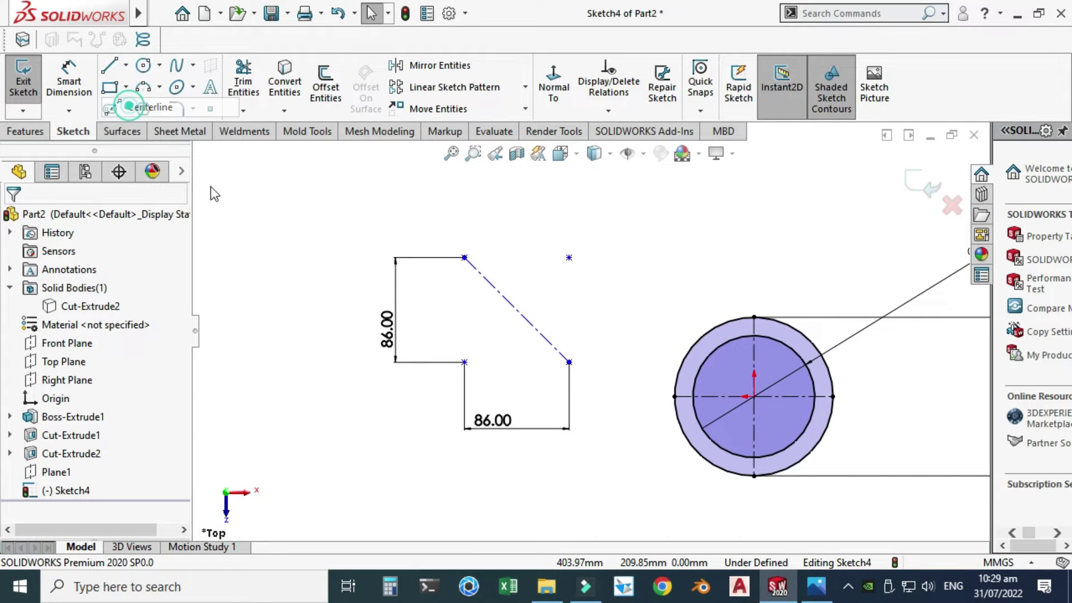
left_click(464, 362)
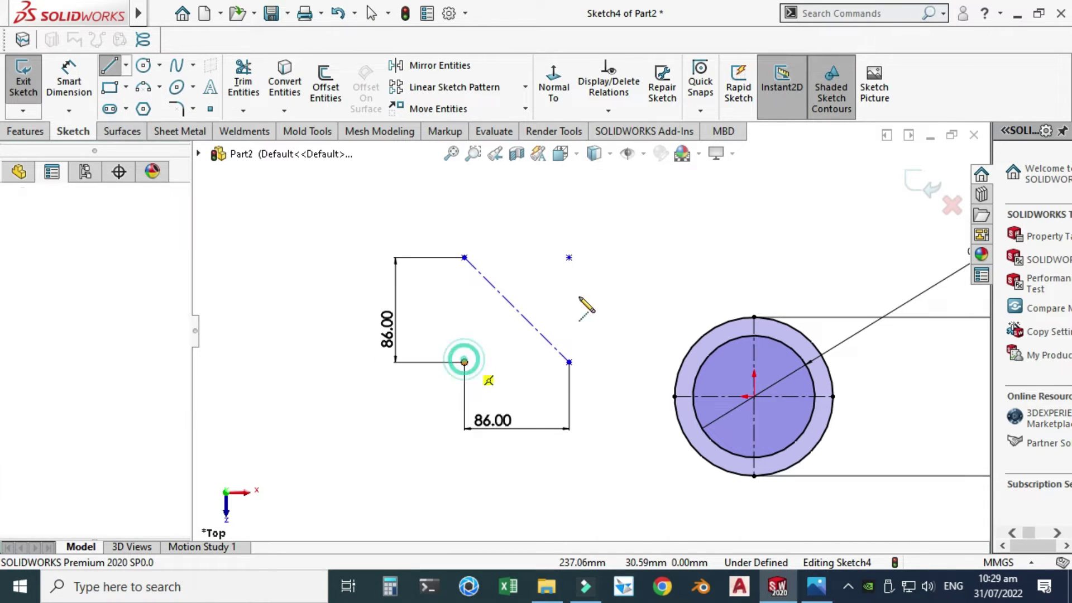
left_click(568, 257)
key("Escape")
Place a point where the diagonals cross and make it coincident with the circle centre.
left_click(210, 109)
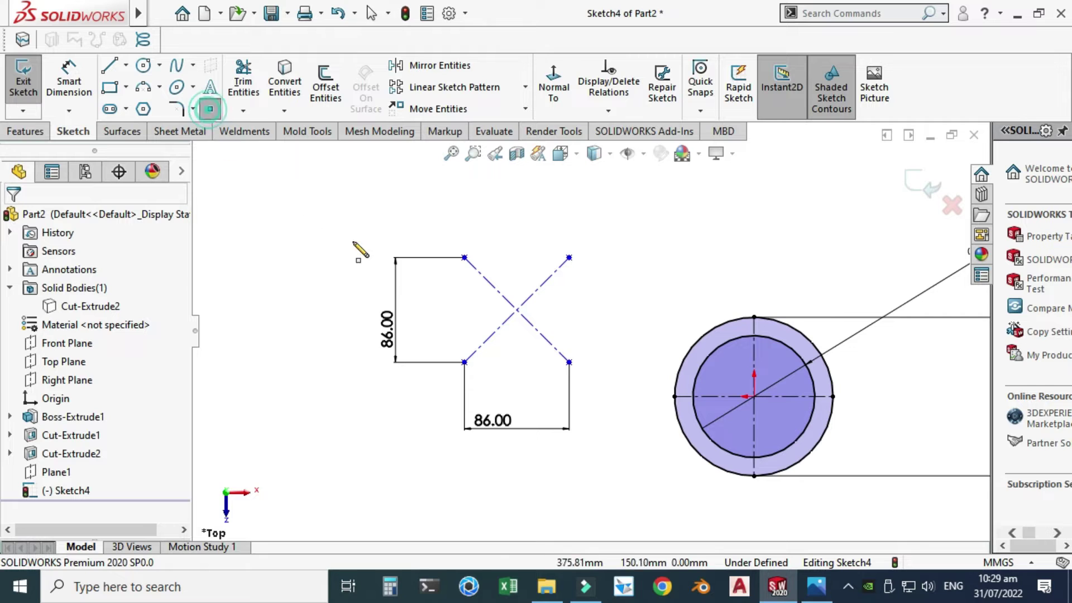
left_click(517, 310)
scroll(536, 329, "down", 2)
left_click(540, 317)
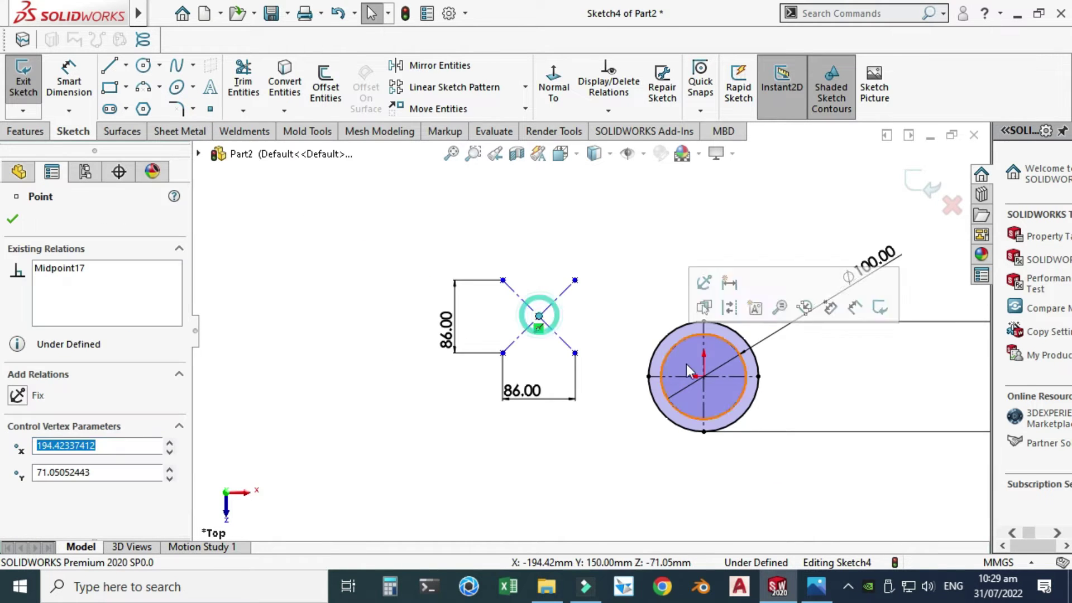
scroll(709, 394, "down", 3)
left_click(694, 378, "ctrl")
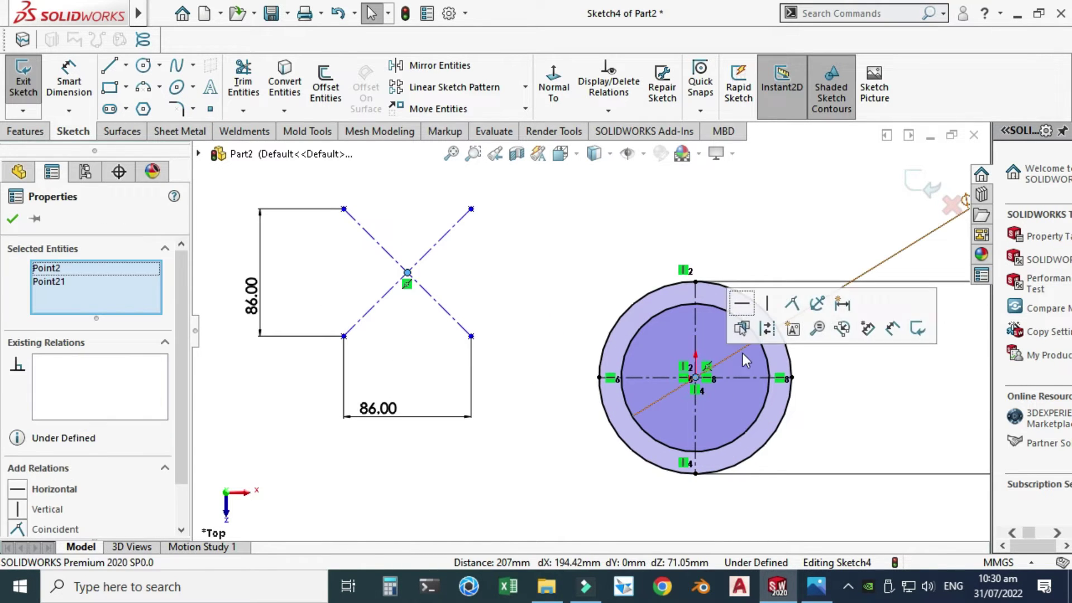
left_click(793, 304)
left_click(442, 292)
scroll(445, 294, "up", 3)
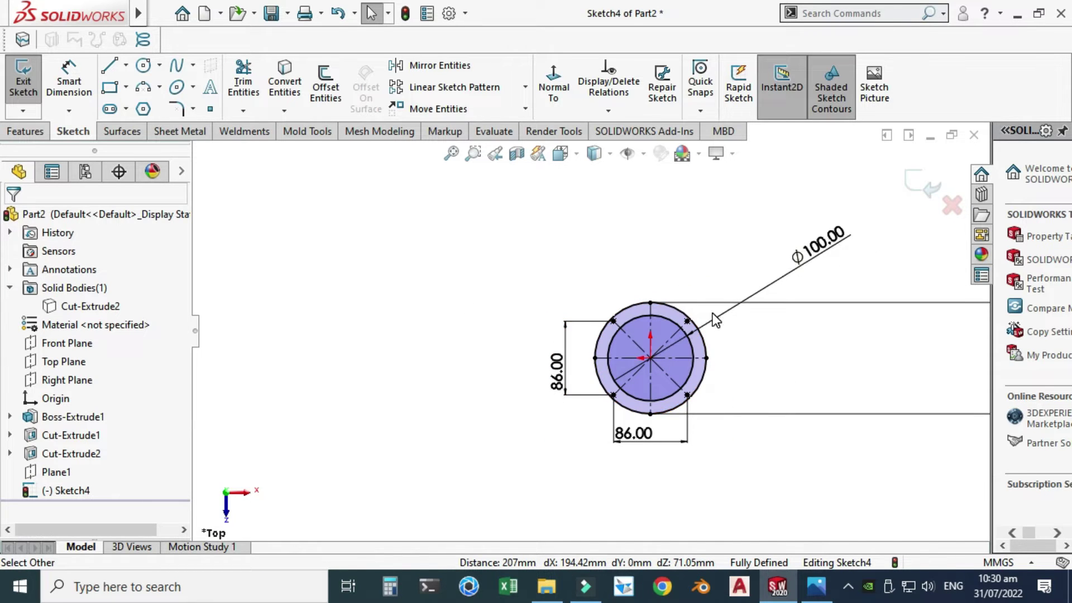
scroll(697, 358, "down", 3)
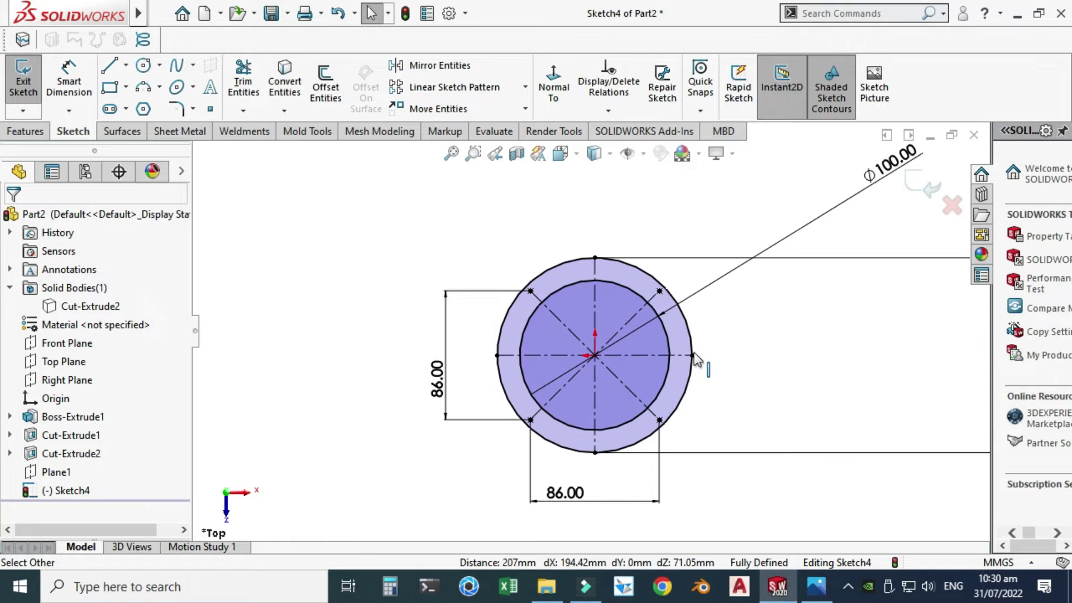
left_click(816, 587)
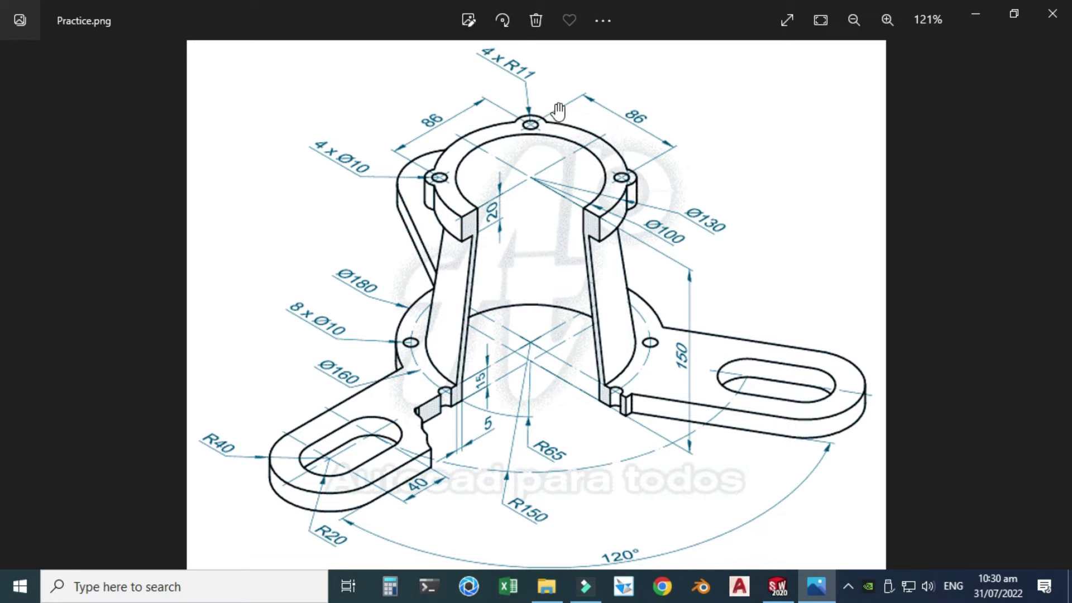
left_click(806, 575)
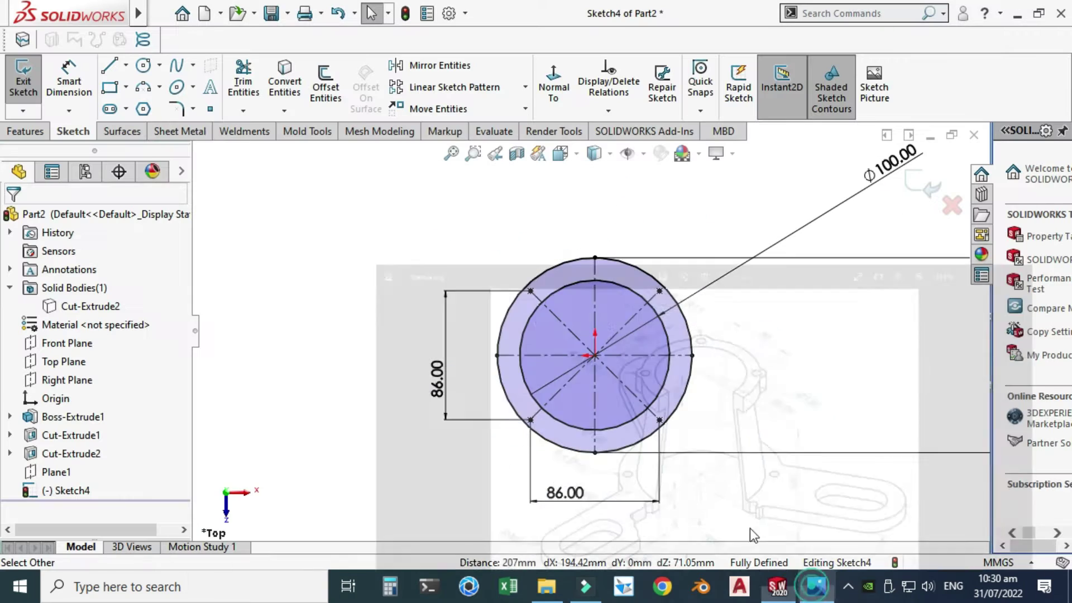
Draw a Ø22 circle centred on the square's upper-left corner.
scroll(514, 282, "down", 3)
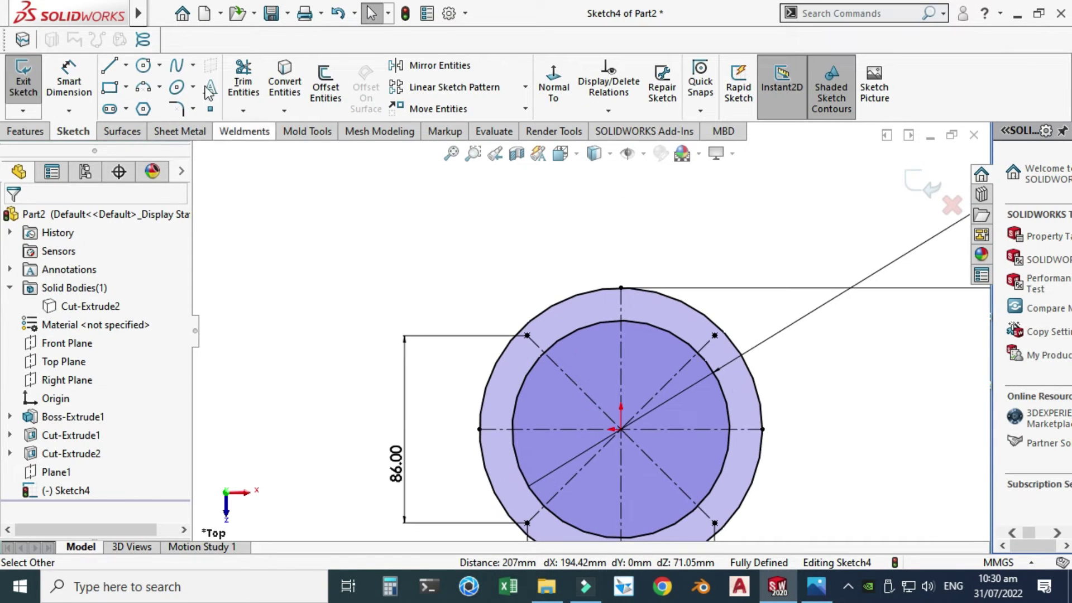
left_click(144, 66)
left_click(526, 335)
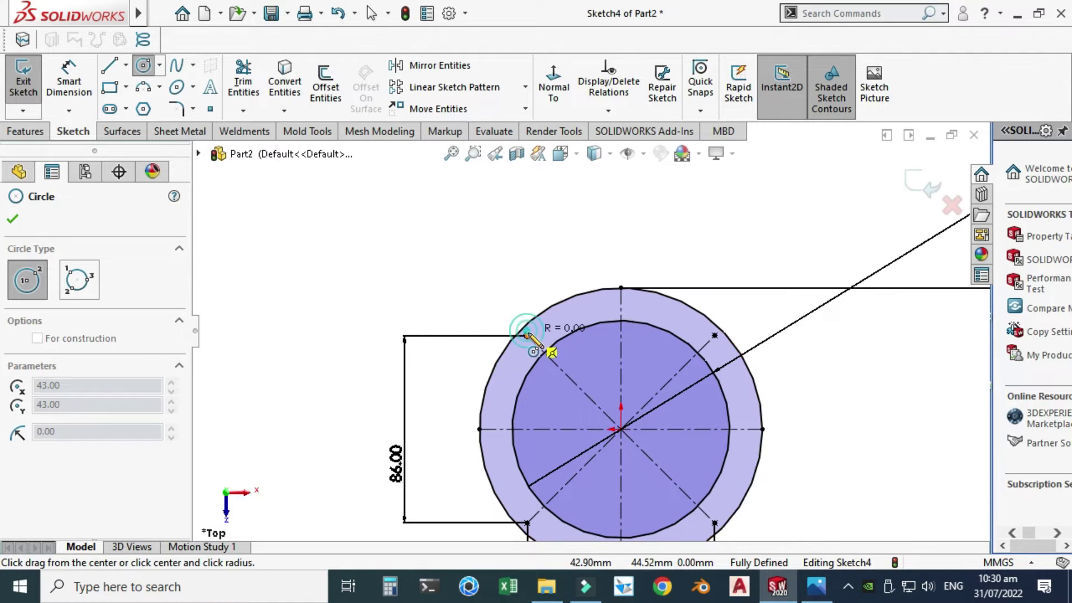
left_click(502, 335)
key("d")
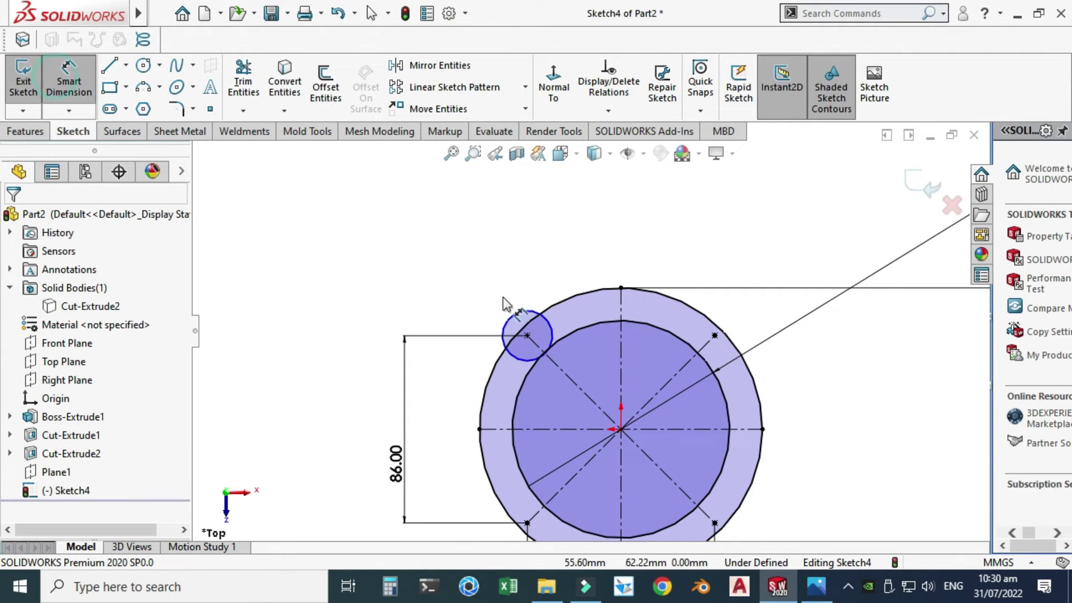
left_click(505, 322)
left_click(400, 289)
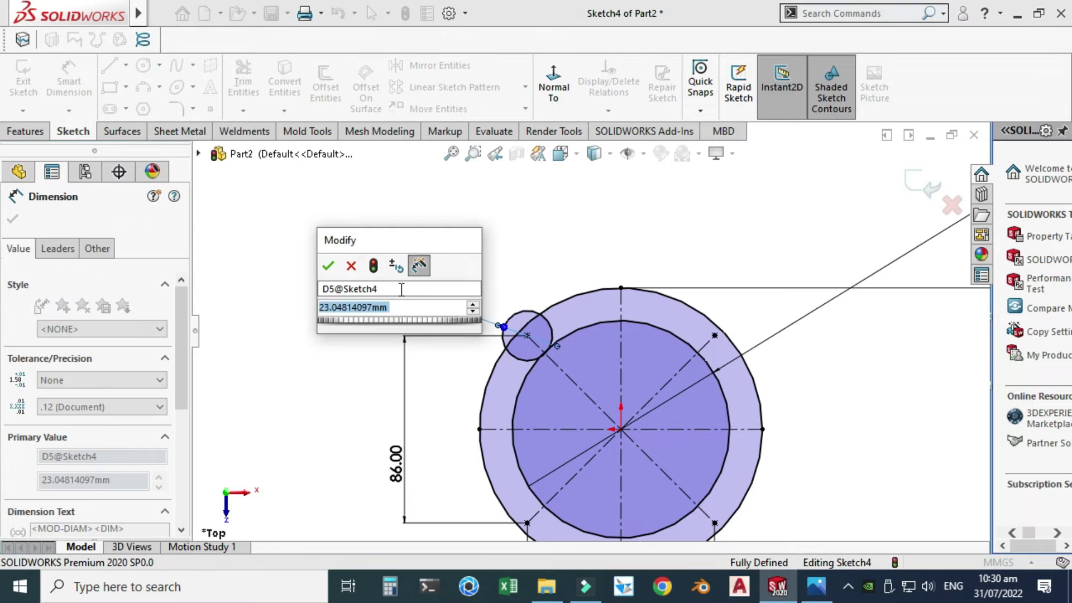
type("22")
key("Return")
scroll(568, 350, "down", 5)
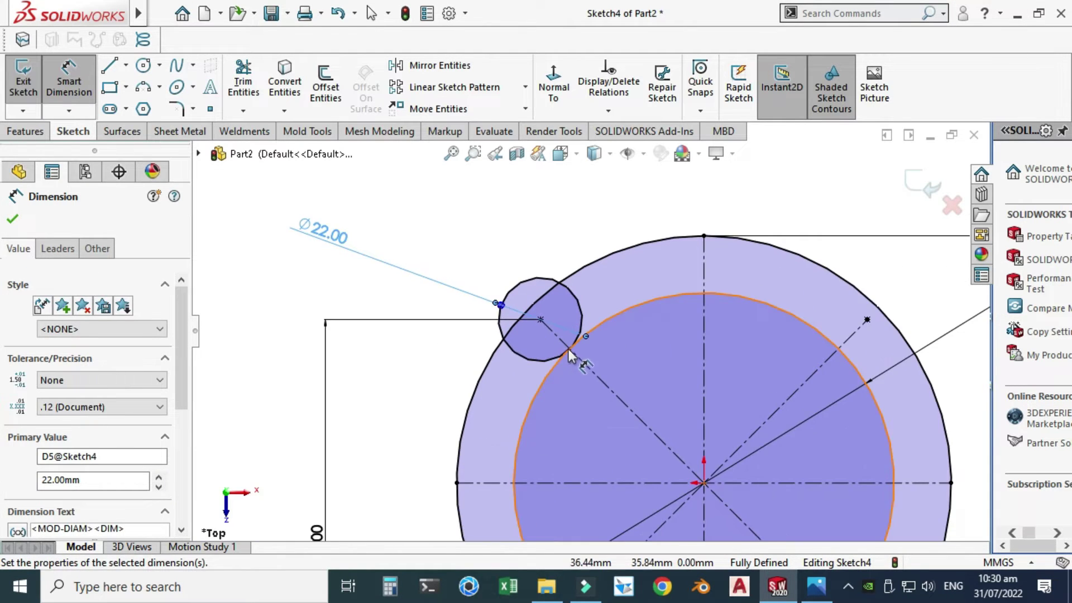
key("Escape")
Power Trim the small circle down to an outer lug arc.
left_click(243, 84)
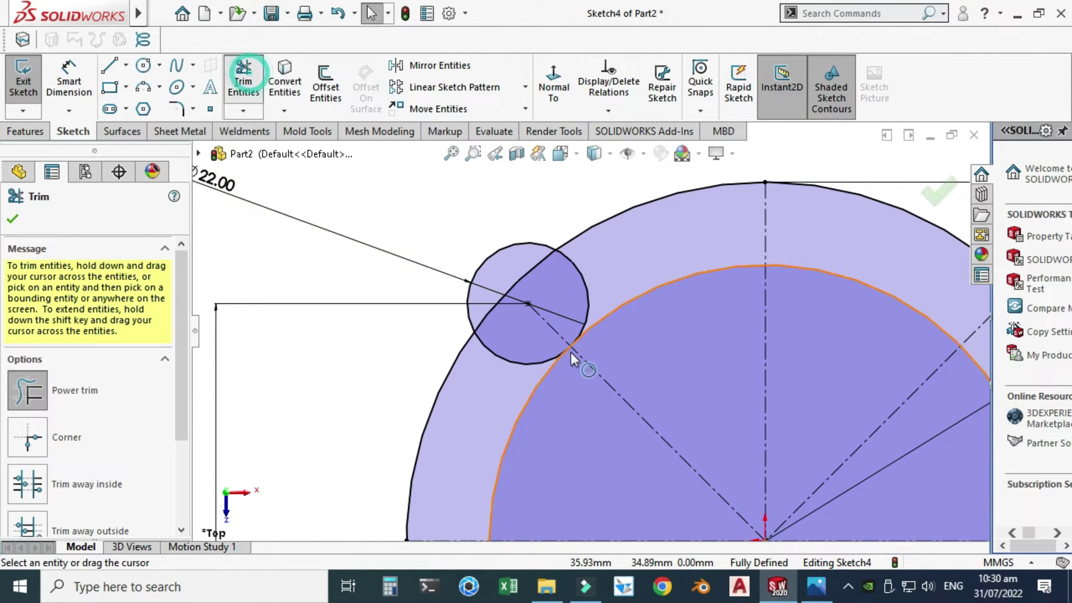
scroll(531, 229, "down", 4)
scroll(502, 256, "up", 2)
mouse_move(598, 239)
left_mouse_down()
mouse_move(615, 227)
mouse_move(531, 347)
left_mouse_up()
scroll(590, 336, "down", 5)
scroll(672, 434, "down", 4)
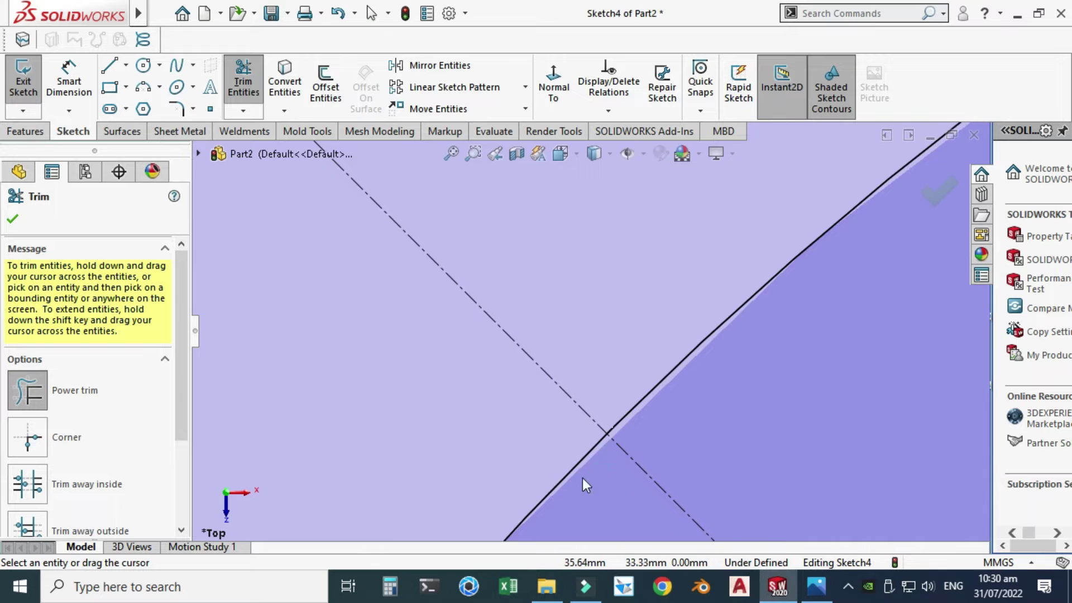
scroll(582, 478, "up", 6)
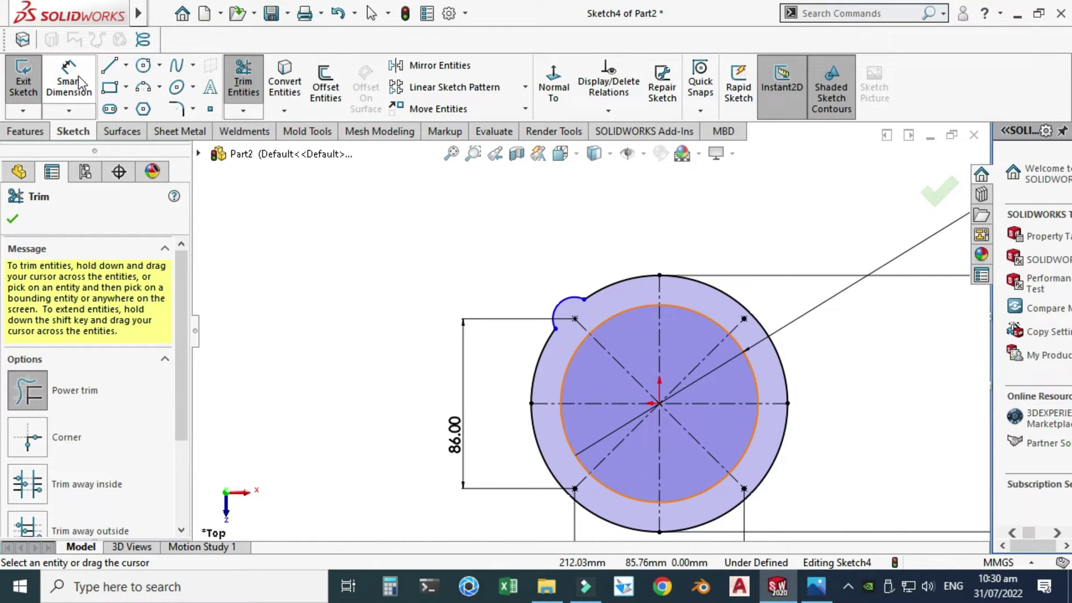
Dimension the lug arc with an R11 radius.
left_click(79, 82)
left_click(558, 307)
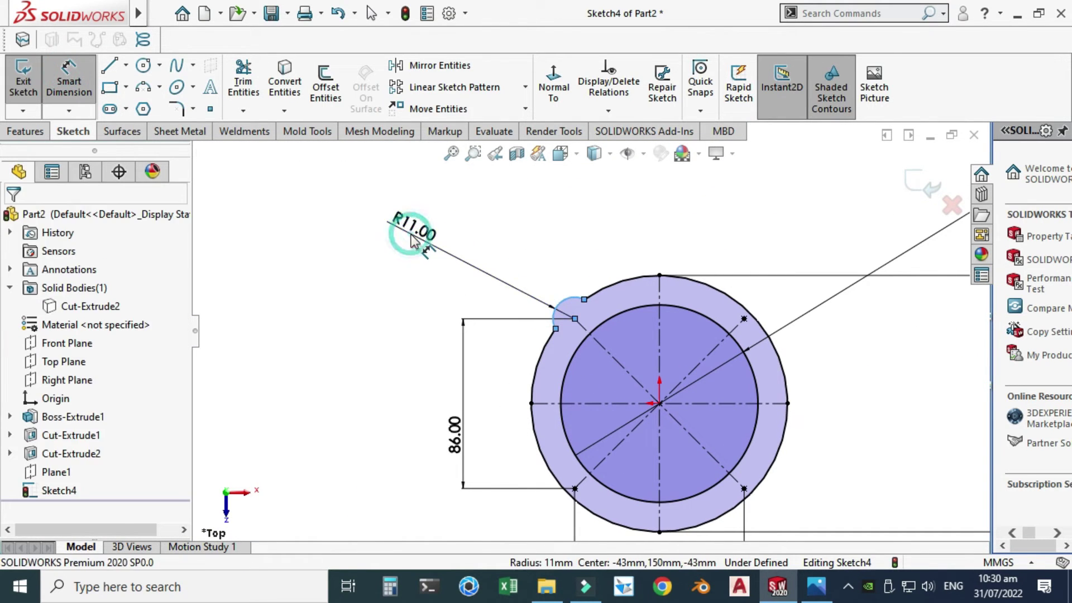
left_click(444, 262)
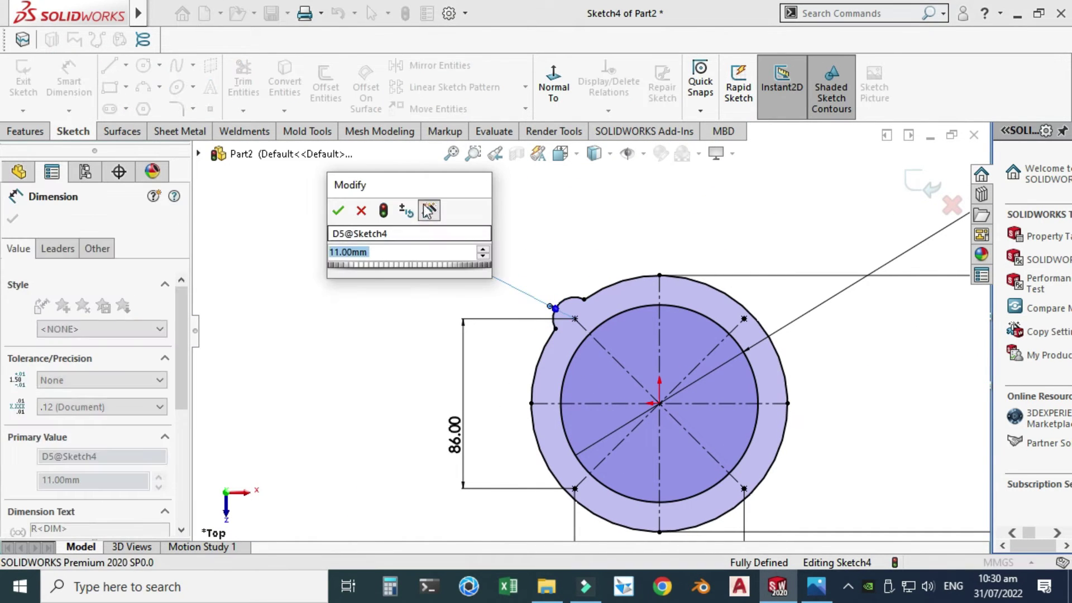
left_click(337, 211)
scroll(642, 383, "up", 2)
scroll(430, 270, "down", 3)
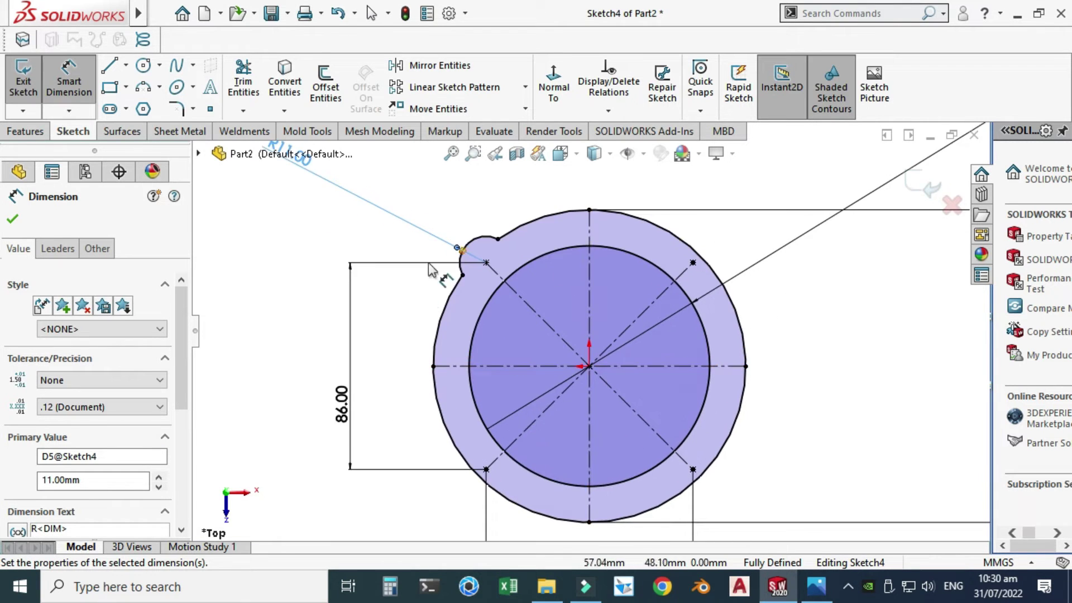
scroll(488, 342, "up", 2)
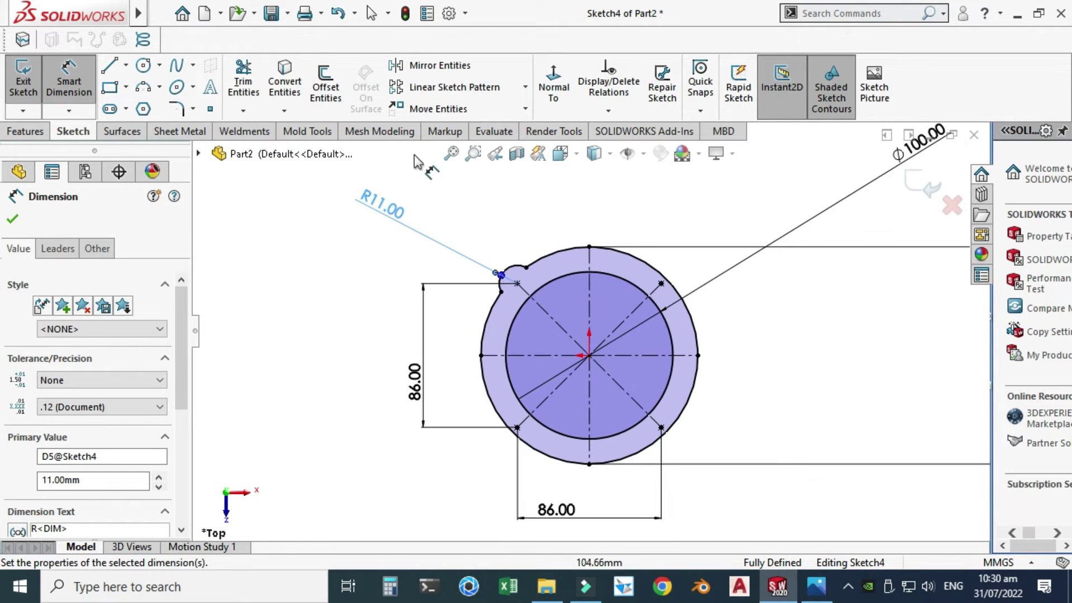
left_click(444, 66)
Mirror the R11 lug arc about the vertical centerline to the upper-right corner.
scroll(552, 342, "down", 3)
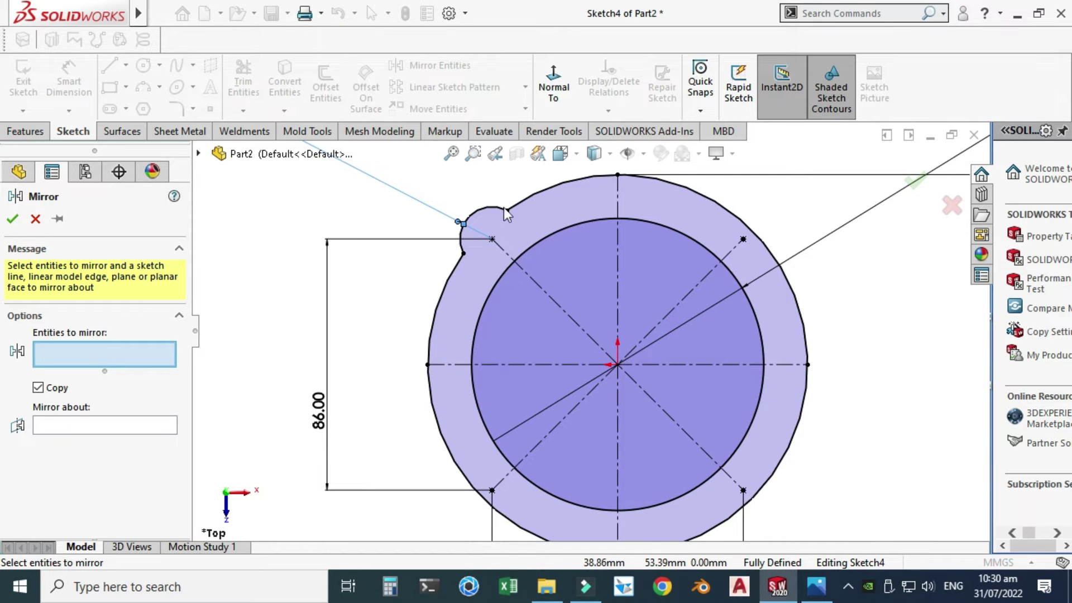
left_click(486, 213)
left_click(148, 427)
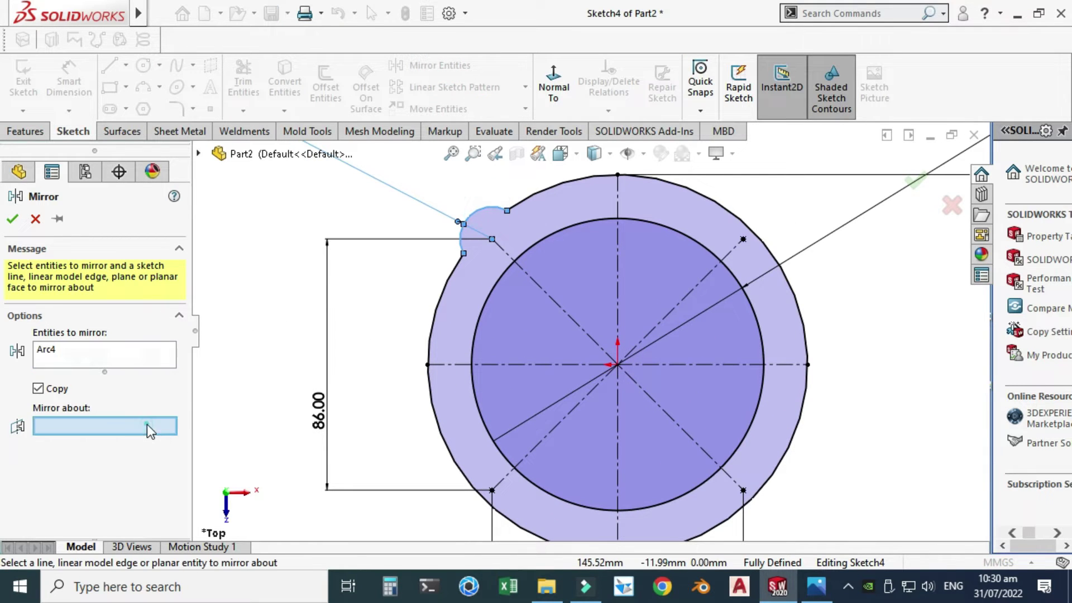
left_click(618, 269)
key("Return")
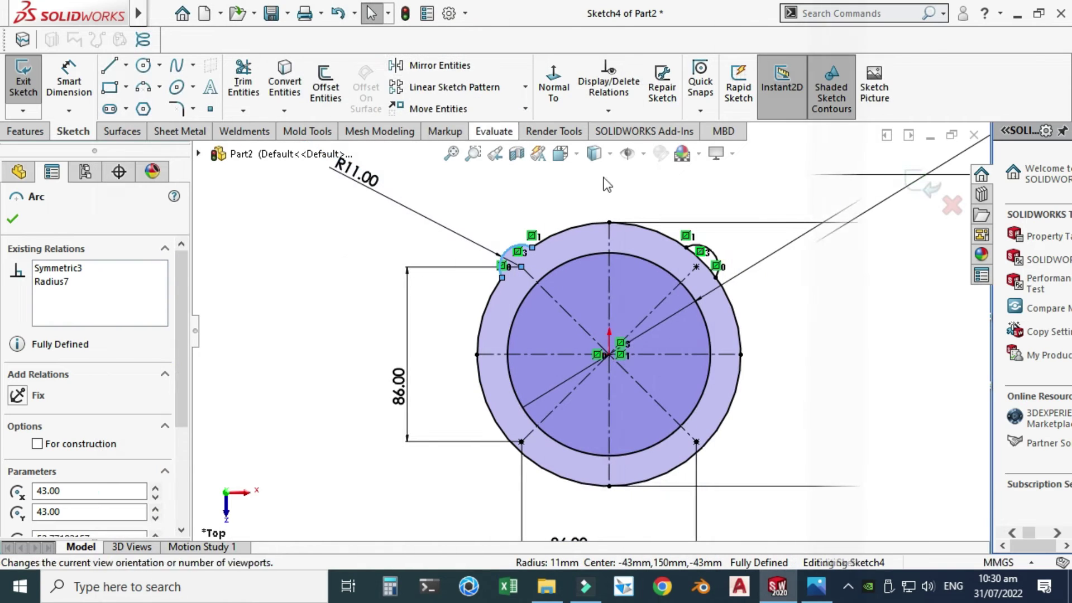
scroll(708, 272, "down", 3)
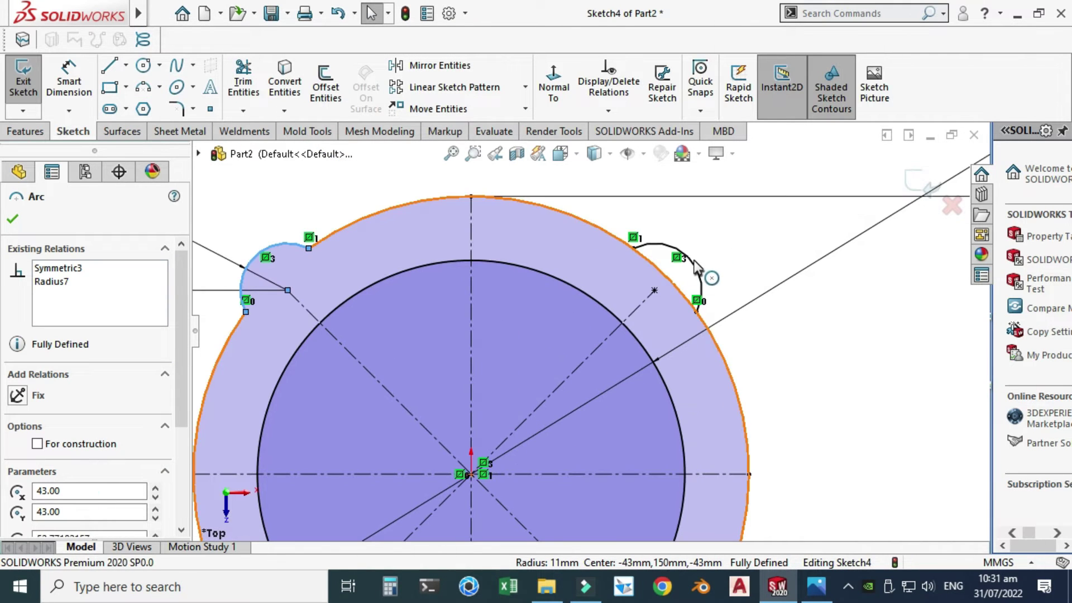
Mirror both upper lug arcs about the horizontal centerline to form the lower lugs.
left_click(695, 263, "ctrl")
scroll(704, 246, "up", 3)
left_click(430, 66)
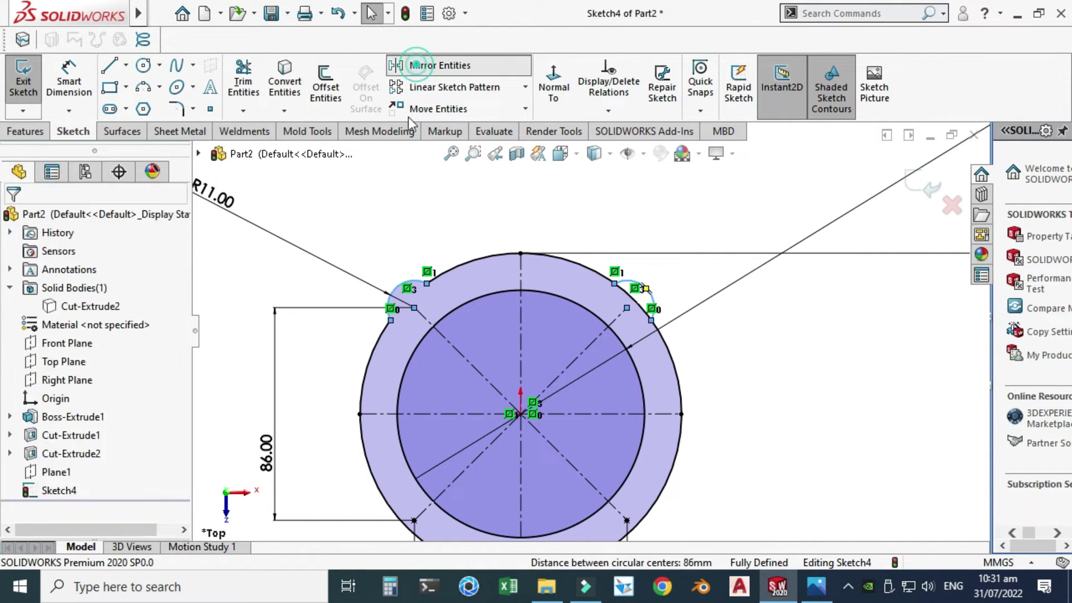
left_click(111, 431)
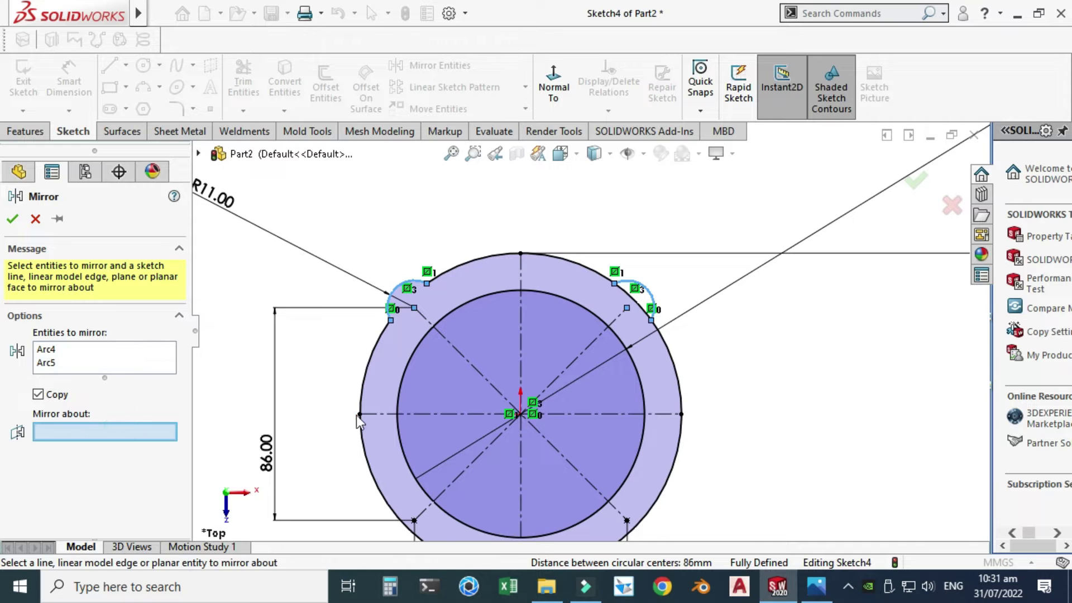
left_click(407, 414)
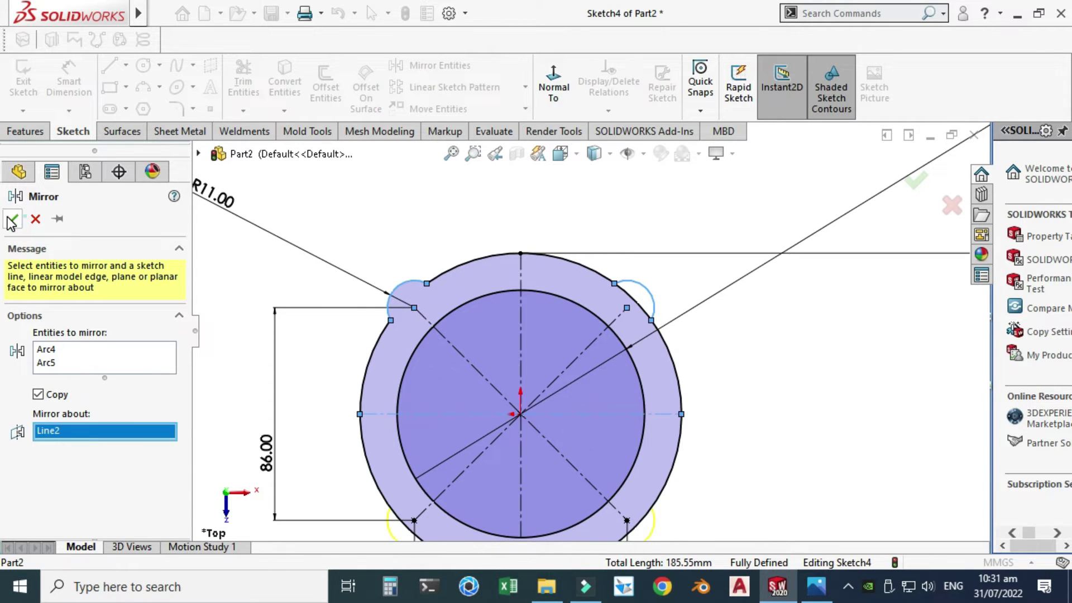
left_click(11, 222)
key("f")
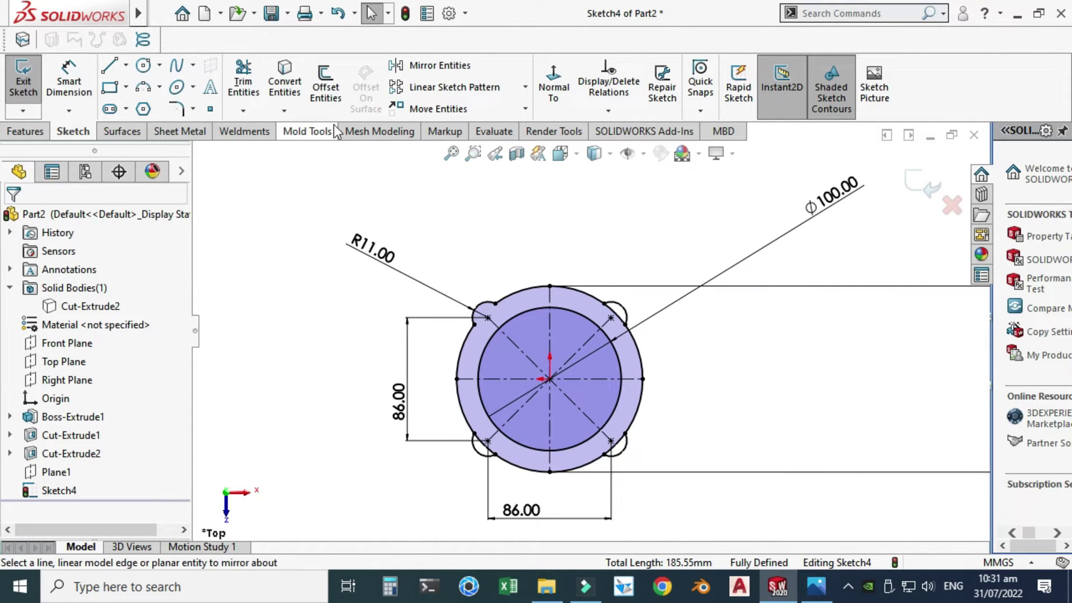
Power Trim the ring arc lying inside the lower-right R11 lug.
left_click(244, 81)
scroll(580, 293, "down", 5)
scroll(638, 309, "down", 4)
scroll(618, 344, "up", 8)
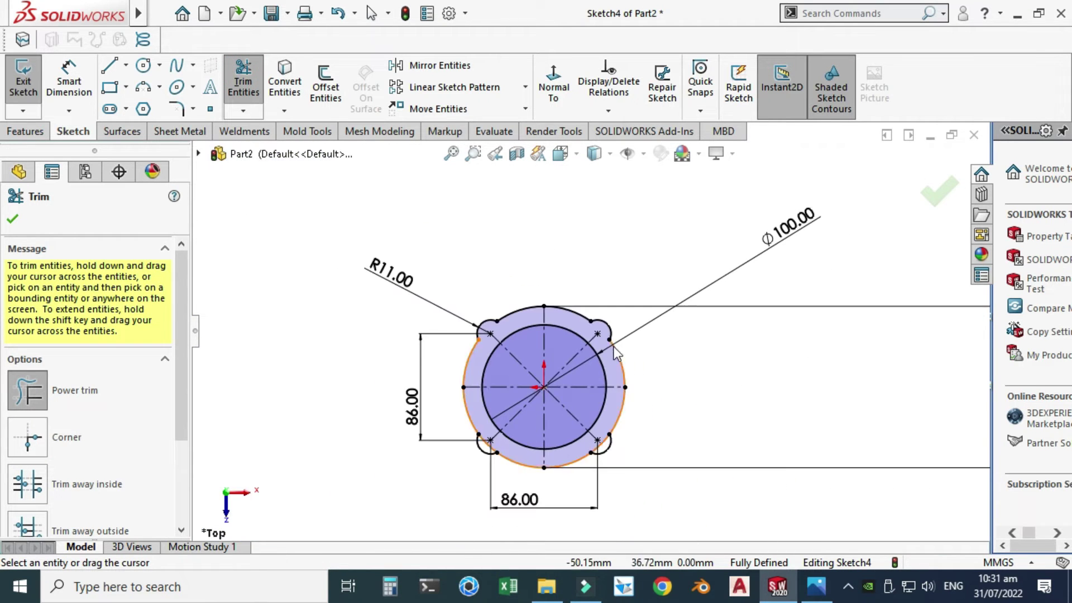
scroll(603, 450, "down", 5)
left_click(575, 392)
scroll(575, 393, "up", 8)
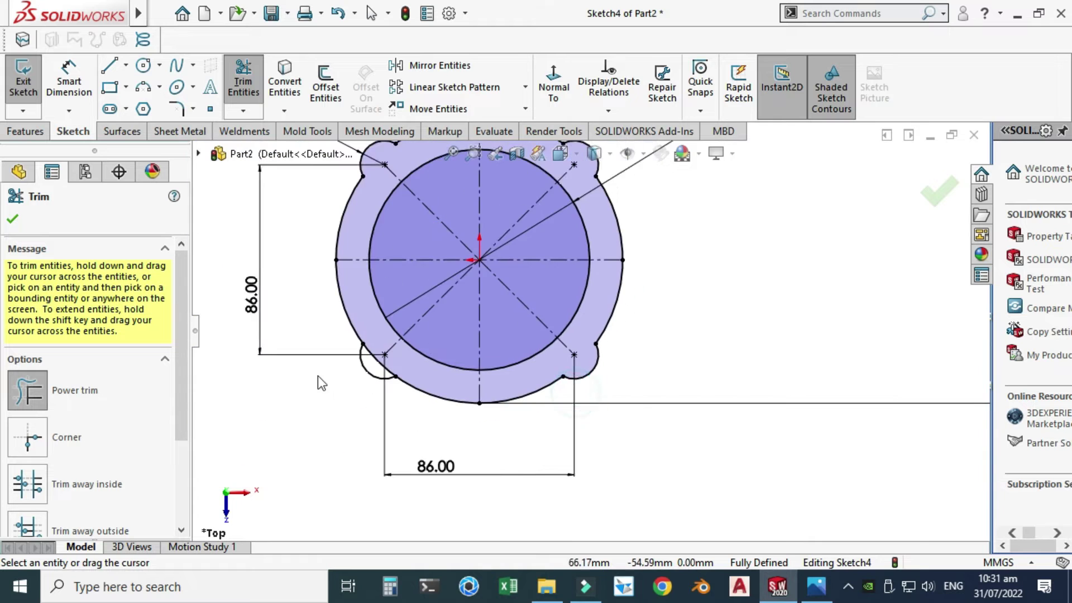
scroll(524, 340, "down", 6)
scroll(503, 369, "up", 10)
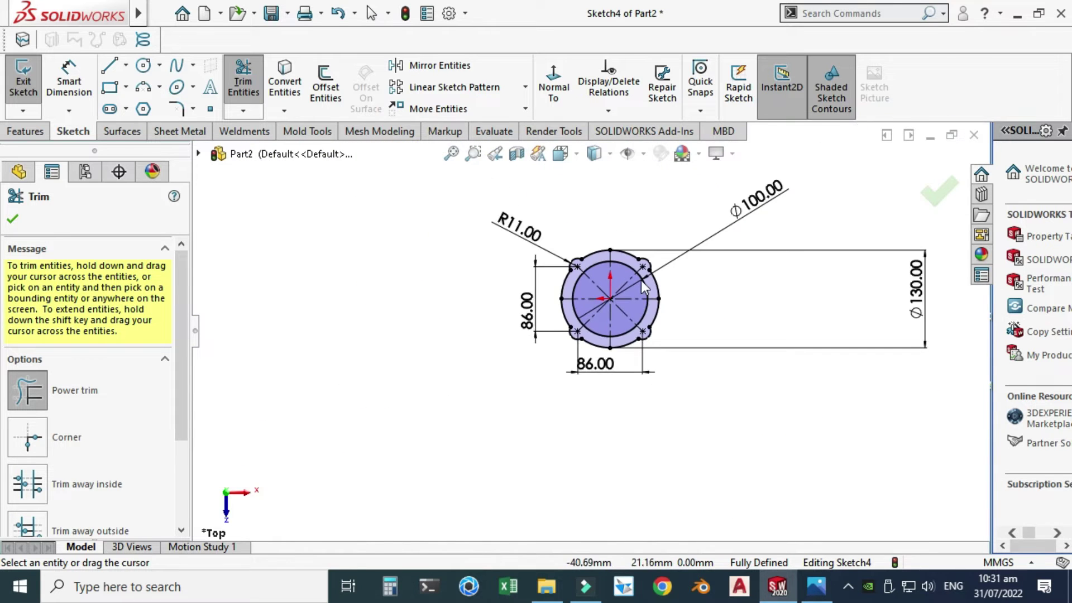
scroll(641, 280, "down", 1)
left_click(818, 588)
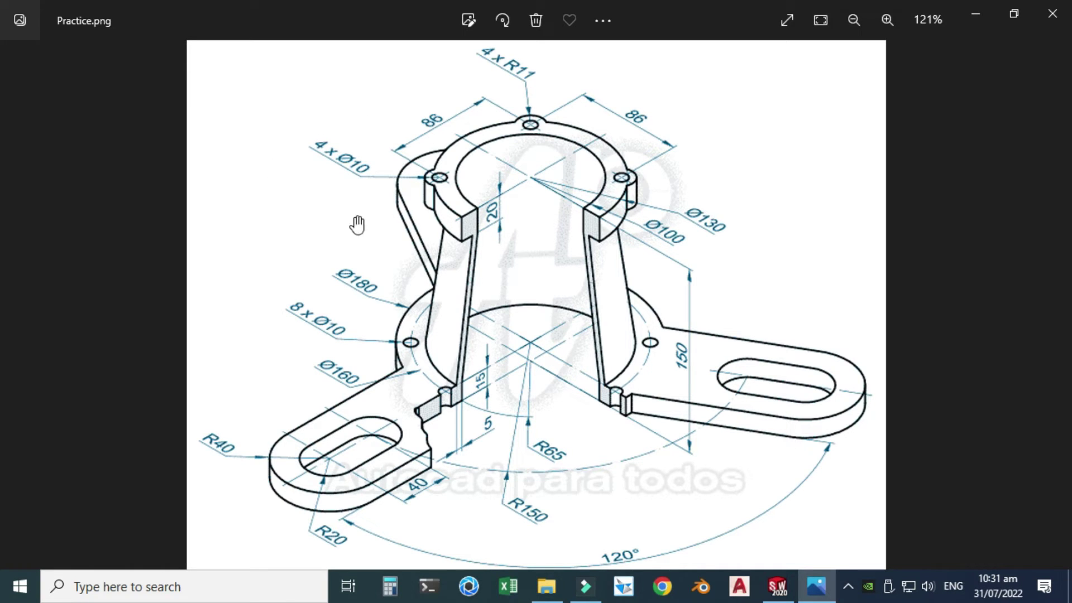
Leave the Practice.png reference and return to the SOLIDWORKS flange sketch.
left_click(777, 586)
scroll(397, 238, "down", 5)
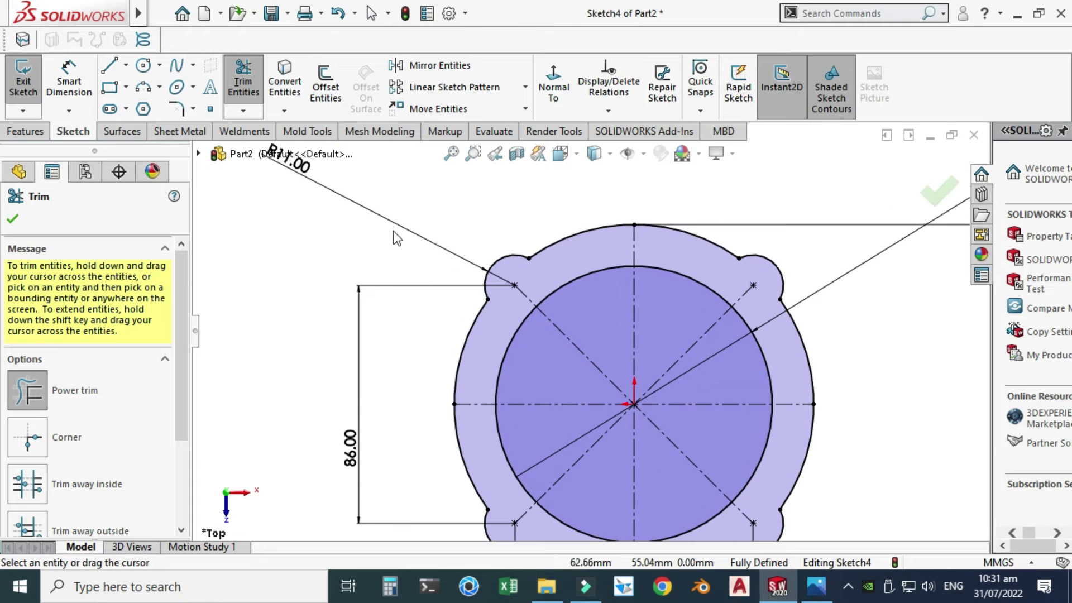
Draw a Ø10 hole circle at the upper-left lug centre.
left_click(144, 65)
scroll(534, 245, "up", 2)
left_click(508, 303)
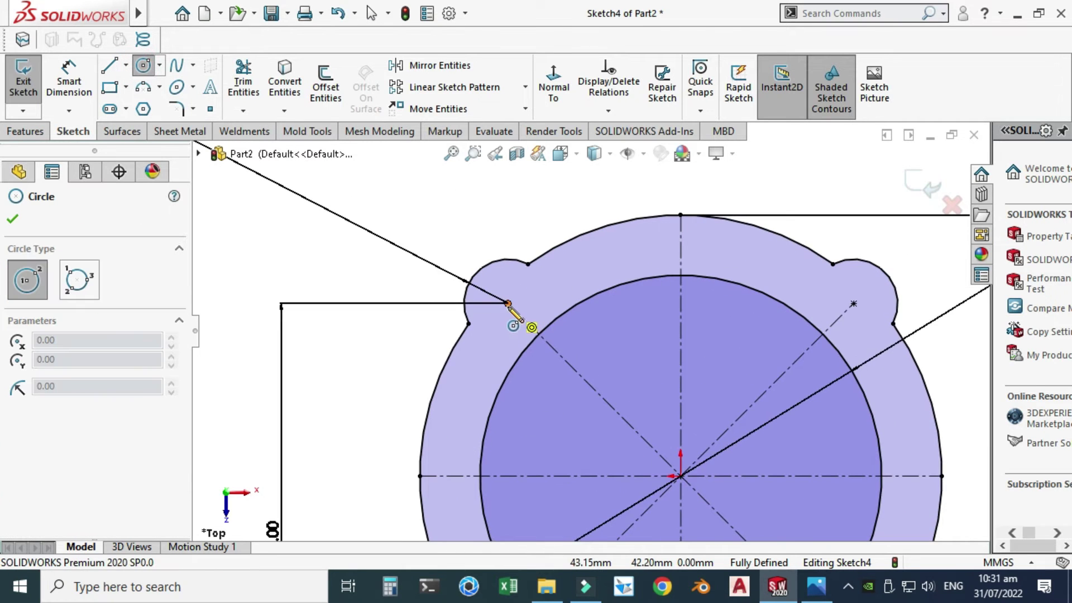
left_click(522, 331)
key("Escape")
left_click(69, 81)
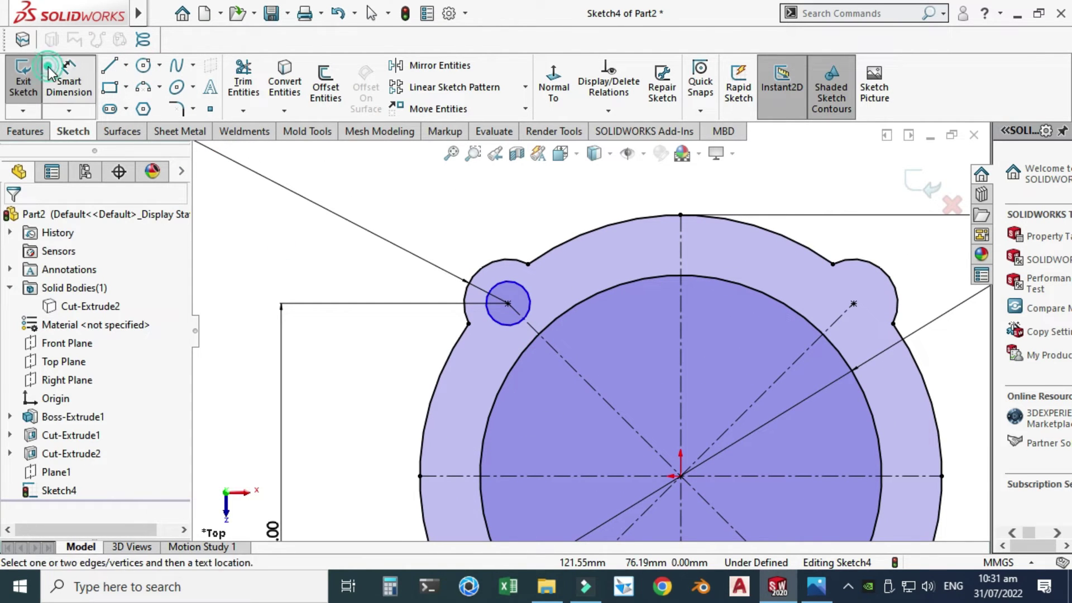
left_click(518, 323)
left_click(380, 388)
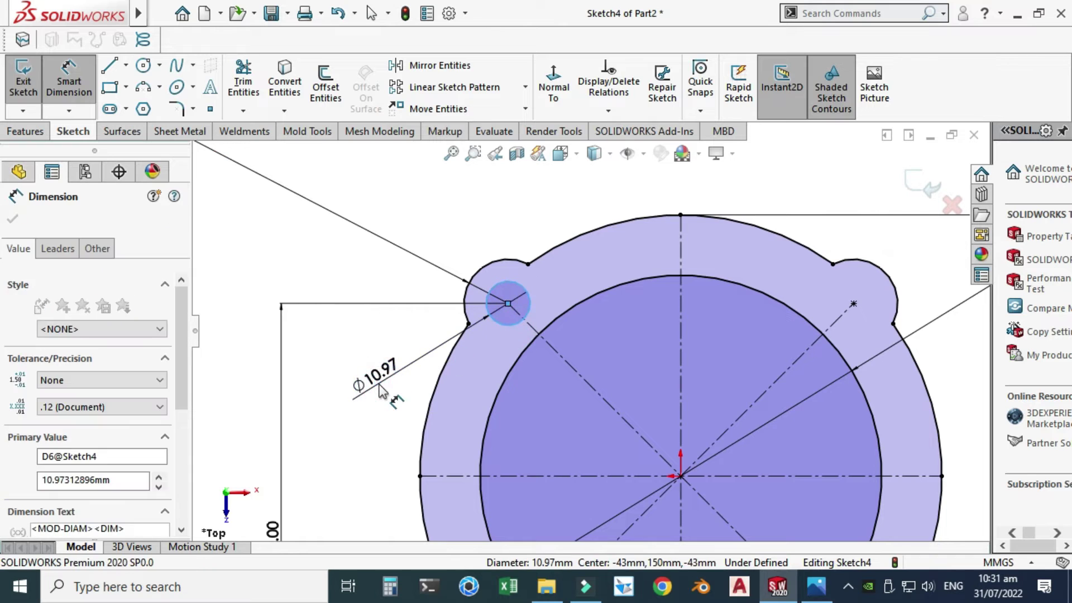
type("10")
key("Return")
left_click(451, 155)
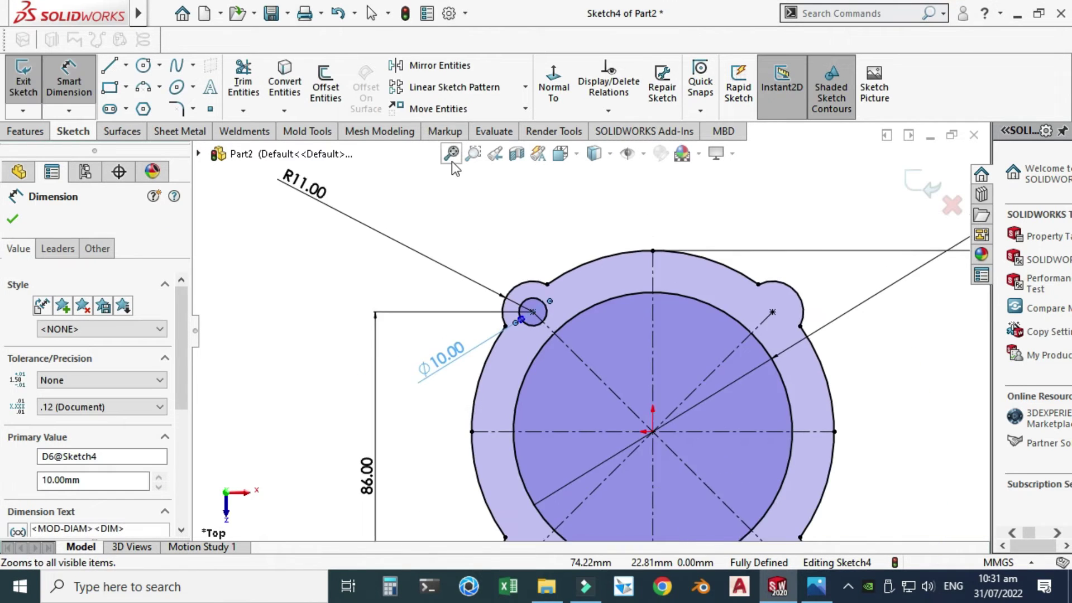
Mirror the Ø10 hole about the vertical centreline to the upper-right lug.
left_click(447, 65)
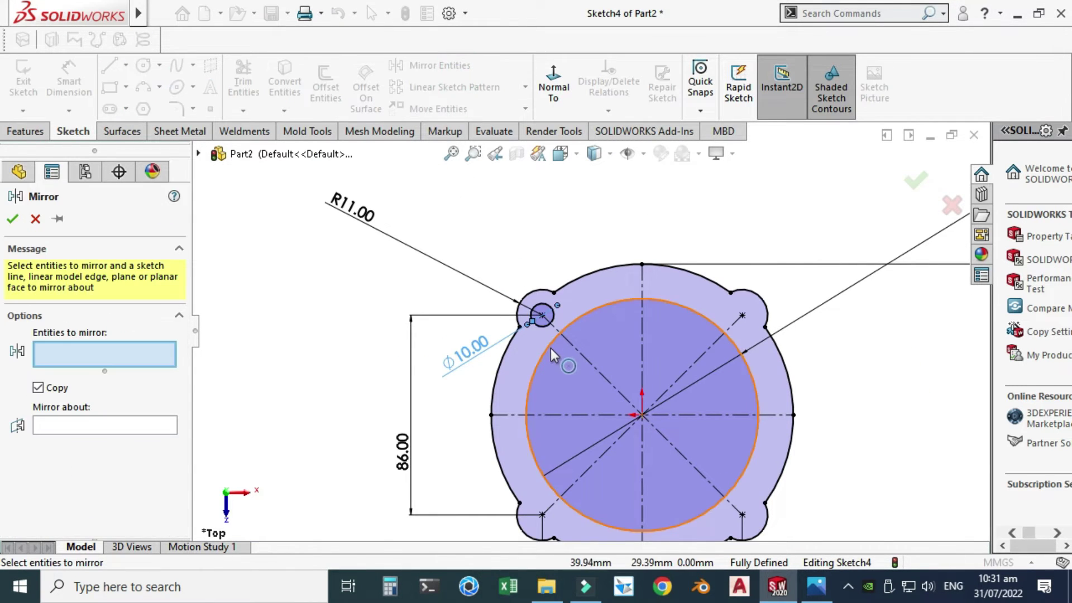
scroll(551, 347, "down", 3)
left_click(546, 306)
left_click(149, 426)
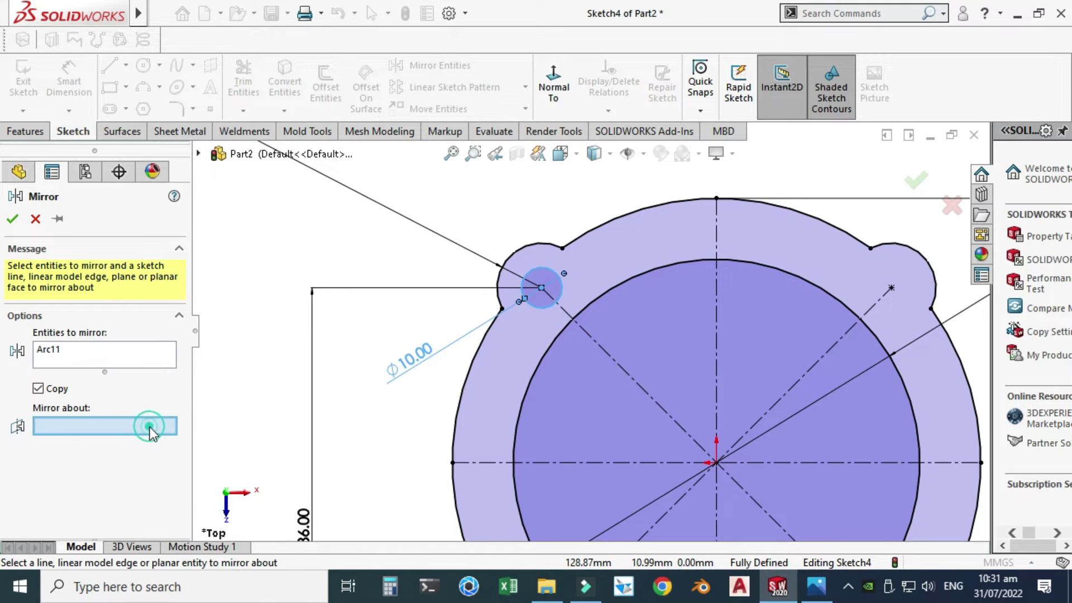
scroll(623, 309, "up", 3)
left_click(663, 321)
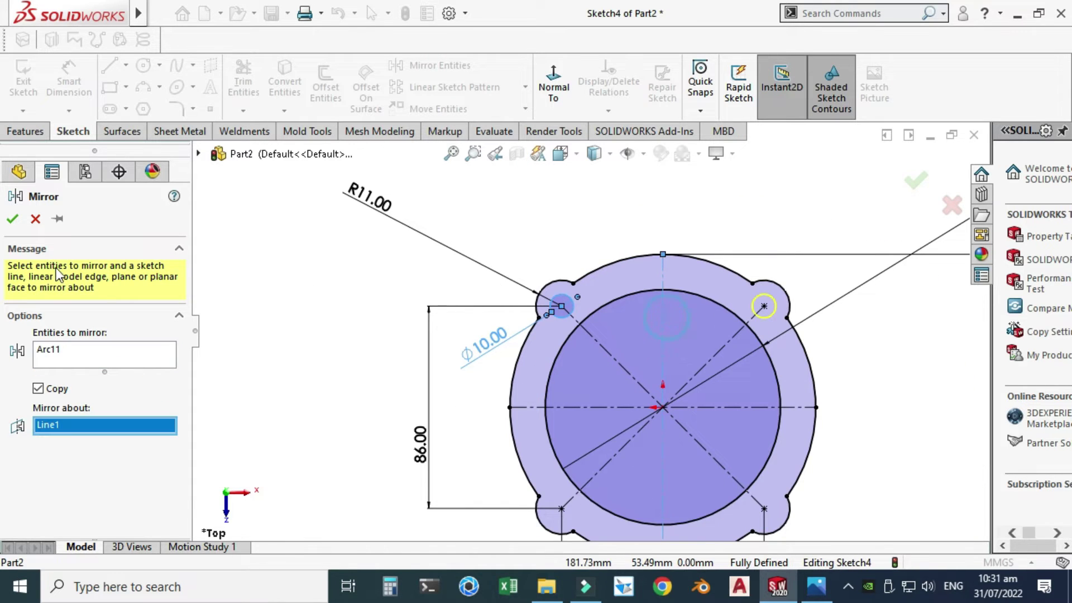
left_click(11, 219)
scroll(628, 327, "up", 3)
scroll(547, 312, "down", 3)
Mirror both top holes about the horizontal centreline, excluding Line2, onto the bottom lugs.
left_click(513, 299)
left_click(719, 302)
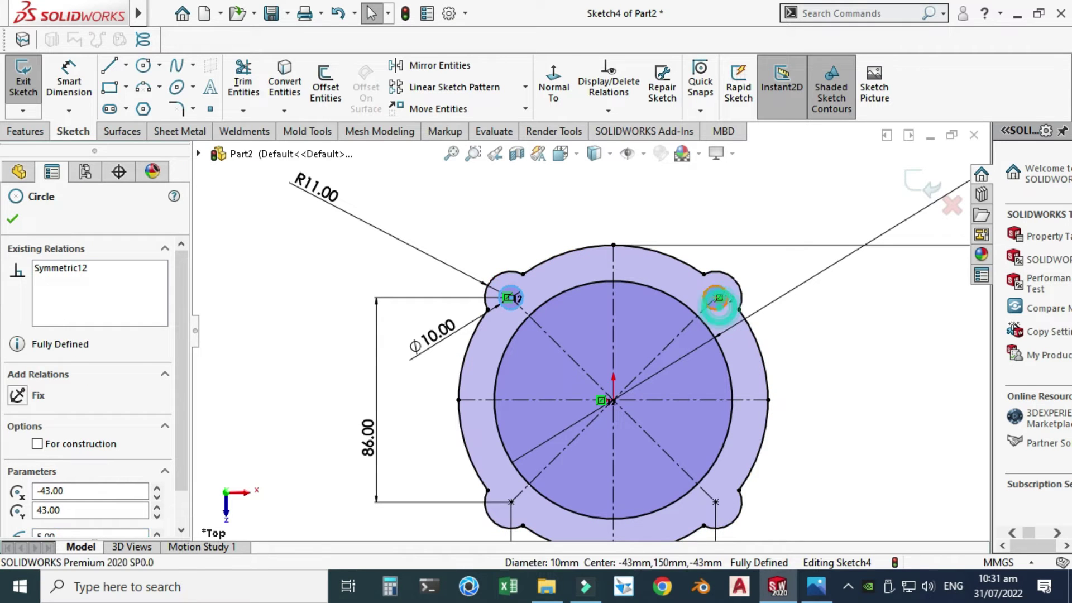
left_click(466, 66)
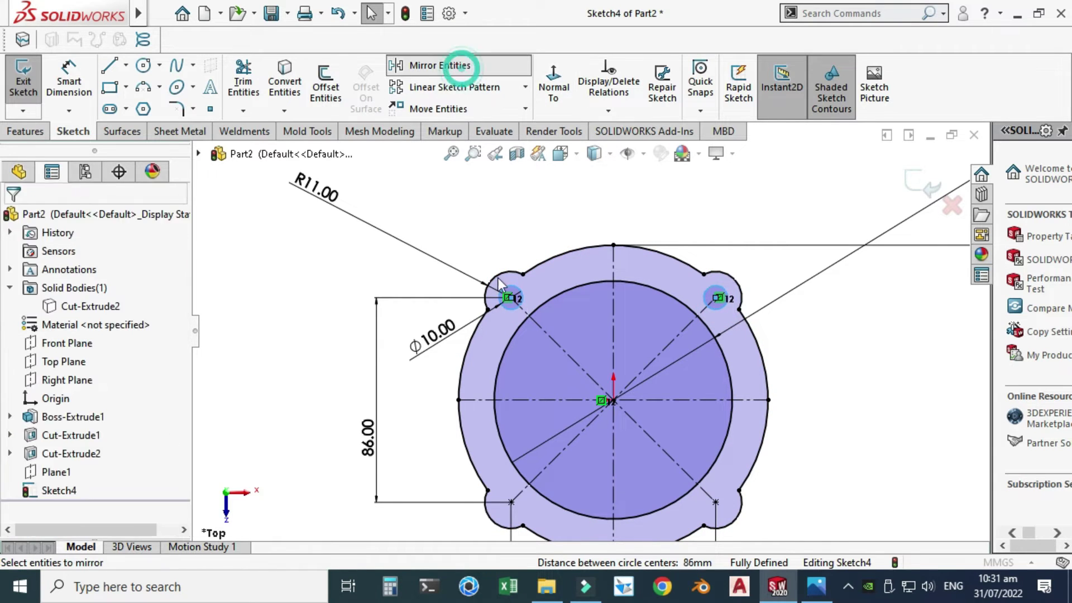
left_click(517, 401)
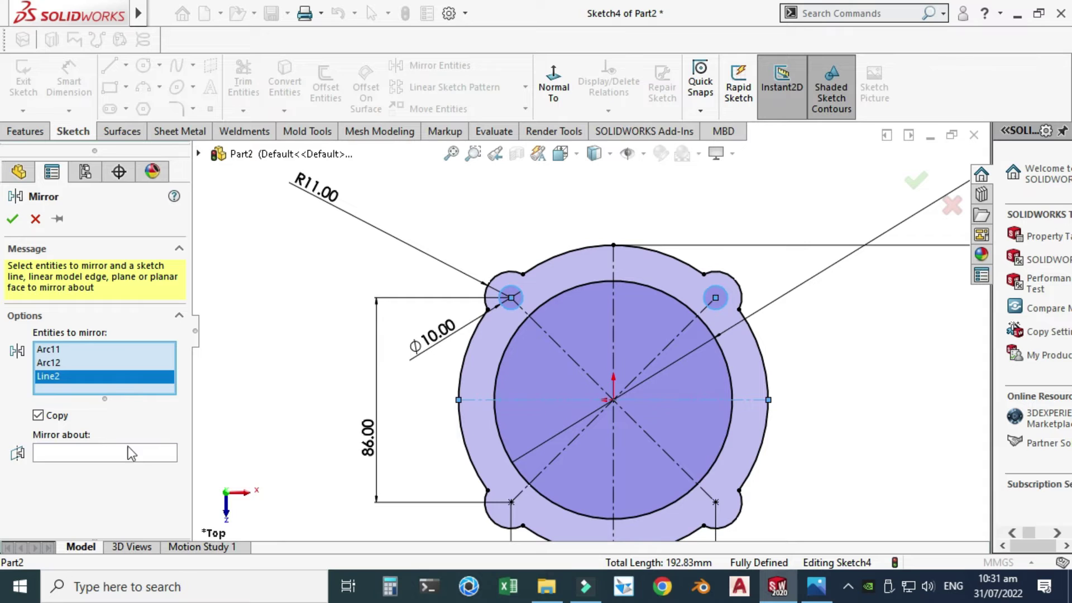
right_click(110, 370)
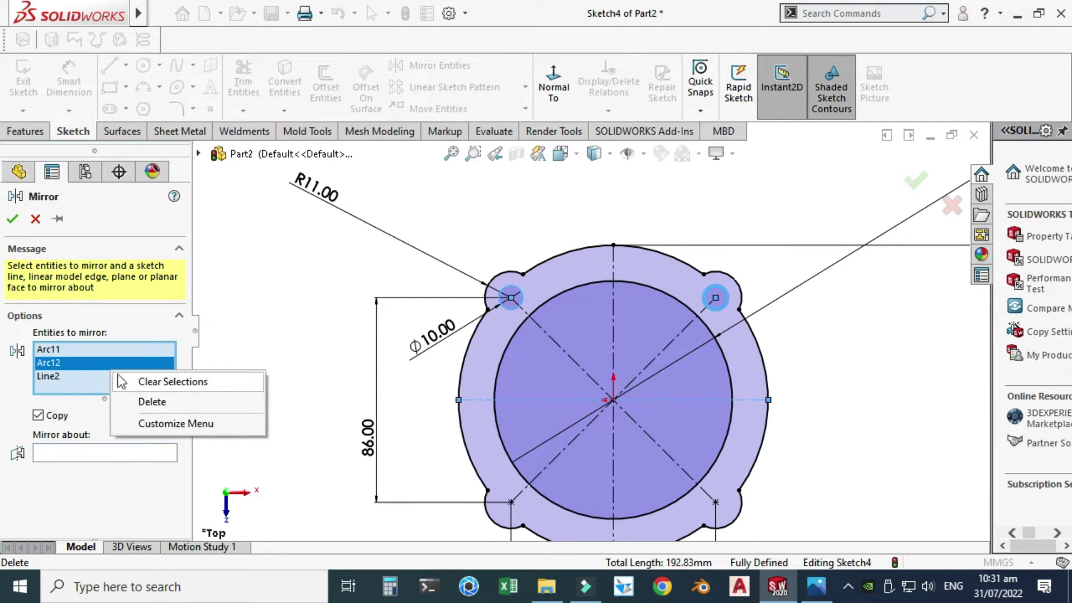
left_click(239, 337)
left_click(92, 378)
right_click(93, 379)
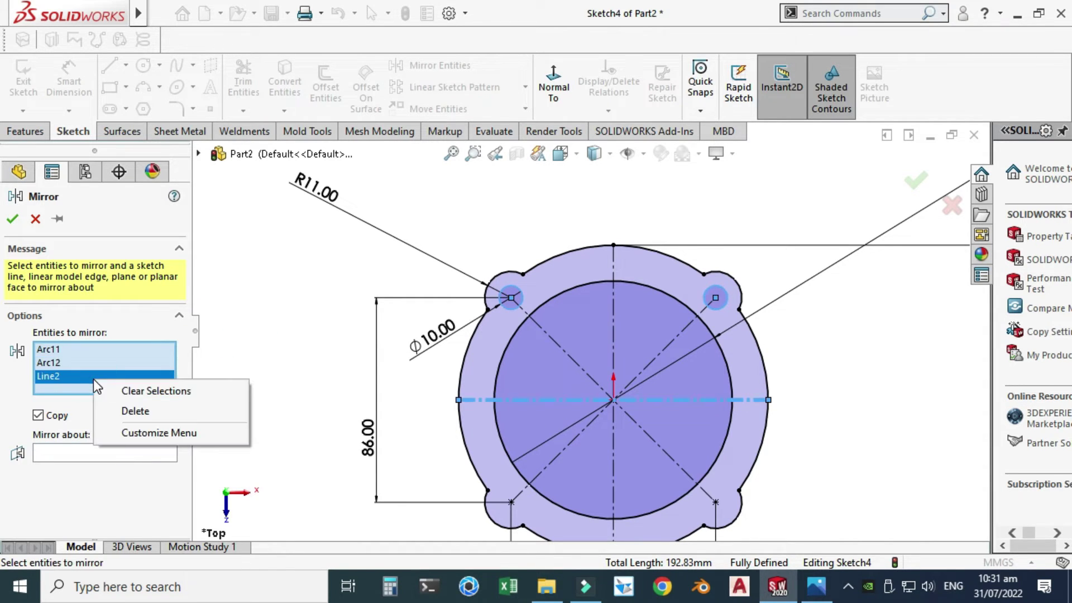
left_click(124, 412)
left_click(122, 441)
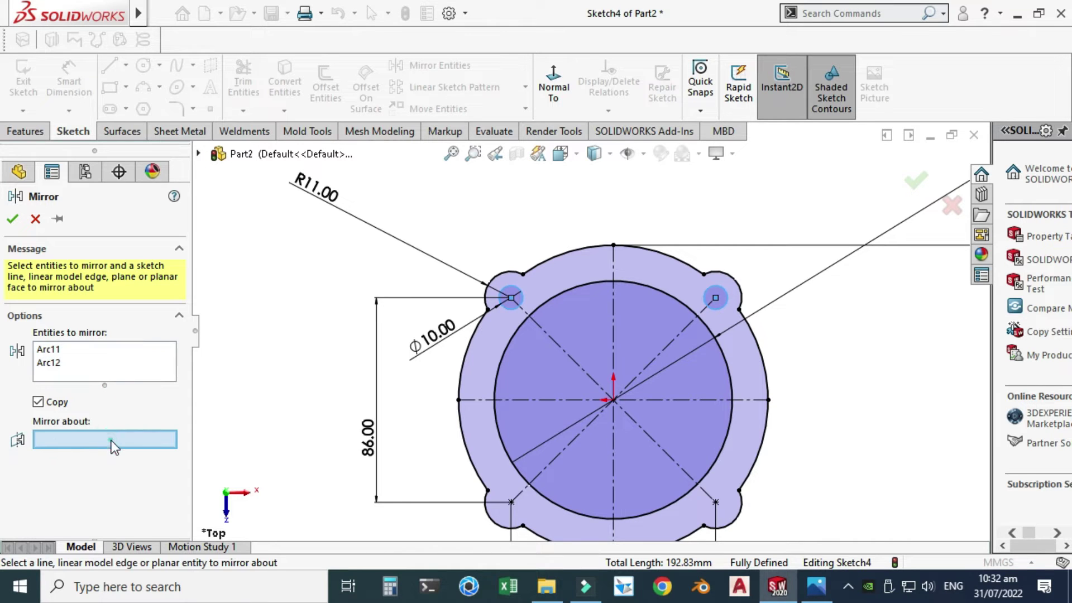
left_click(545, 400)
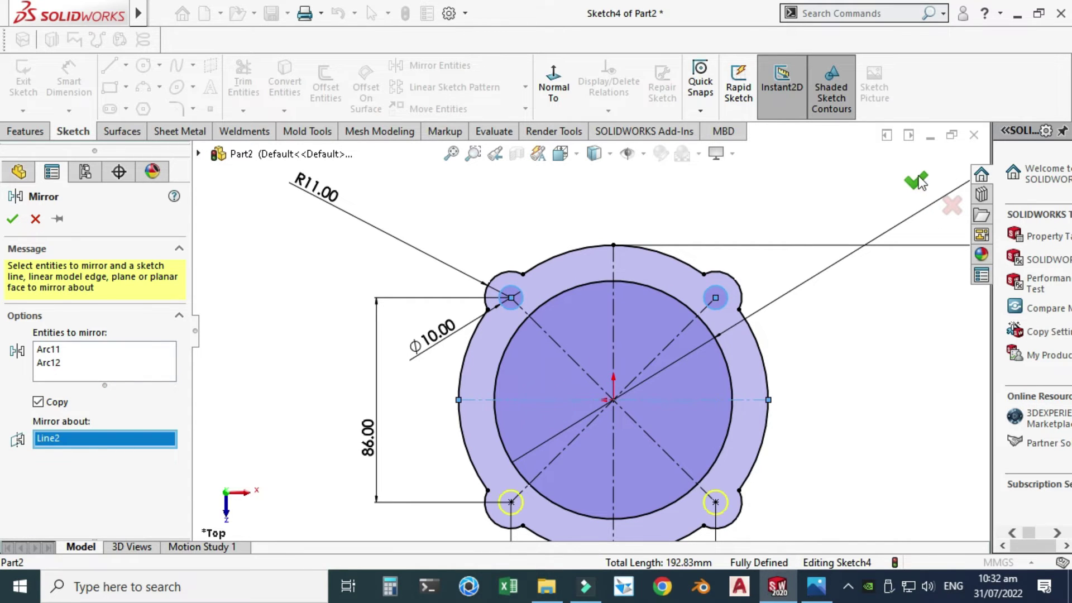
left_click(918, 182)
Orbit the sketch to an angled view and compare it against the reference drawing.
scroll(749, 209, "up", 2)
middle_click_drag(749, 227, 751, 245)
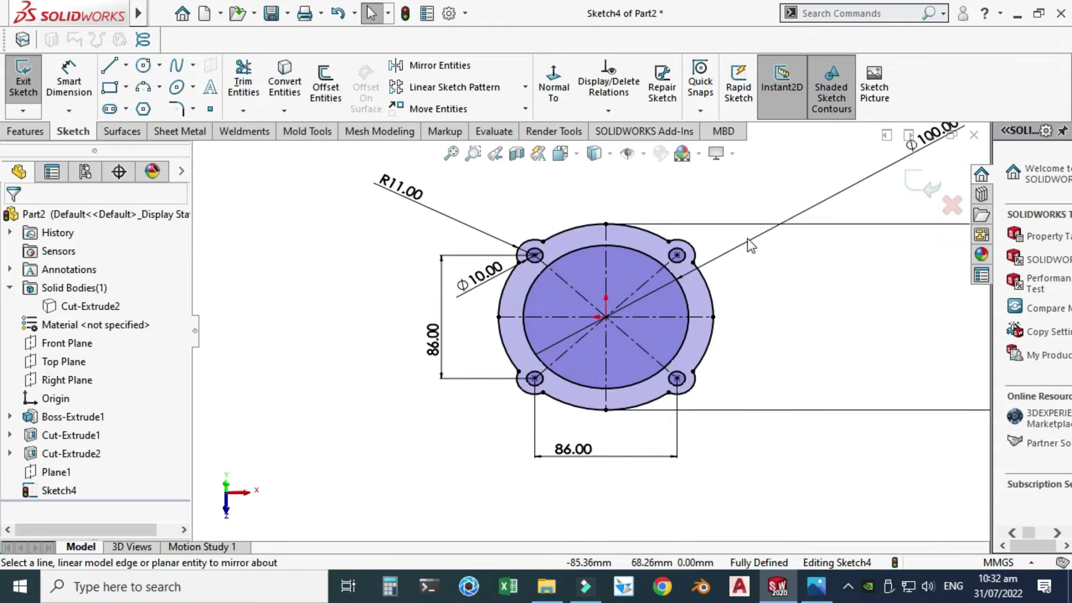
scroll(751, 246, "up", 3)
scroll(688, 240, "down", 2)
middle_click_drag(637, 310, 760, 502)
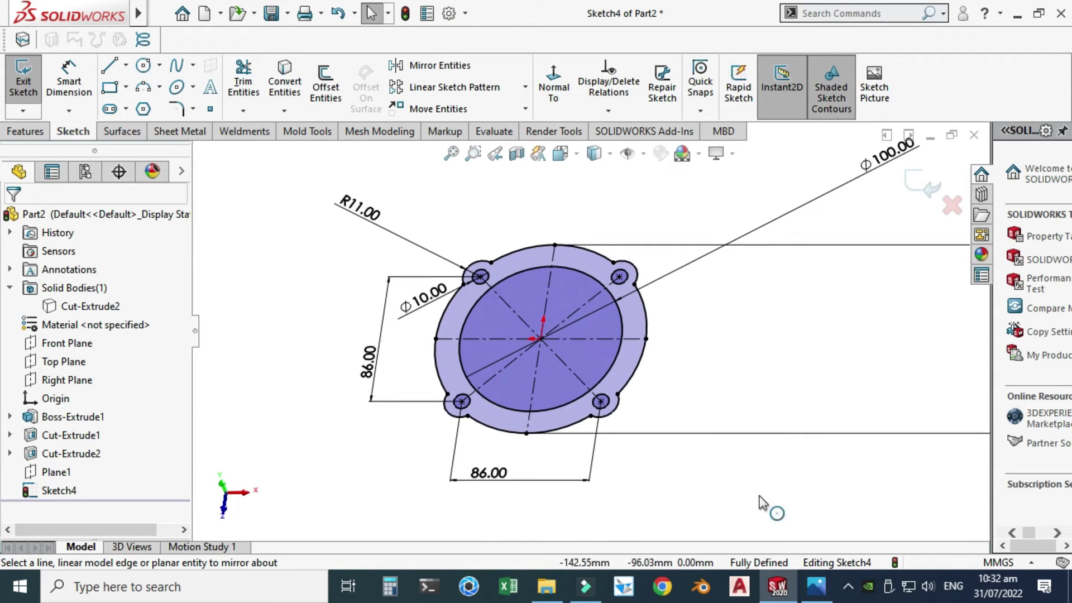
left_click(816, 586)
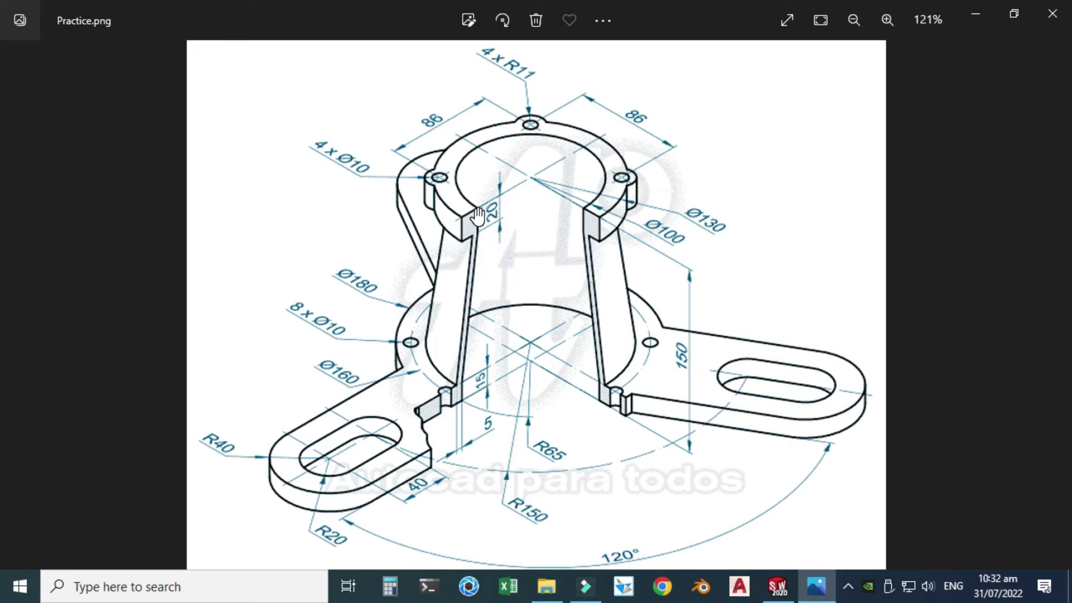
left_click(777, 587)
left_click(22, 132)
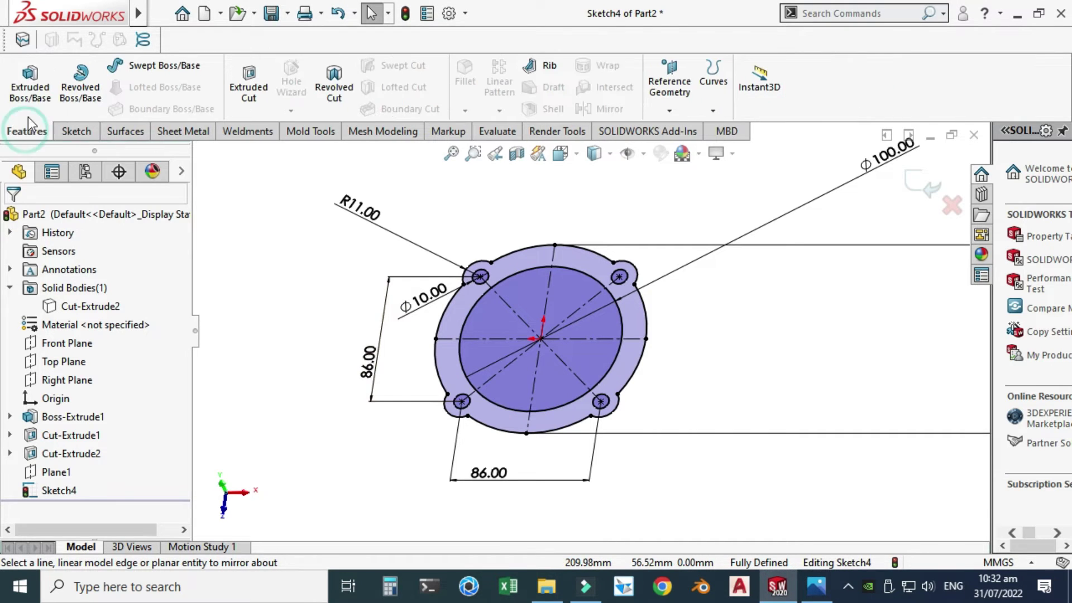
Extrude the lugged flange sketch 20 mm, correcting an initial 10 mm depth.
left_click(34, 90)
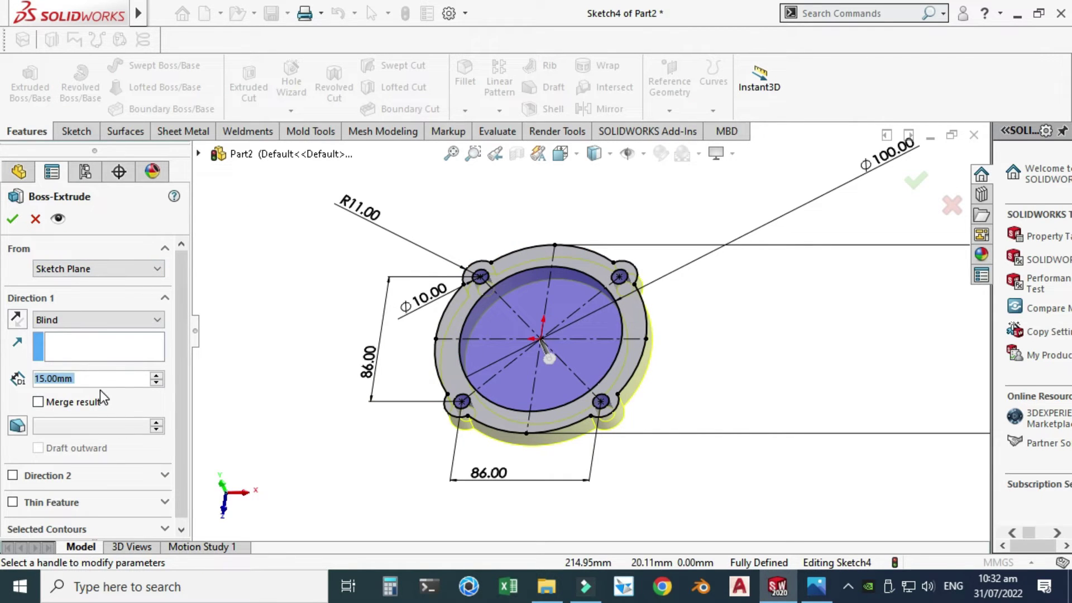
type("10")
key("Return")
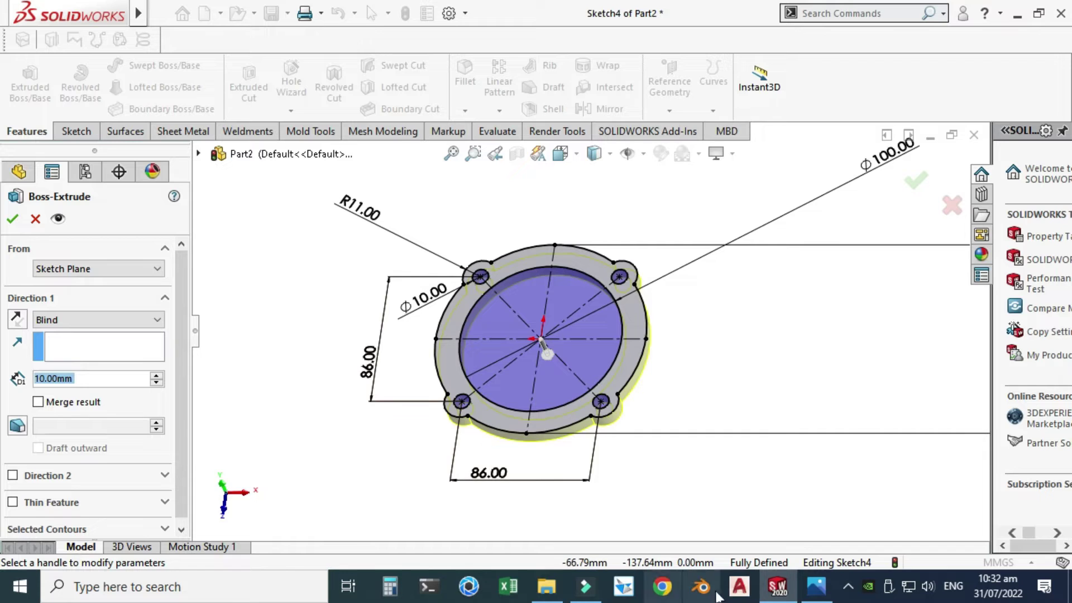
left_click(817, 587)
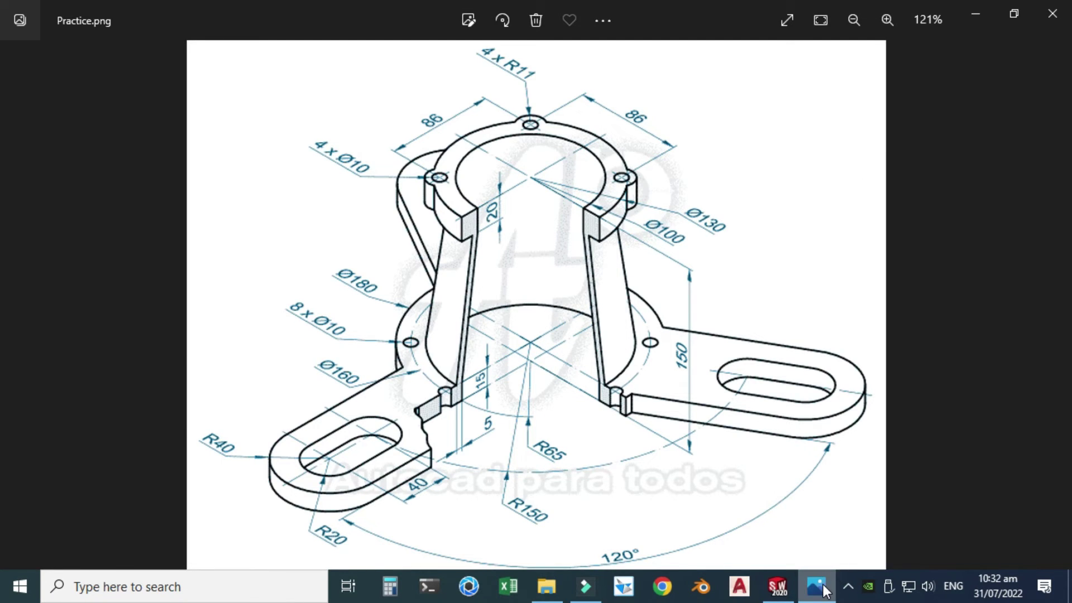
left_click(825, 590)
double_click(88, 378)
type("20")
key("Return")
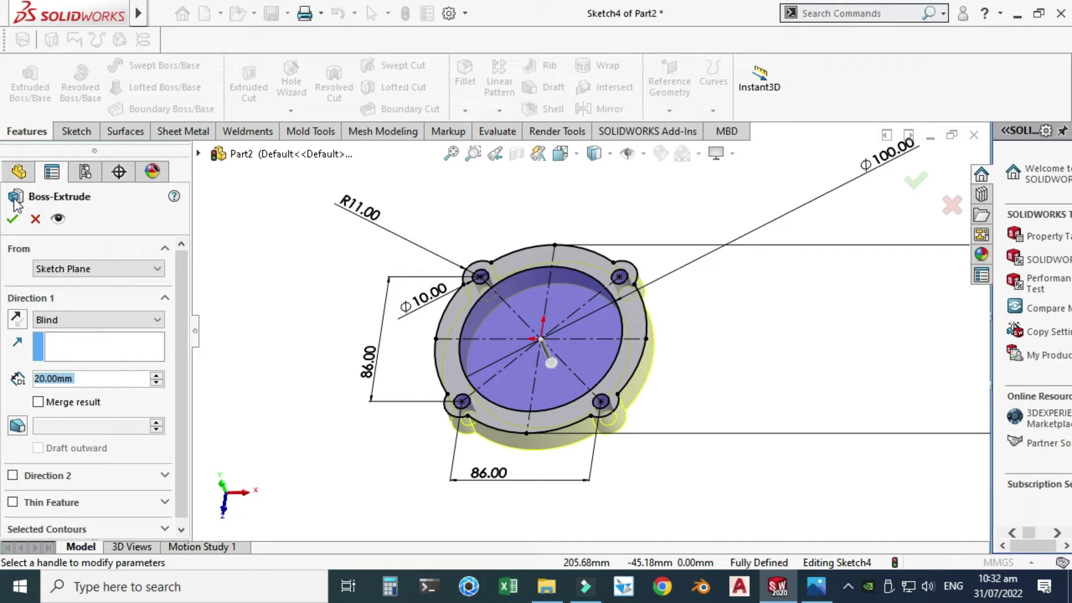
left_click(14, 219)
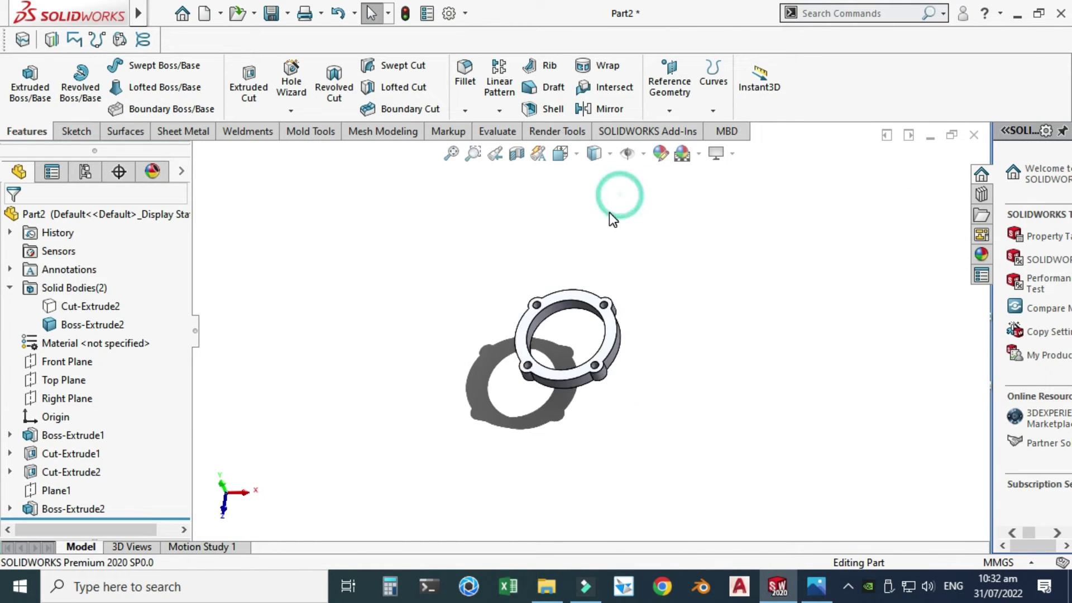
Show the hidden Cut-Extrude2 base body and fit the whole model in view.
scroll(623, 313, "down", 1)
scroll(630, 346, "up", 2)
scroll(597, 363, "down", 3)
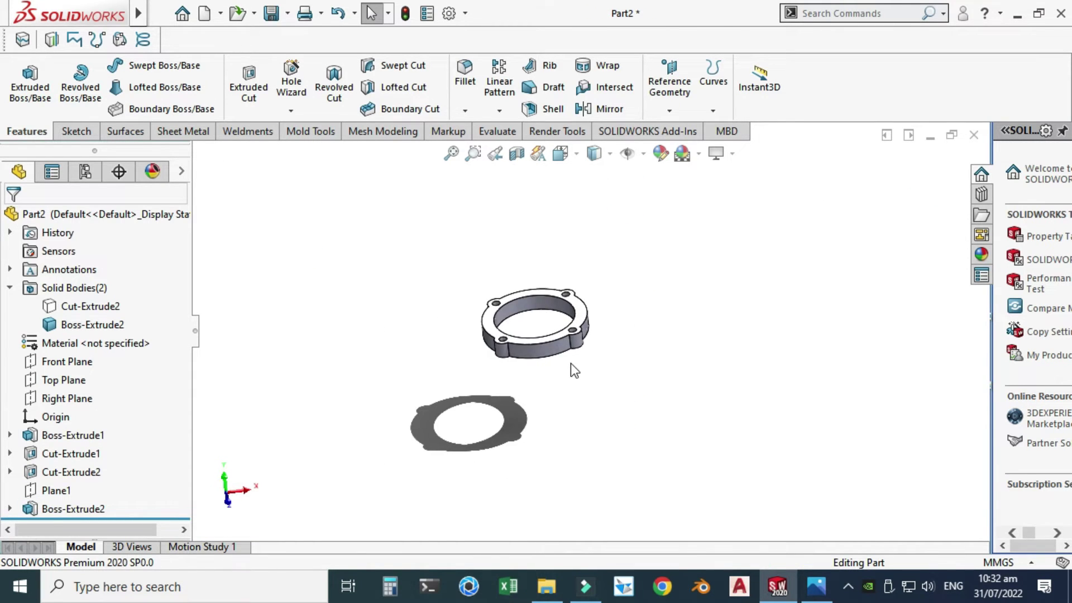
left_click(71, 313)
left_click(84, 299)
left_click(282, 304)
key("f")
Orbit toward a side-on view and bring up the Practice.png reference drawing.
middle_click_drag(453, 279, 601, 393)
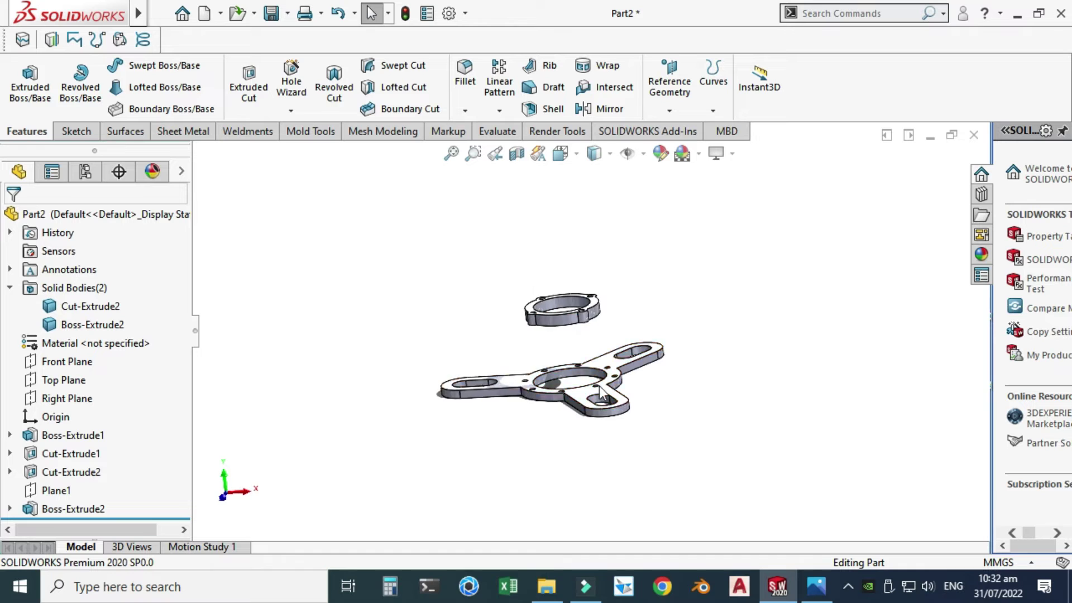
scroll(579, 411, "down", 3)
scroll(533, 268, "down", 3)
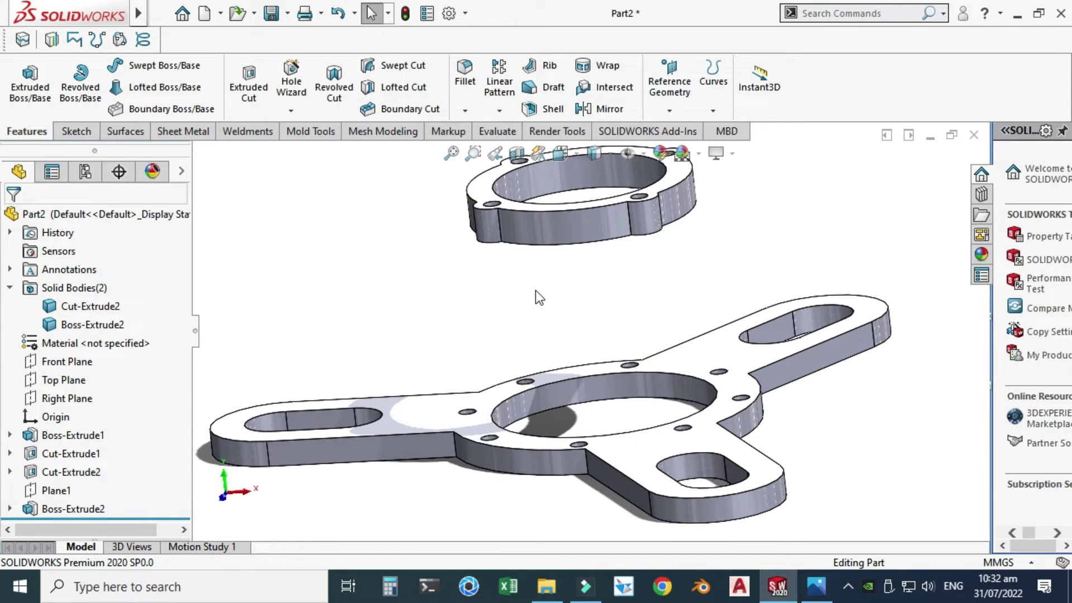
scroll(546, 239, "up", 3)
left_click(817, 586)
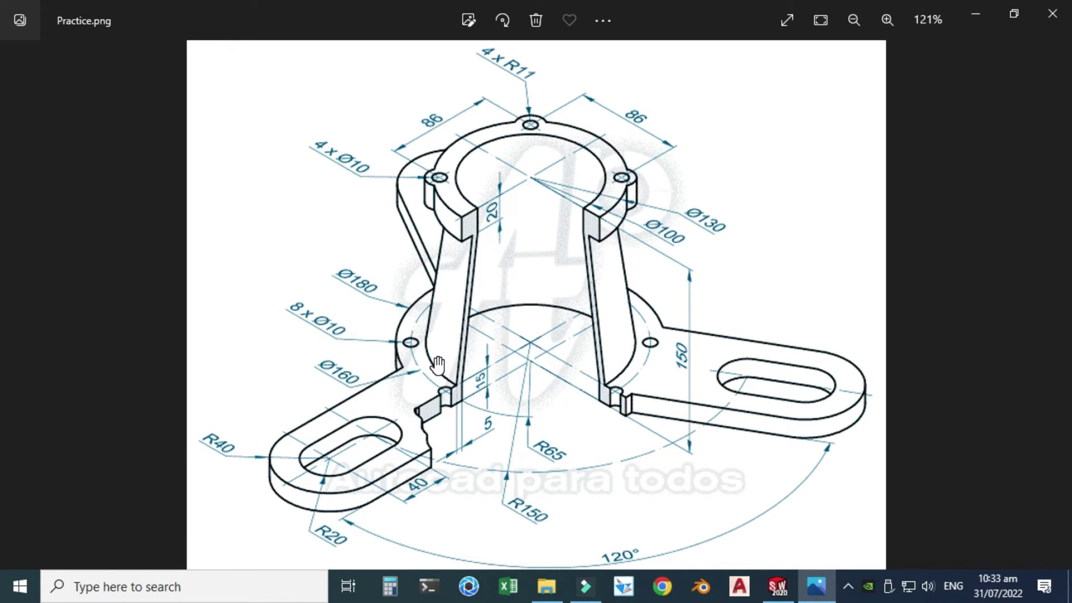
Zoom around the R65 hole in Practice.png to read the 15 and 5 mm details, then return to SOLIDWORKS.
scroll(446, 366, "down", 1)
scroll(391, 380, "up", 5)
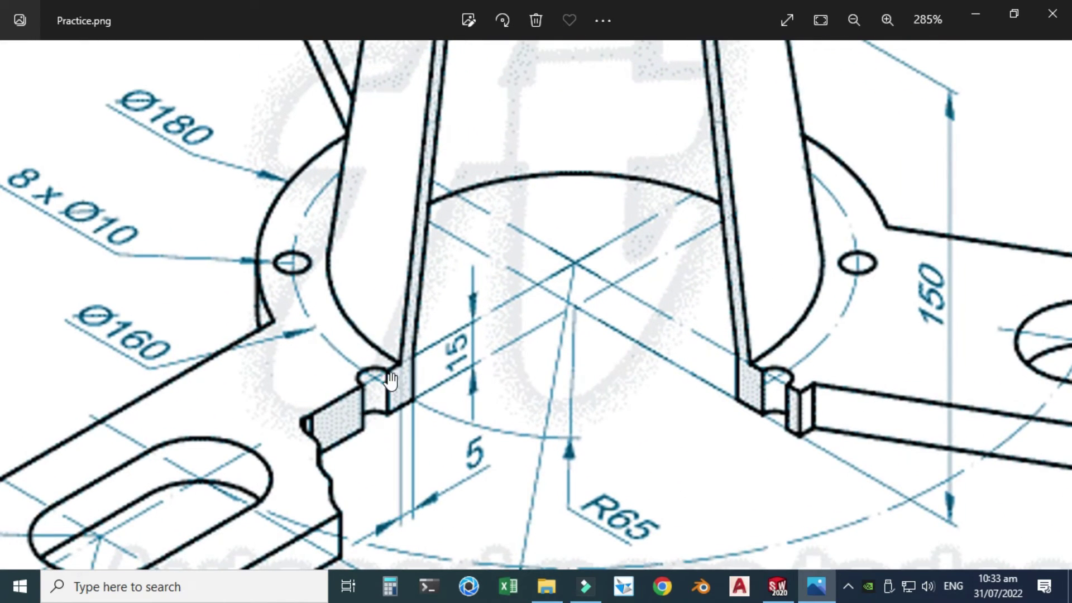
scroll(393, 380, "up", 2)
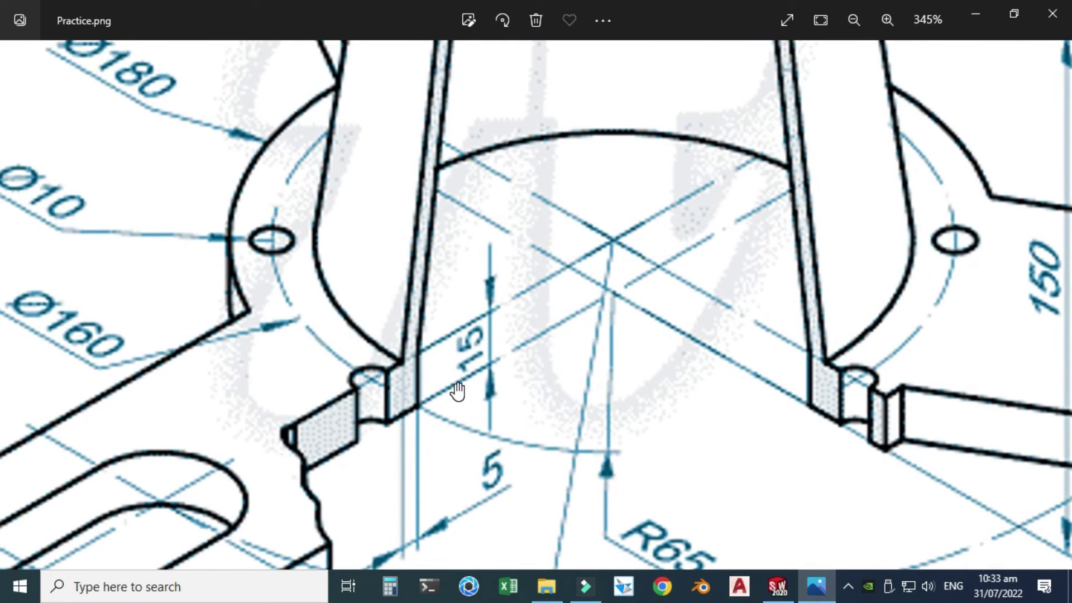
scroll(445, 429, "down", 1)
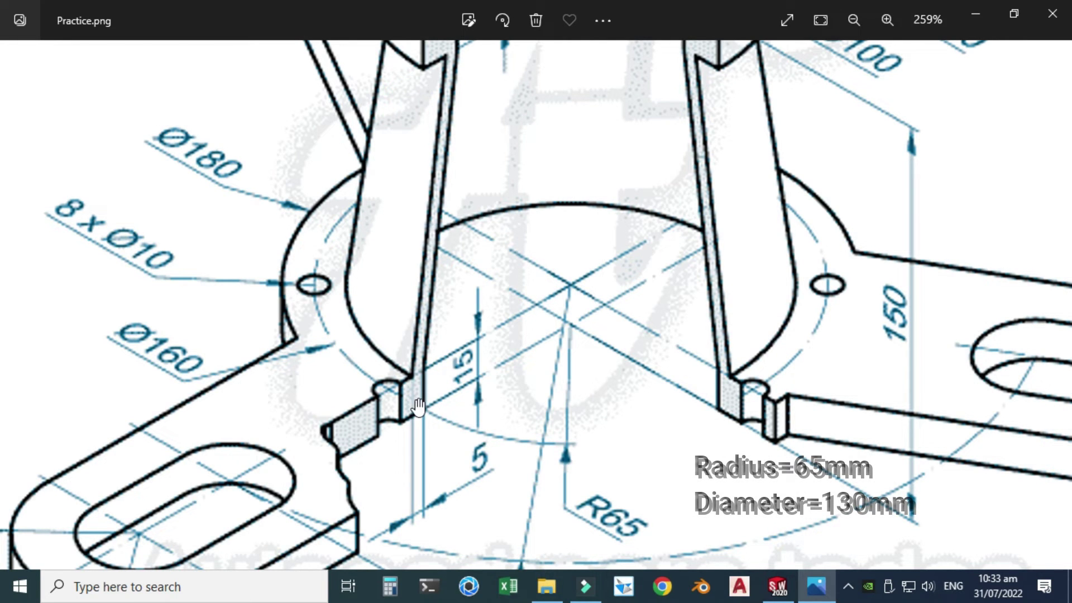
scroll(418, 406, "up", 2)
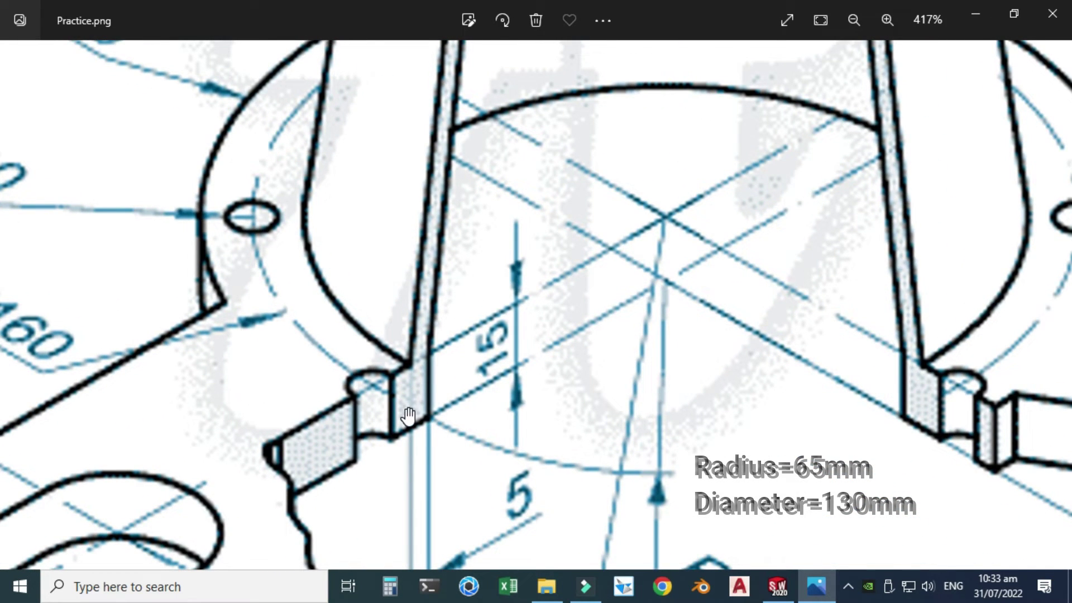
scroll(464, 420, "down", 3)
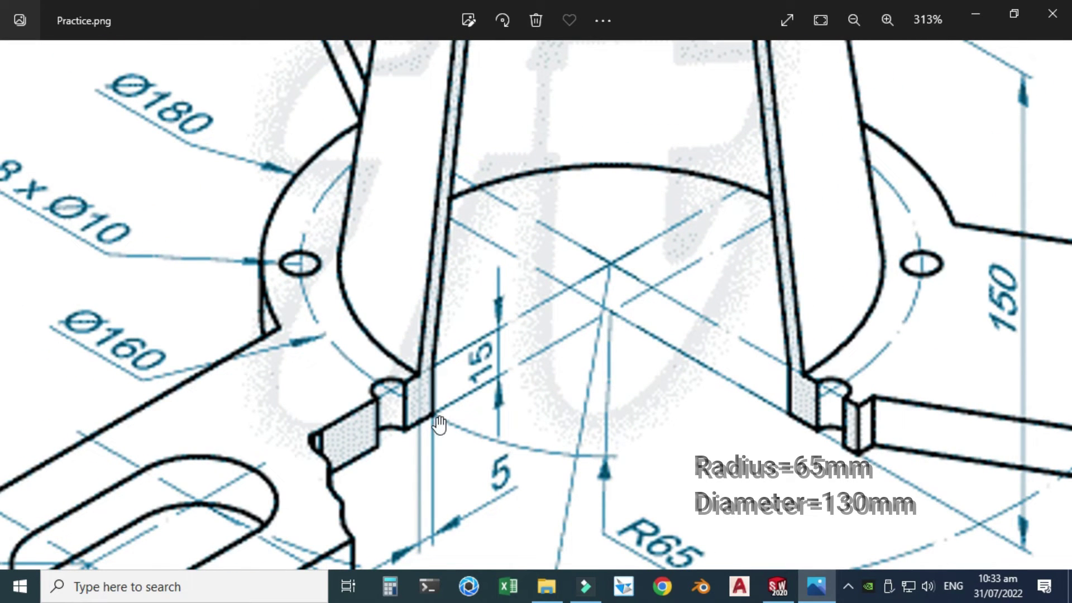
scroll(428, 441, "down", 1)
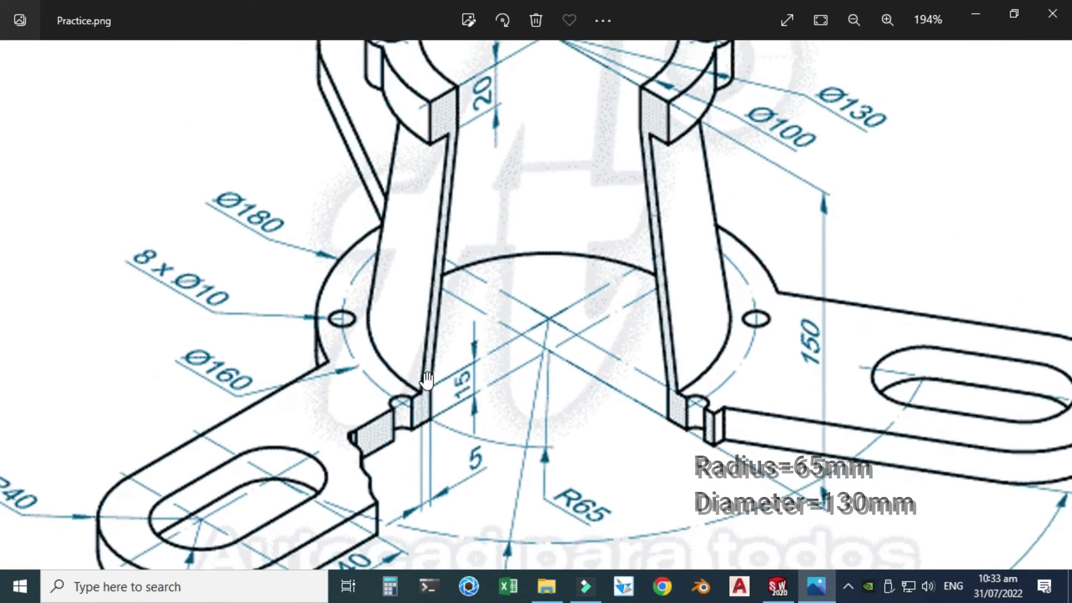
scroll(479, 148, "up", 4)
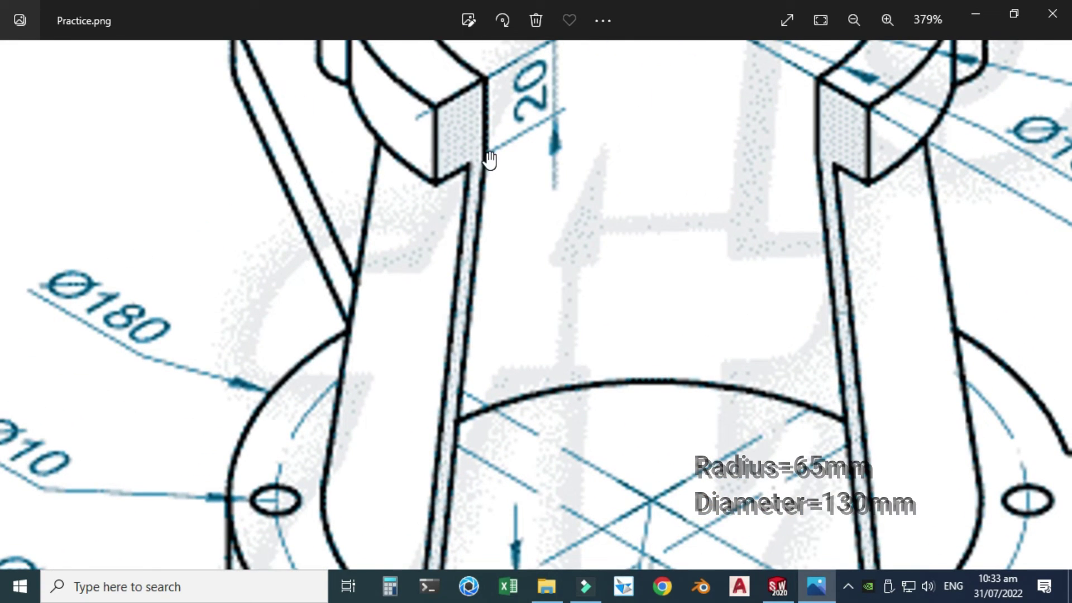
scroll(491, 161, "down", 2)
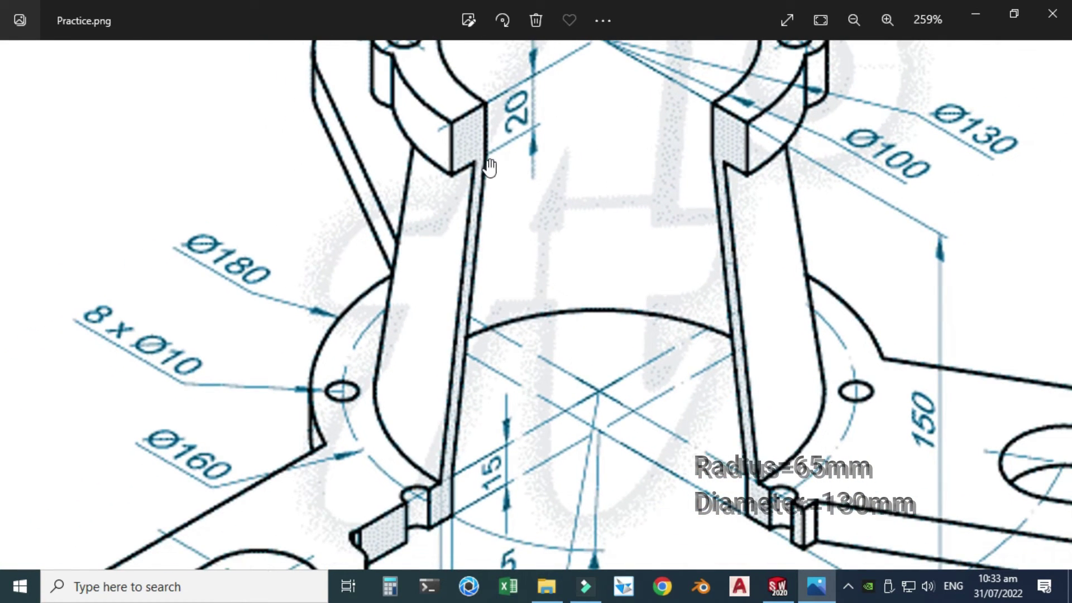
scroll(462, 167, "down", 2)
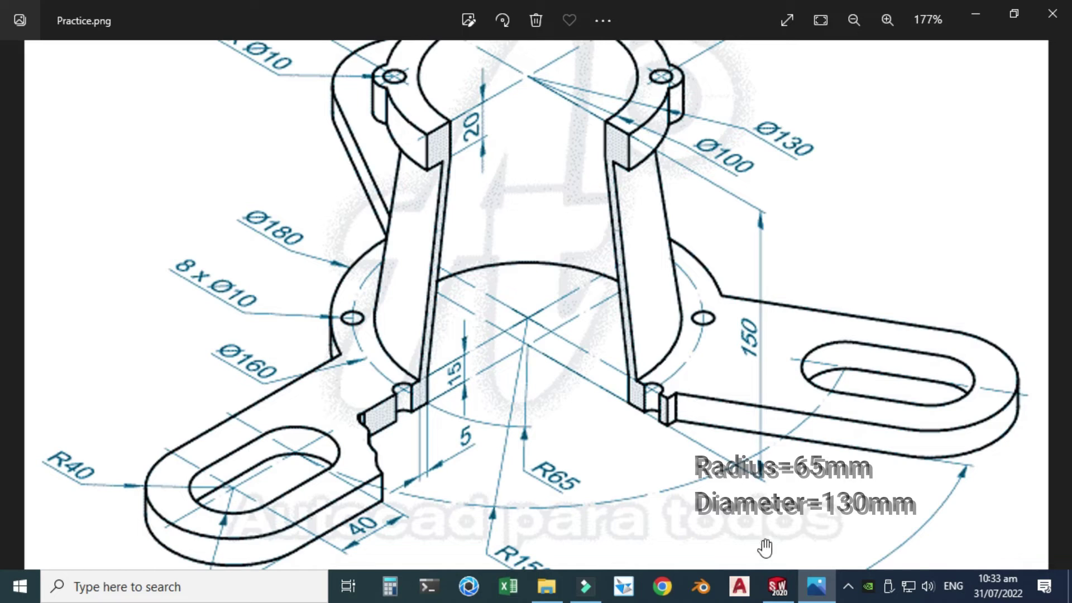
left_click(777, 586)
middle_click_drag(559, 313, 548, 288)
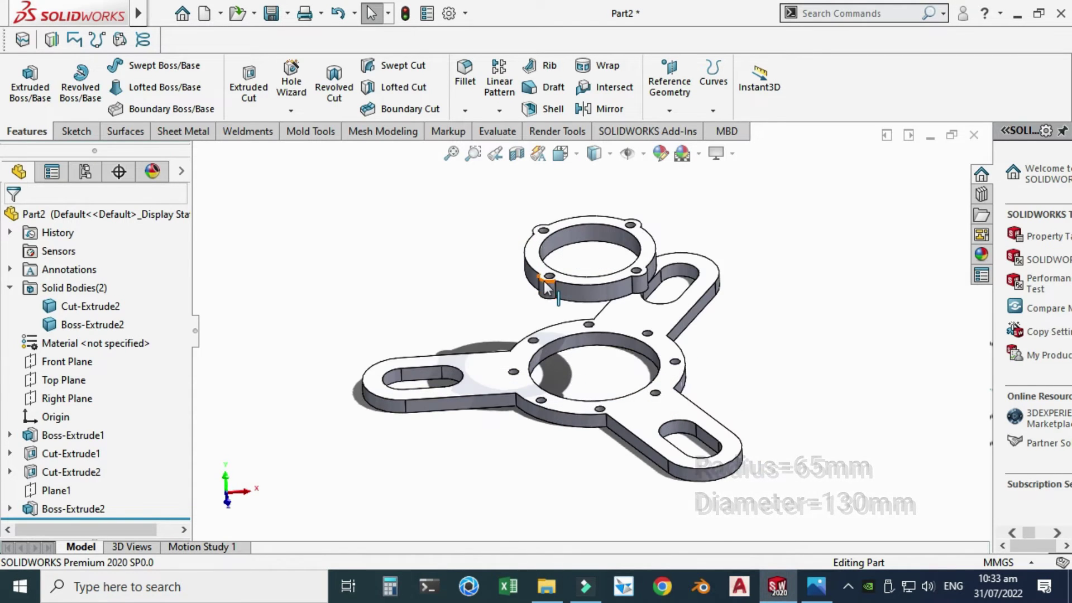
Sketch on the base plate's top face, converting the Ø130 mm hole edge and starting Offset Entities.
scroll(547, 296, "down", 2)
left_click(485, 420)
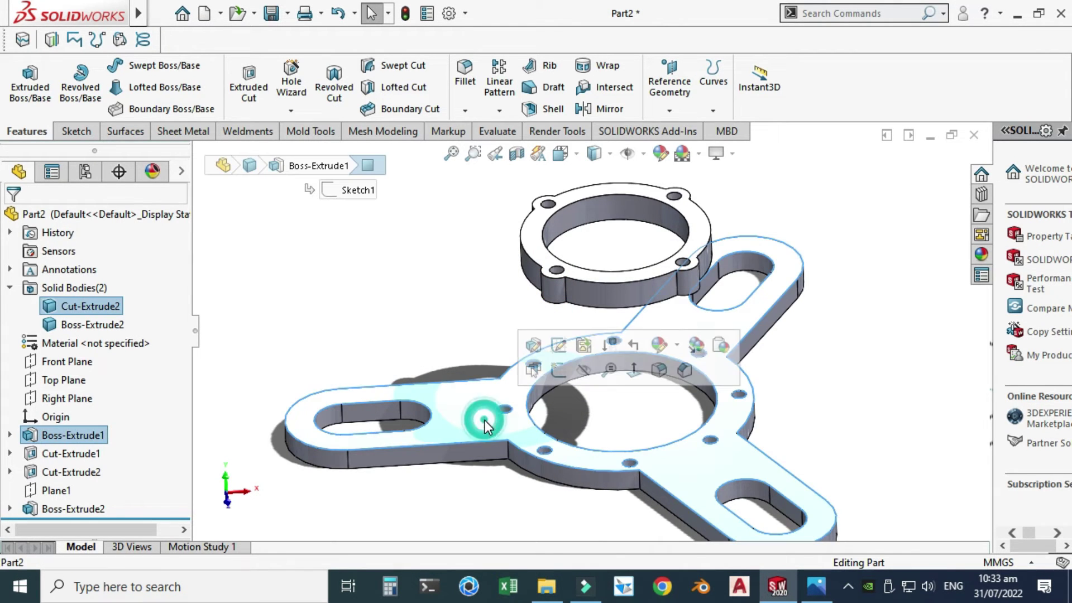
left_click(564, 375)
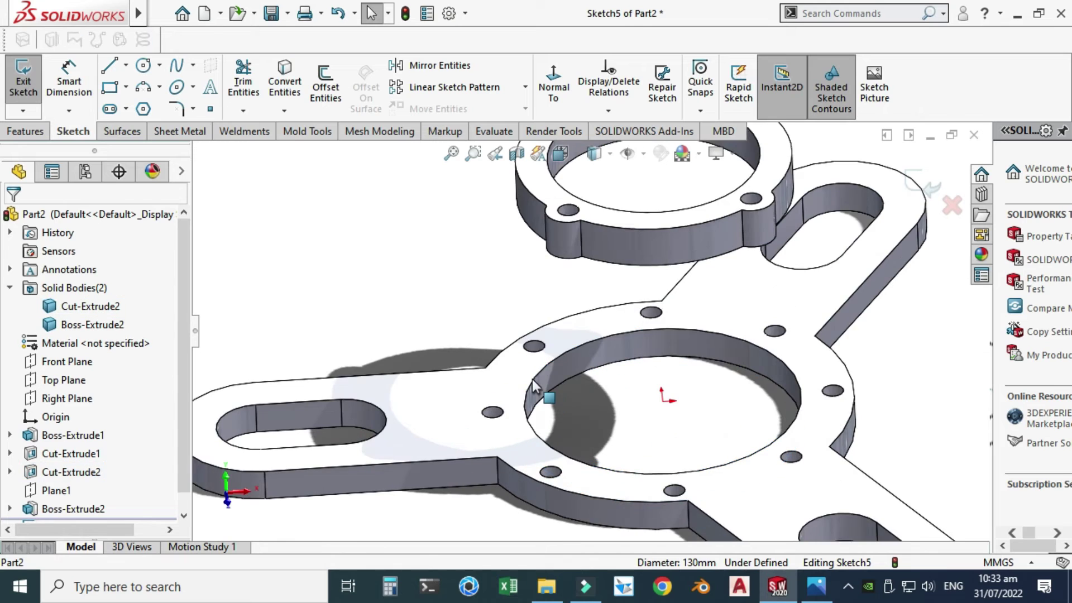
left_click(531, 383)
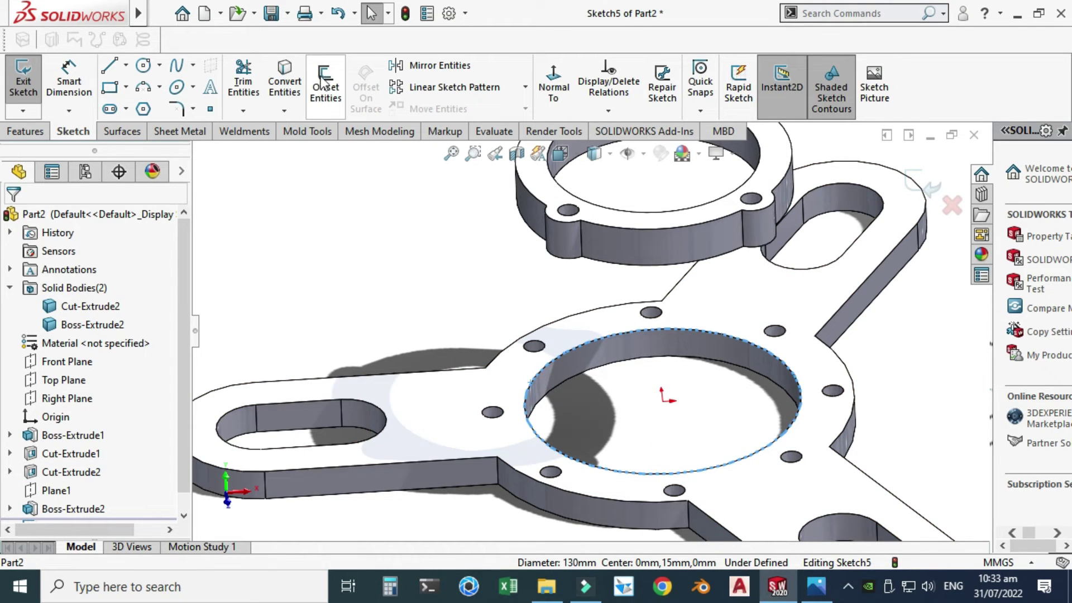
left_click(295, 85)
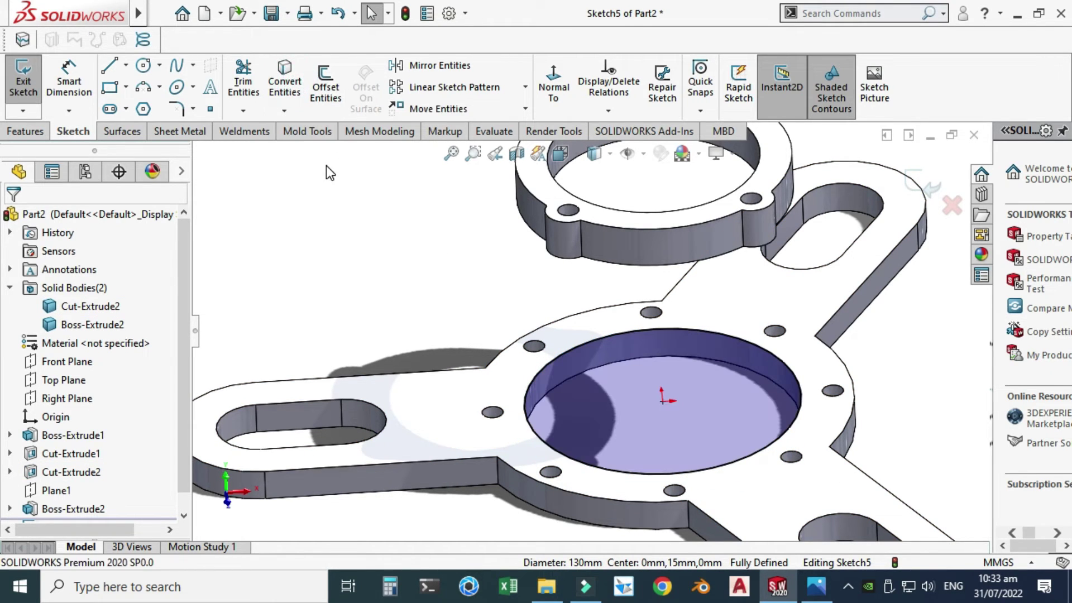
left_click(327, 87)
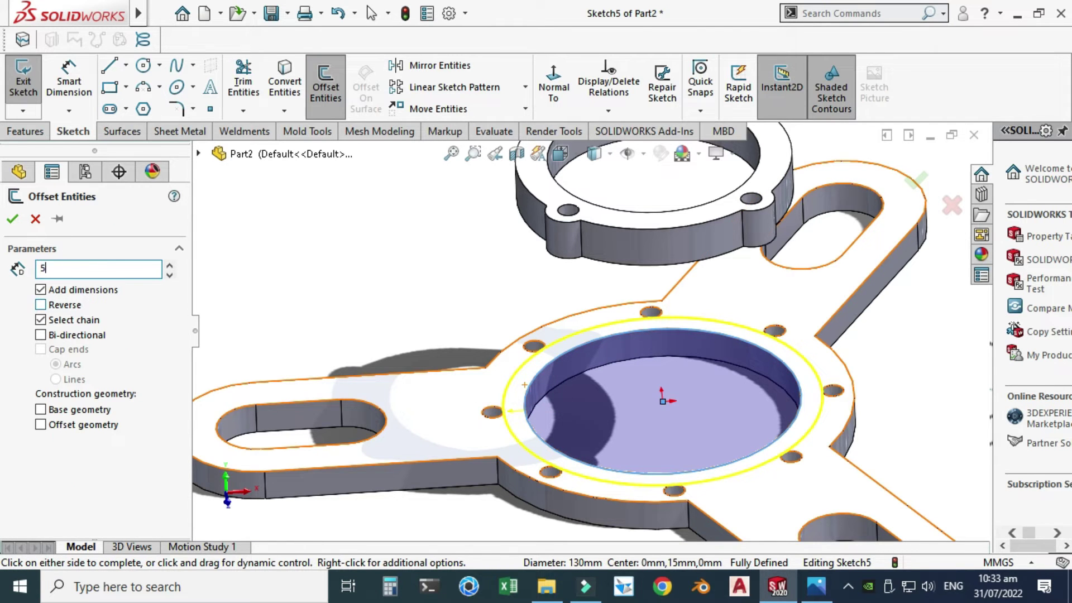
Check the reference drawing for the 5 mm offset, then resume the offset in SOLIDWORKS.
left_click(816, 586)
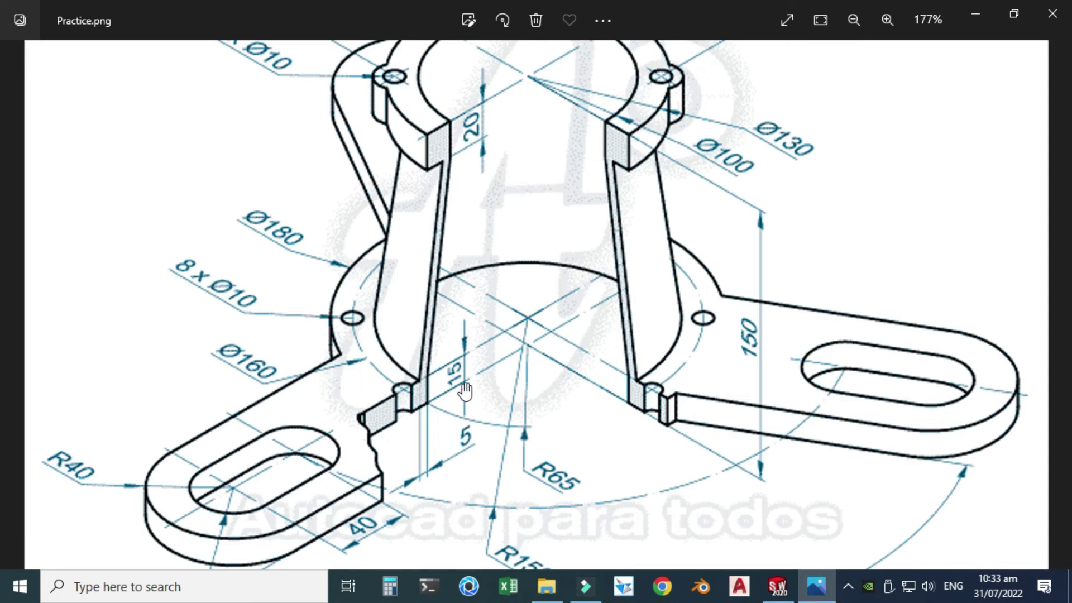
scroll(465, 390, "down", 2)
scroll(391, 388, "up", 5)
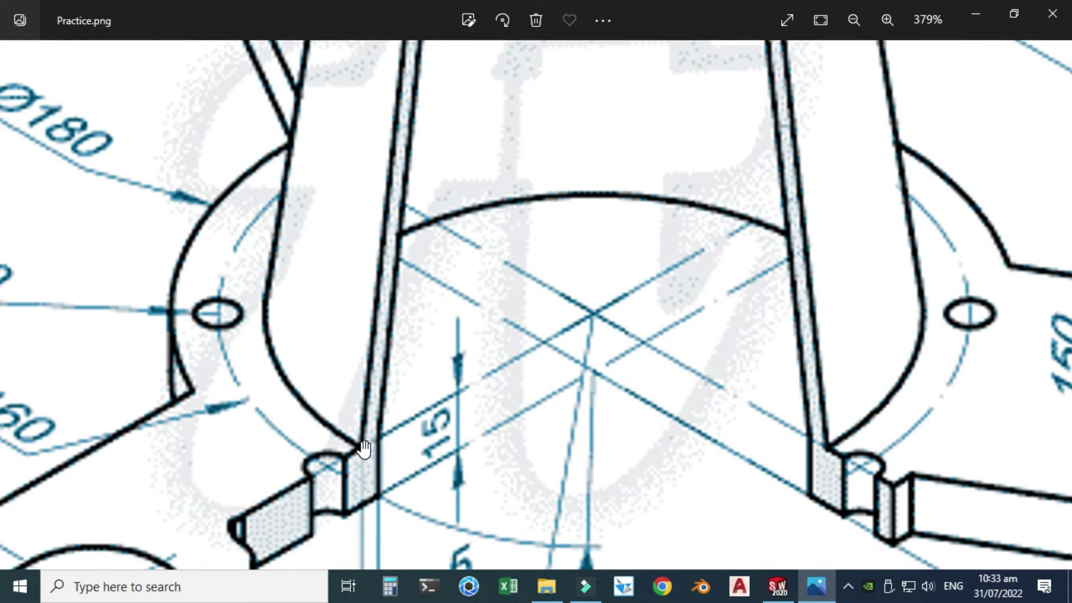
left_click(778, 587)
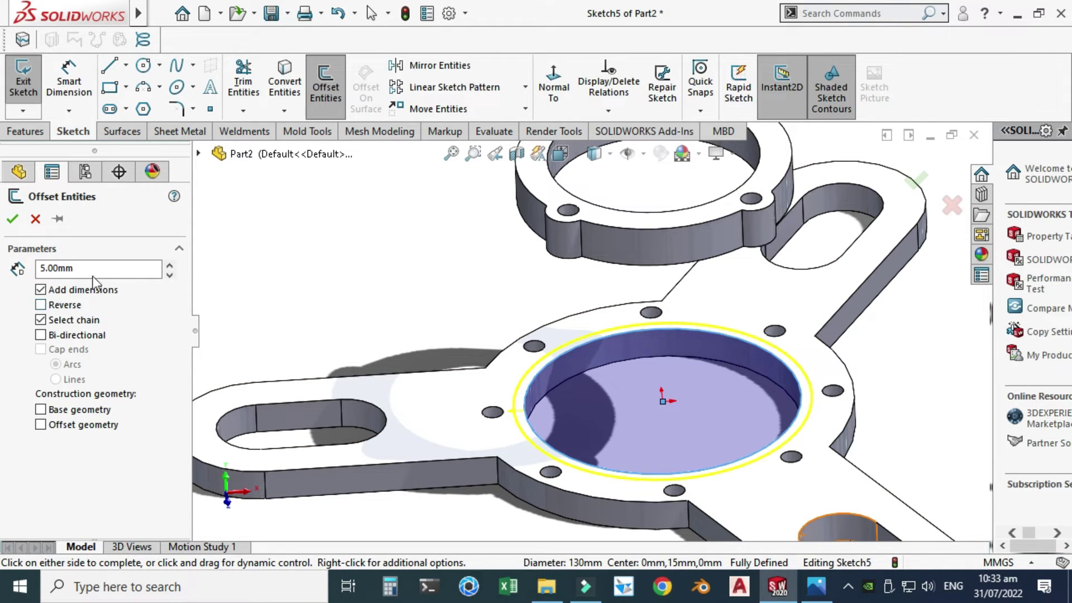
Accept the 5 mm outward offset of the Ø130 mm hole edge and exit Sketch5.
left_click(13, 221)
scroll(317, 242, "down", 2)
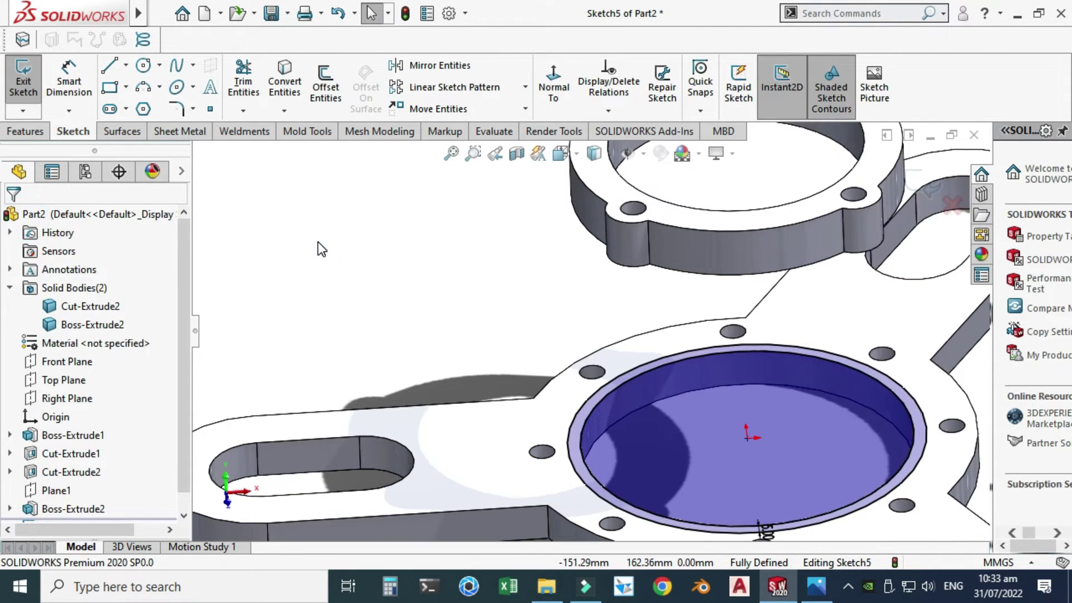
scroll(415, 268, "up", 3)
scroll(474, 307, "up", 2)
scroll(507, 327, "down", 3)
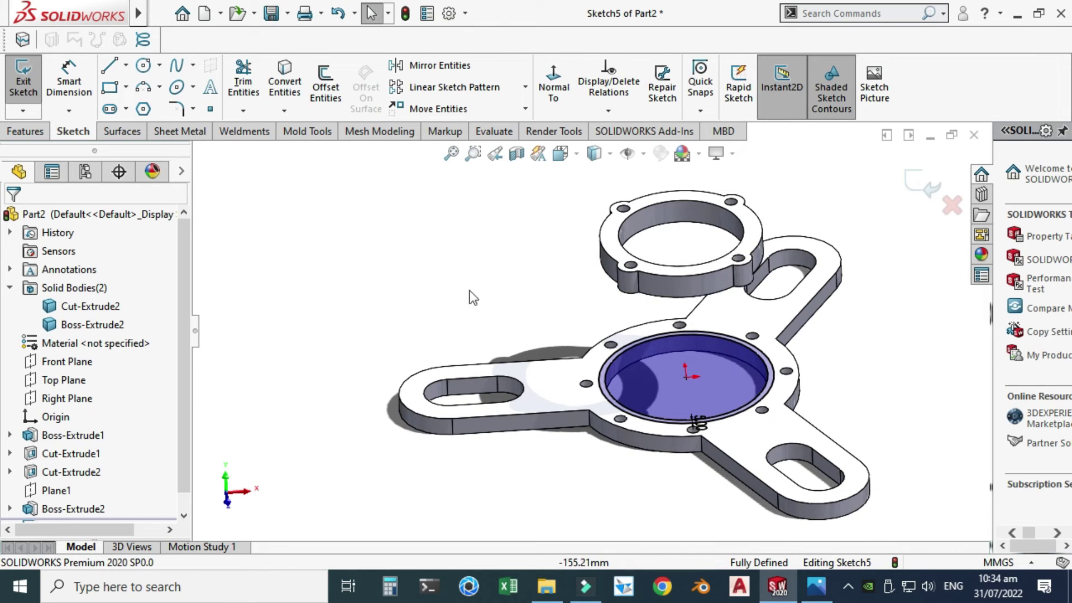
left_click(917, 181)
mouse_move(648, 291)
middle_mouse_down()
mouse_move(648, 239)
mouse_move(580, 285)
middle_mouse_up()
scroll(581, 285, "down", 3)
Sketch on the flange ring's top face, converting its inner edge and offsetting it 5 mm.
left_click(575, 282)
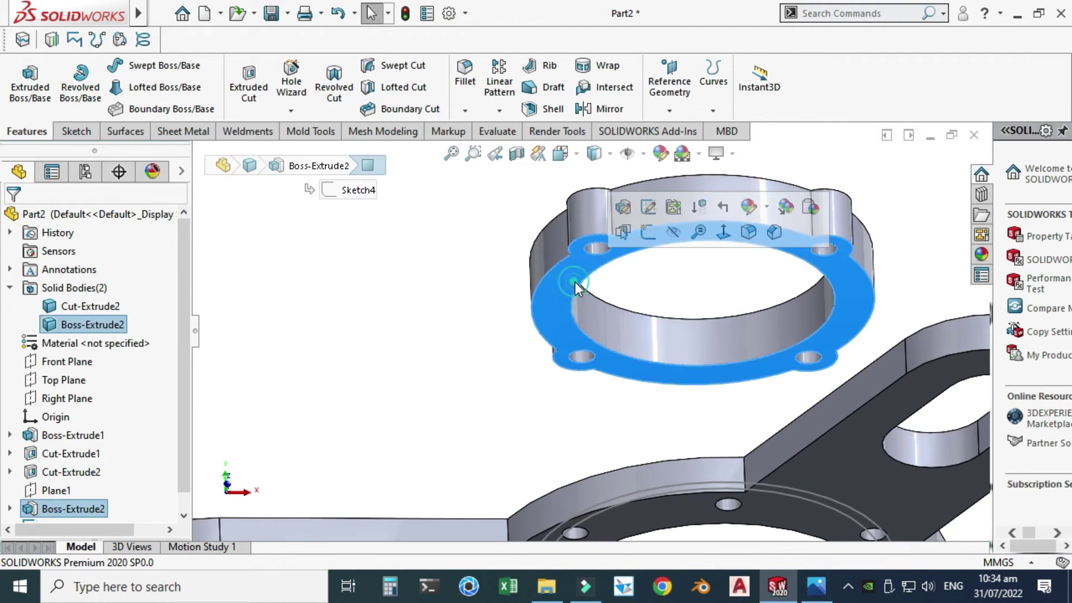
left_click(648, 232)
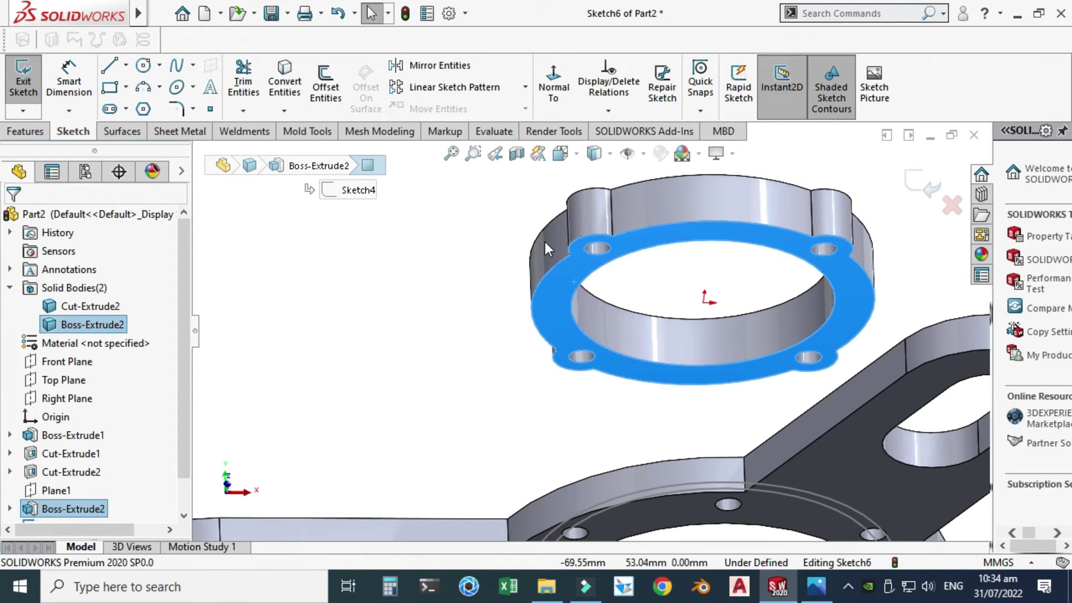
left_click(580, 284)
left_click(285, 83)
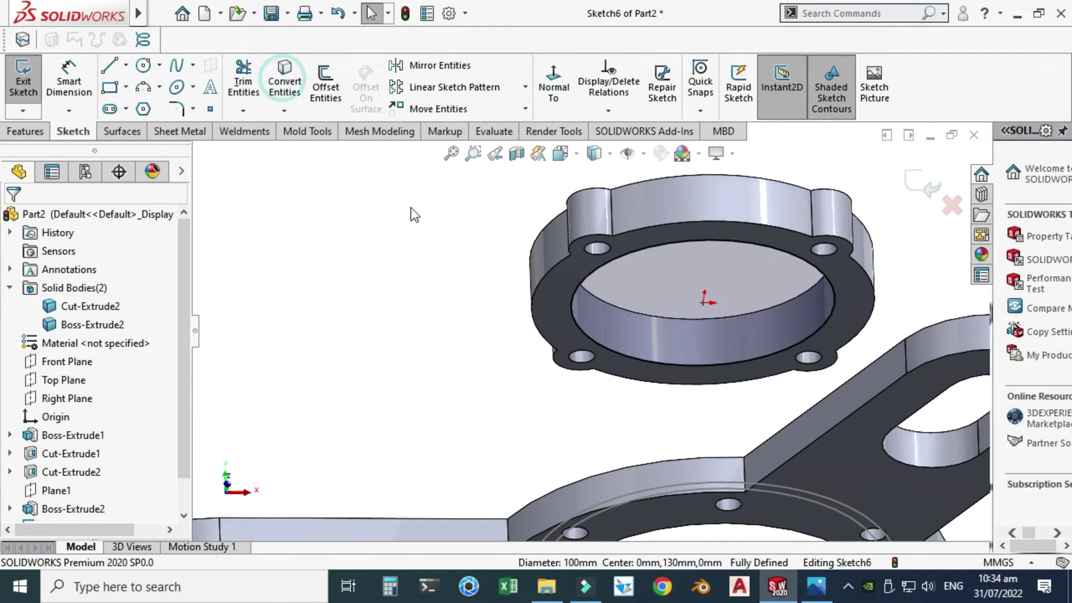
left_click(330, 89)
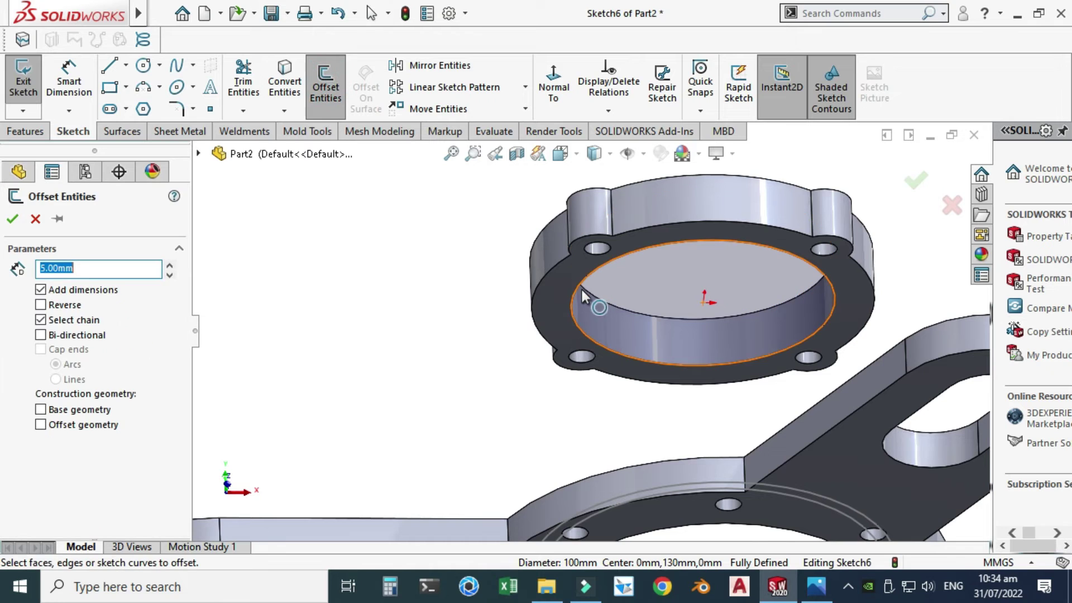
left_click(586, 294)
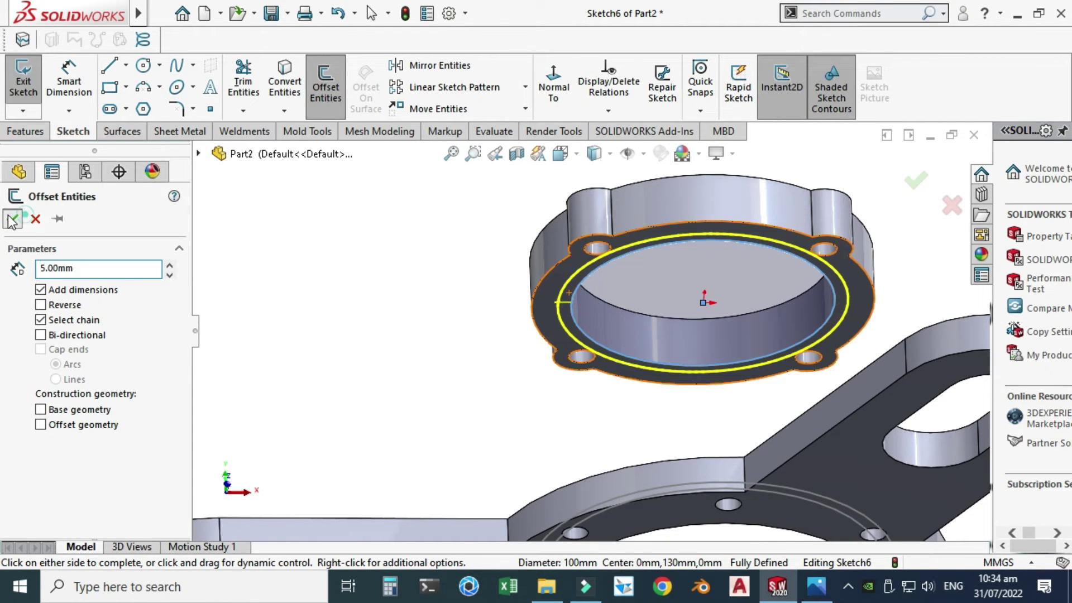
left_click(13, 219)
Orbit to review the whole part, then close the ring sketch Sketch6.
scroll(360, 323, "up", 5)
middle_click_drag(360, 323, 518, 390)
scroll(518, 389, "down", 4)
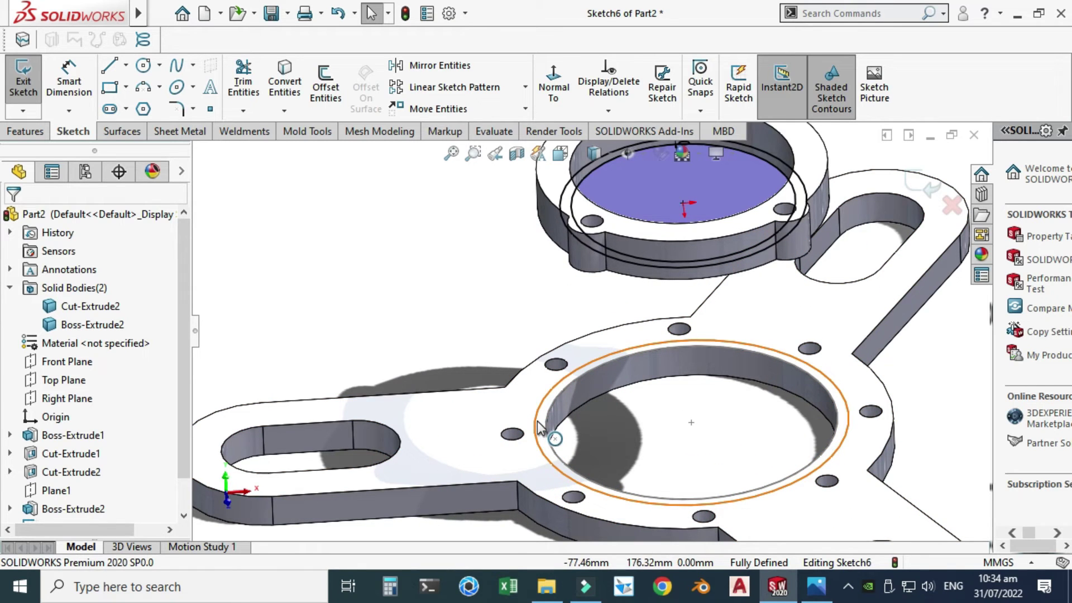
middle_click_drag(537, 421, 567, 194)
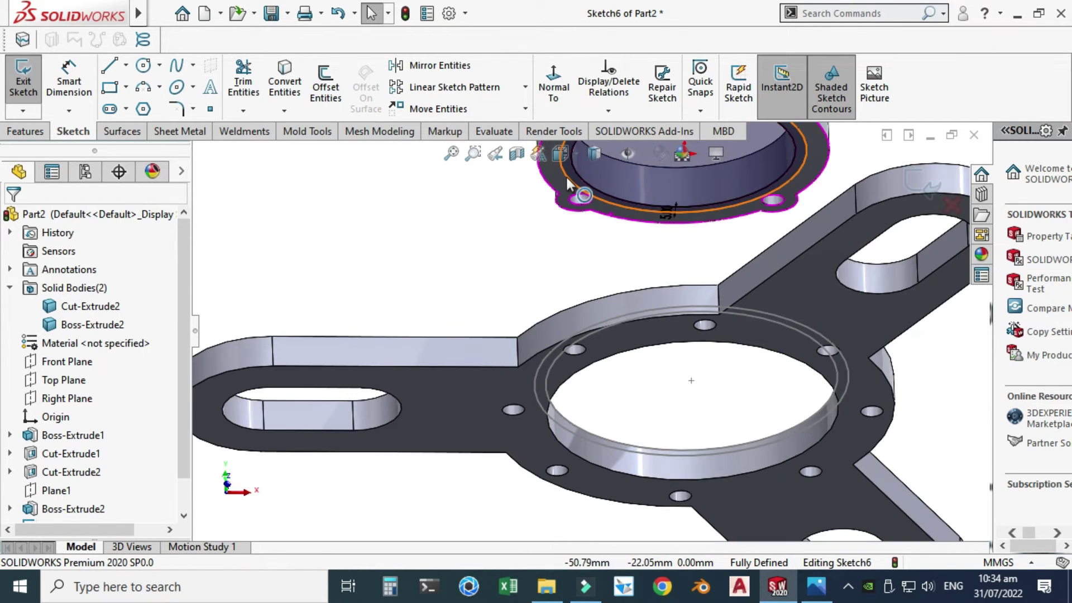
scroll(554, 267, "up", 5)
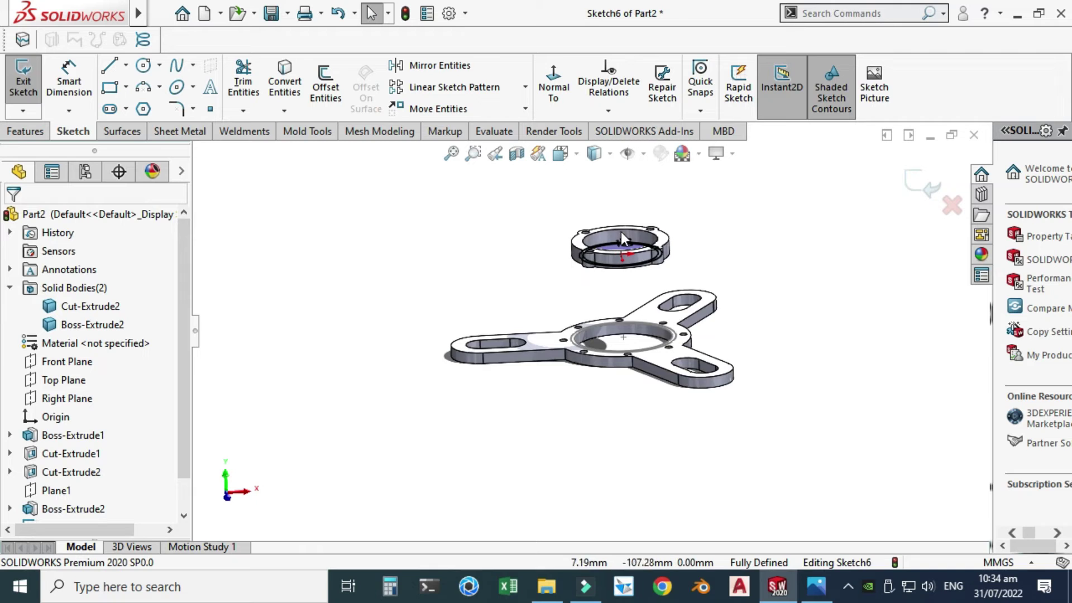
scroll(614, 246, "down", 3)
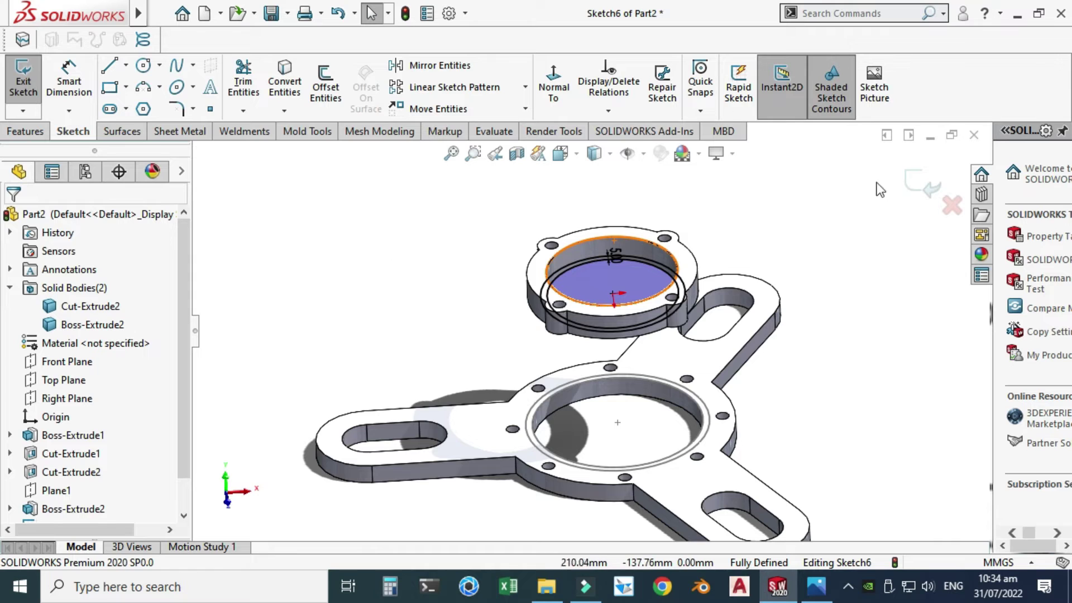
left_click(921, 182)
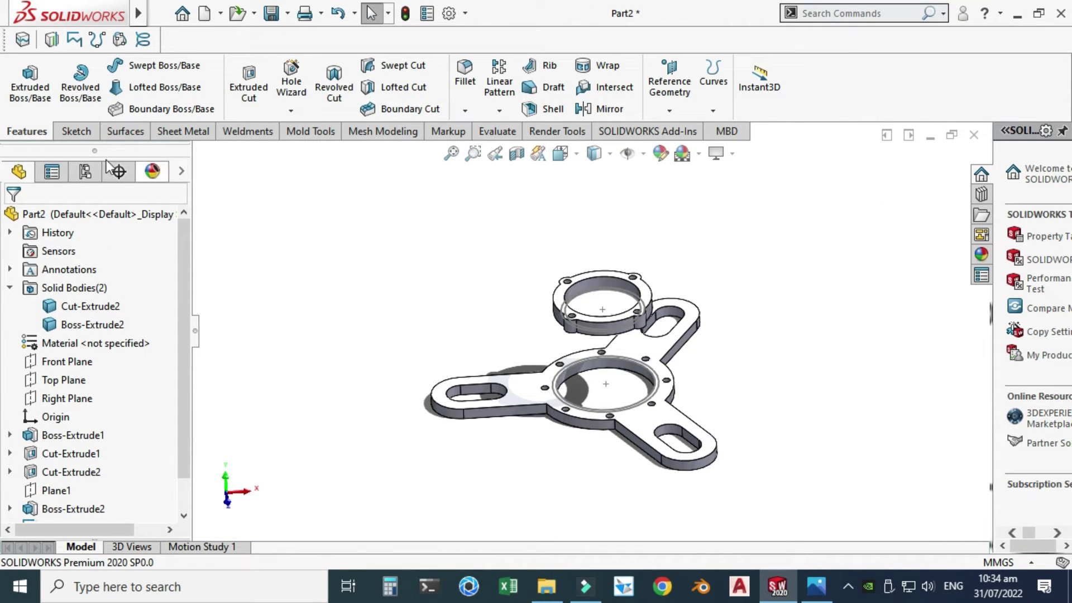
Start a loft using the base's central opening edge and the flange ring's lower edge as profiles.
left_click(162, 87)
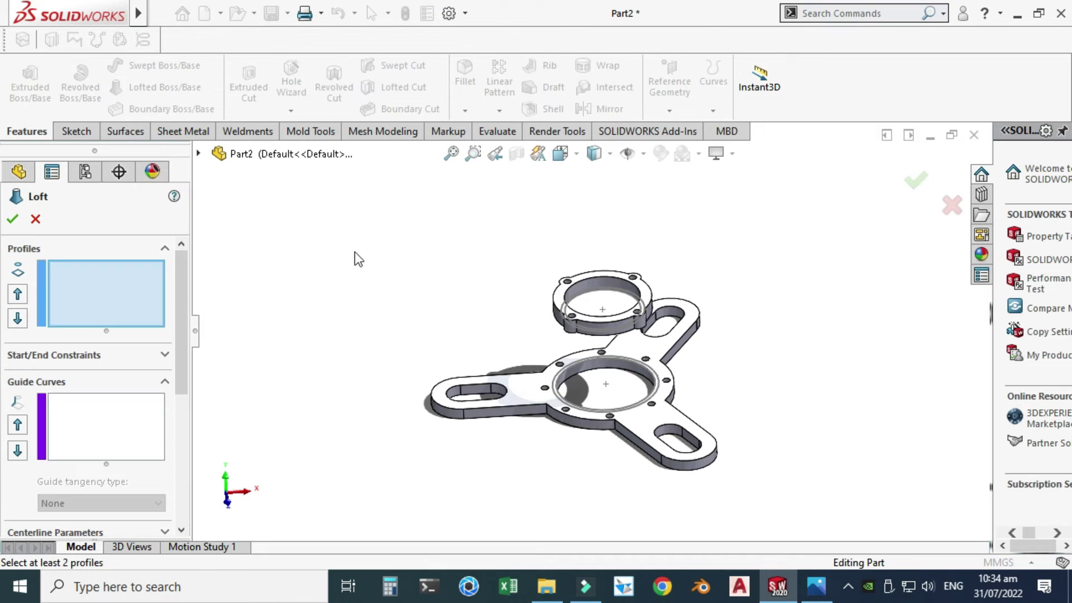
middle_click_drag(361, 280, 421, 323)
scroll(484, 352, "down", 5)
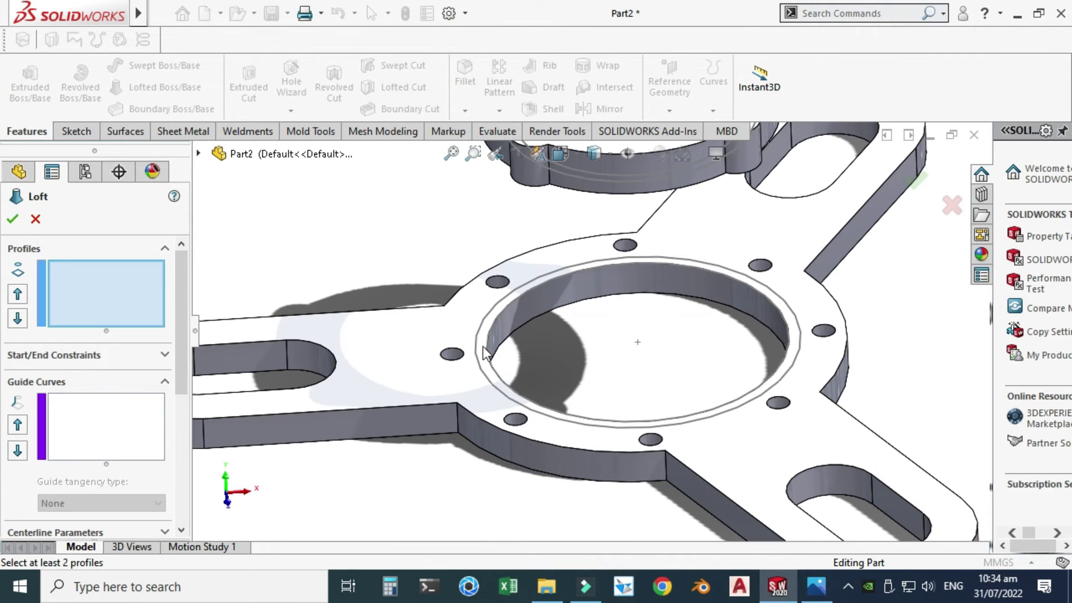
left_click(479, 353)
scroll(589, 331, "up", 2)
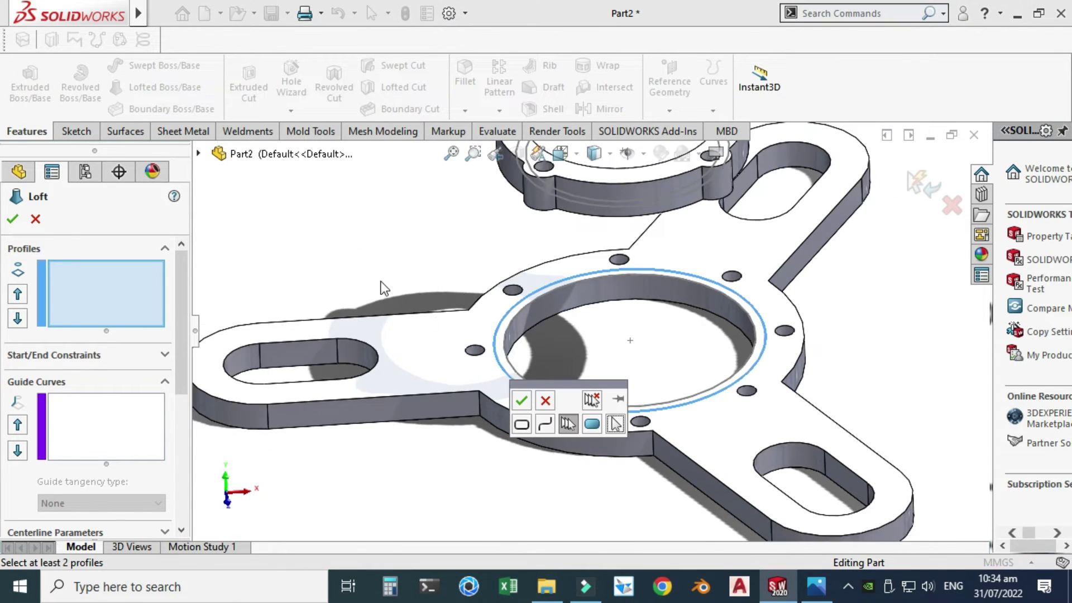
left_click(523, 401)
scroll(412, 268, "up", 2)
middle_click_drag(411, 268, 564, 205)
scroll(565, 206, "down", 3)
left_click(551, 249)
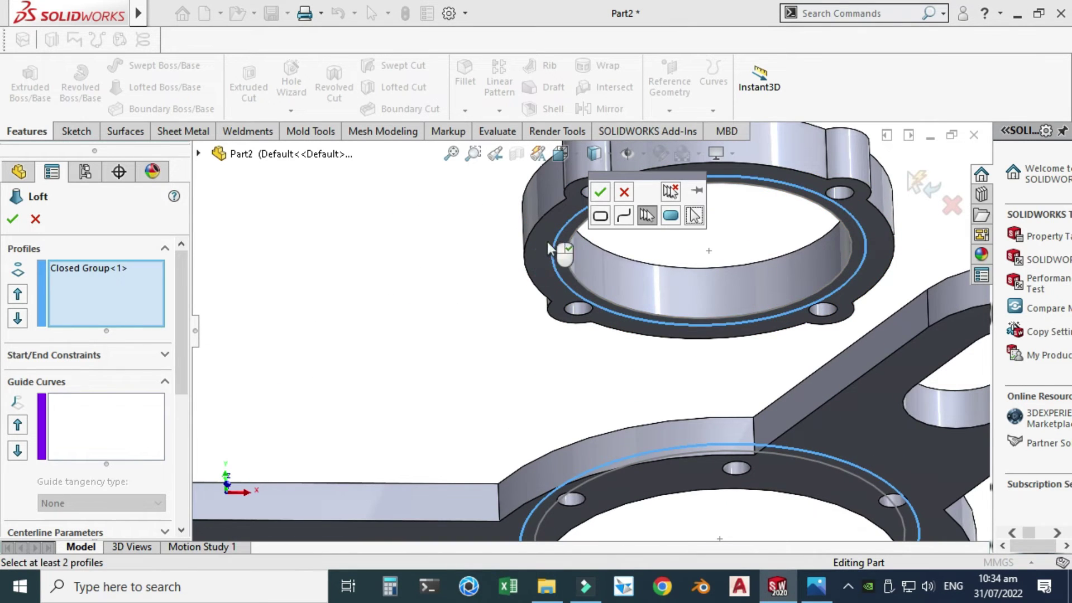
left_click(600, 193)
Align the loft connectors in Front view to remove twist and accept Loft1.
scroll(444, 247, "up", 5)
middle_click_drag(450, 255, 514, 198)
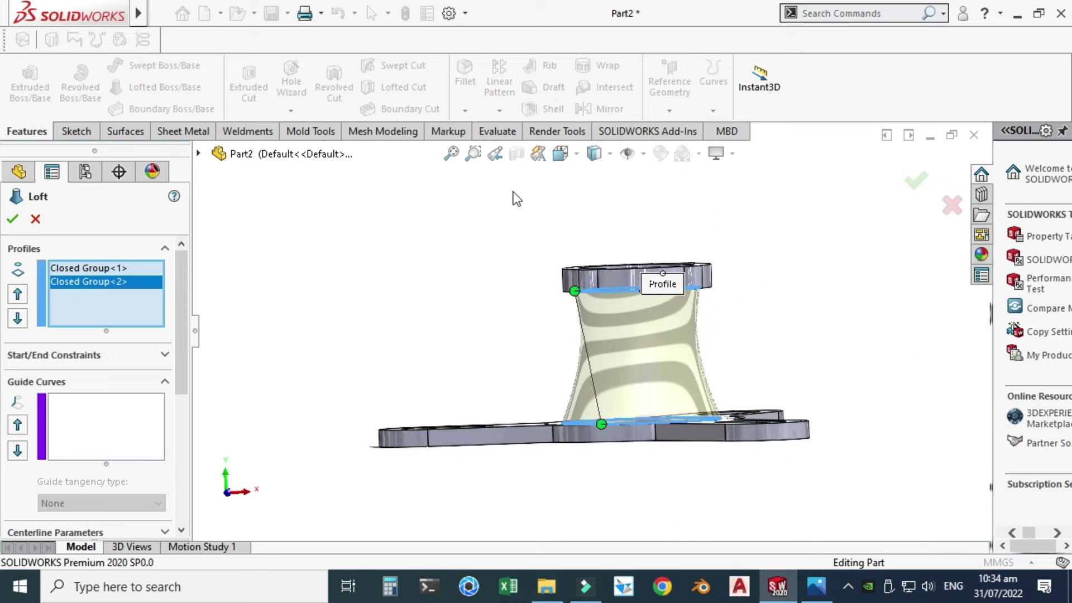
left_click(566, 156)
left_click(481, 383)
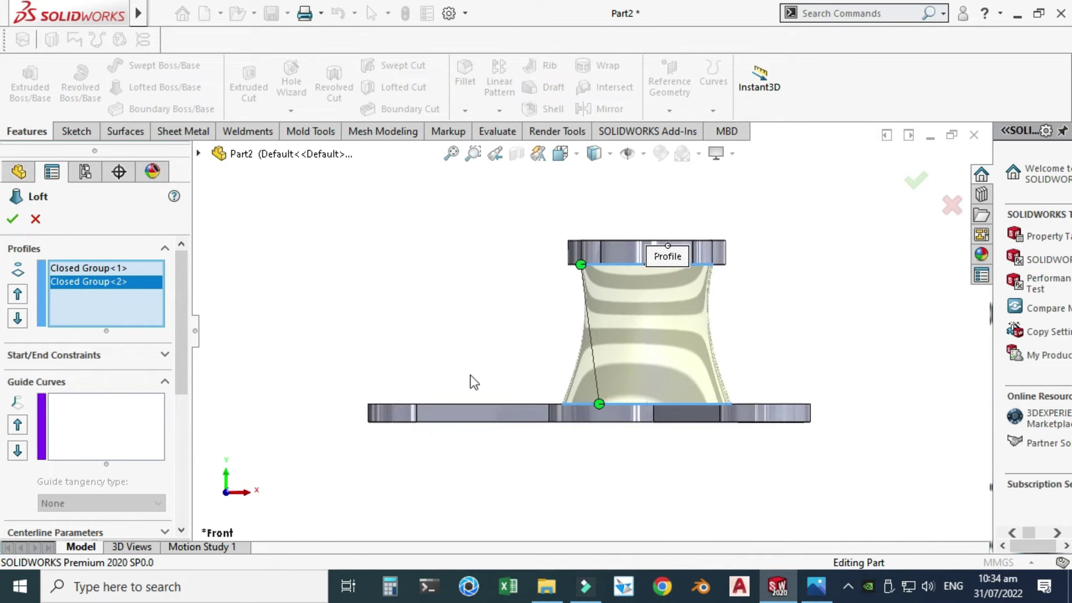
scroll(575, 406, "down", 2)
left_click_drag(669, 416, 605, 412)
scroll(642, 315, "down", 2)
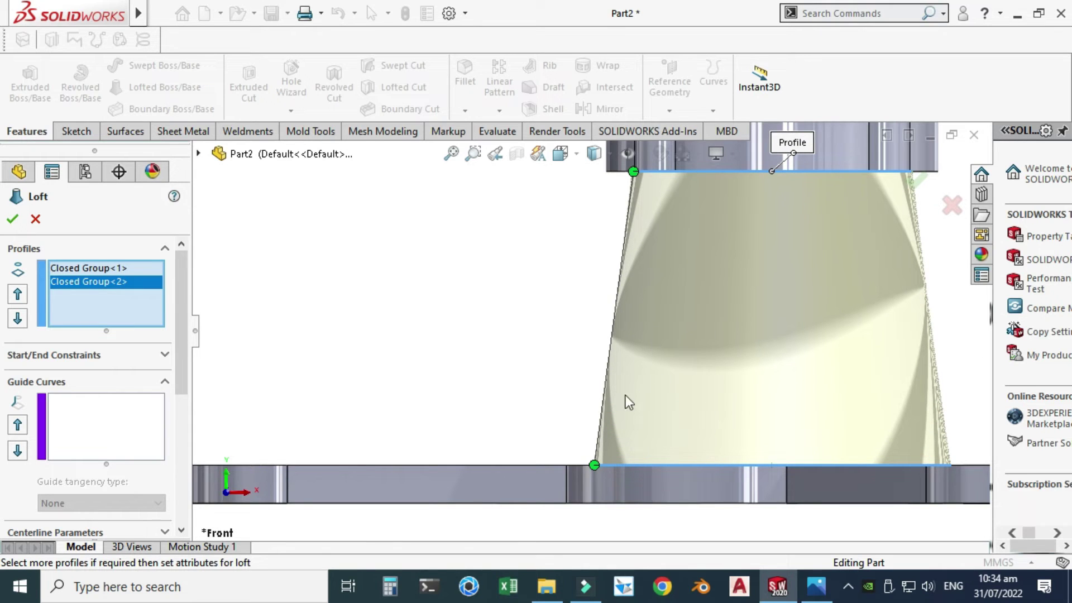
scroll(598, 271, "up", 2)
scroll(635, 250, "down", 2)
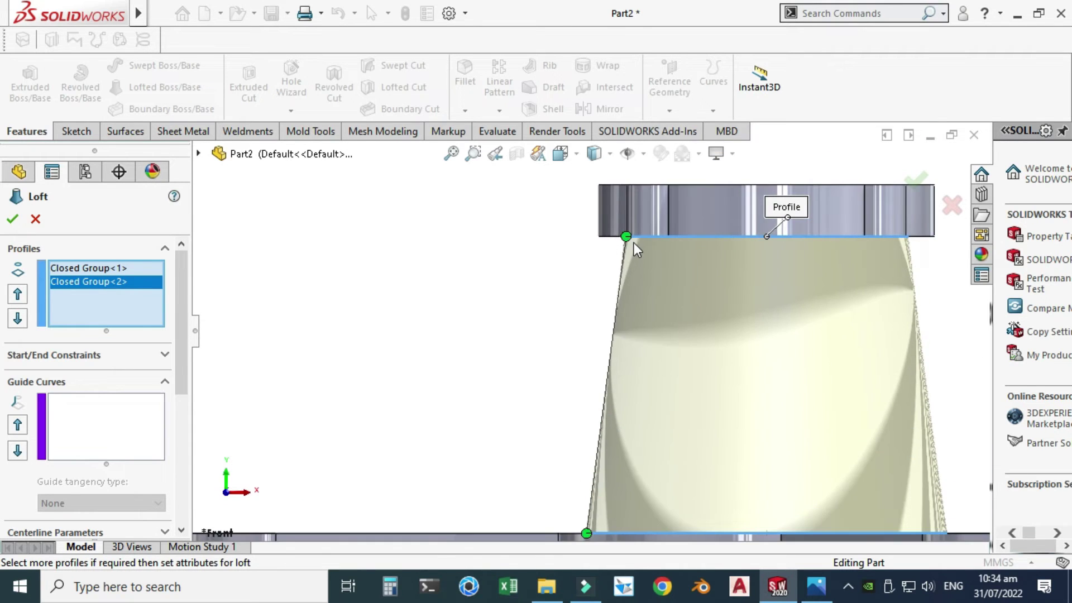
scroll(611, 321, "up", 2)
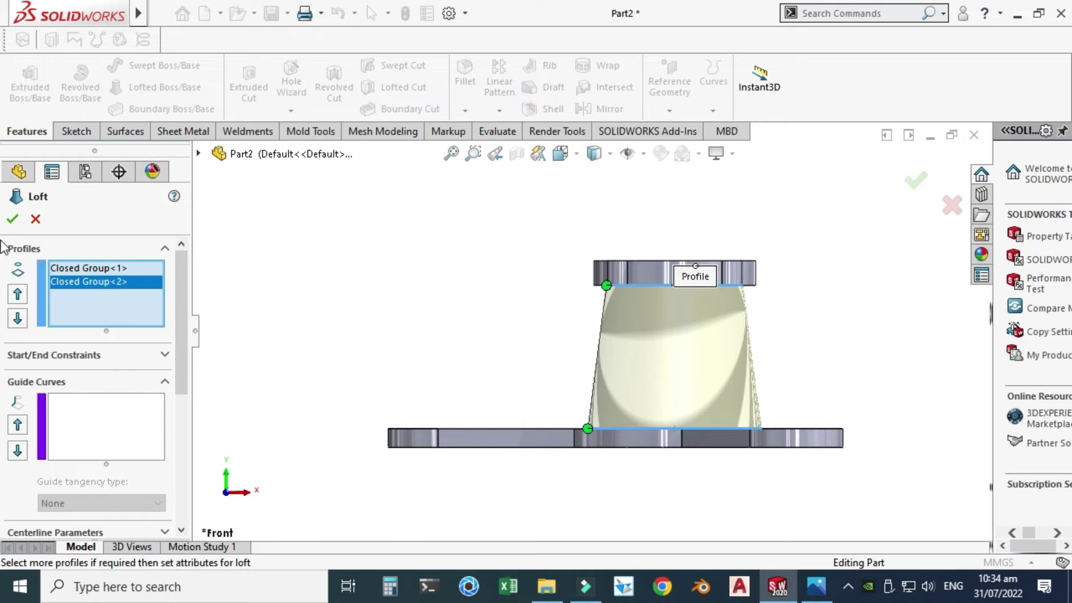
left_click(14, 220)
Inspect the finished loft with a section view and compare it against Practice.png.
middle_click_drag(502, 229, 456, 326)
left_click(517, 154)
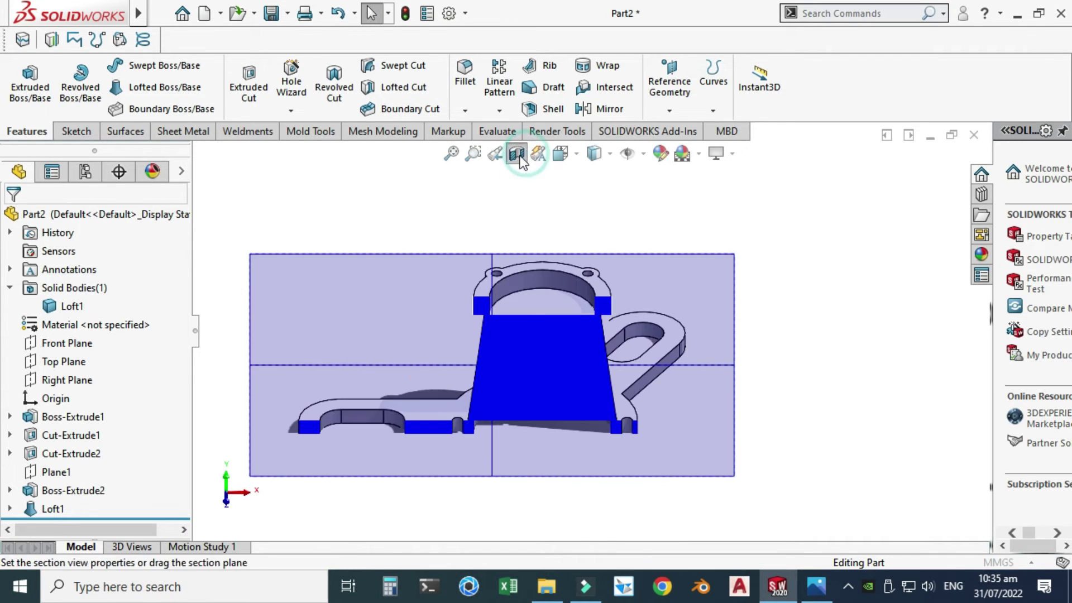
scroll(475, 366, "down", 2)
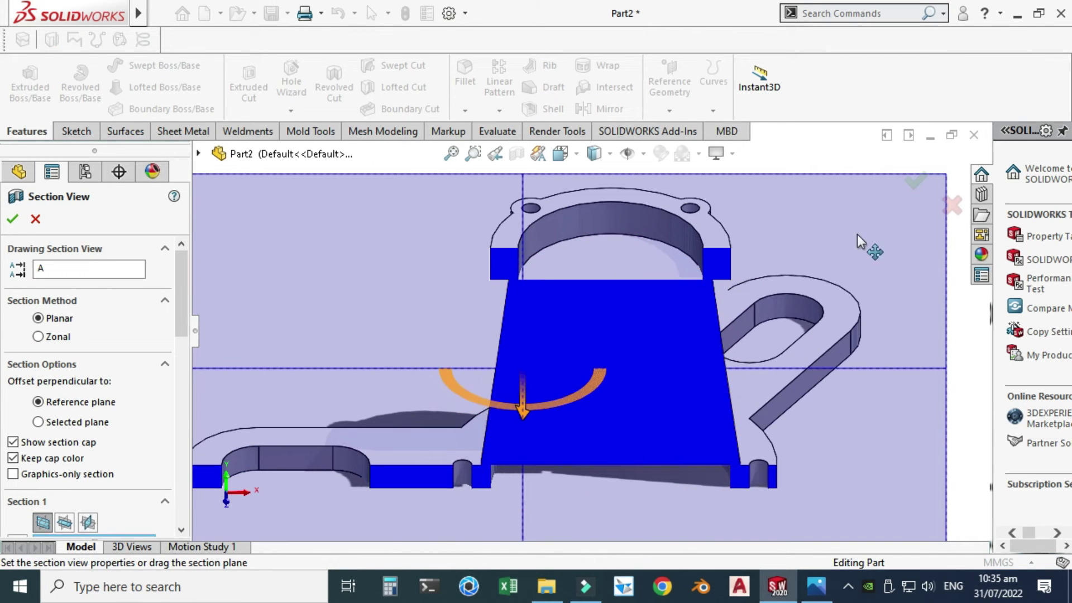
left_click(951, 207)
scroll(732, 300, "up", 3)
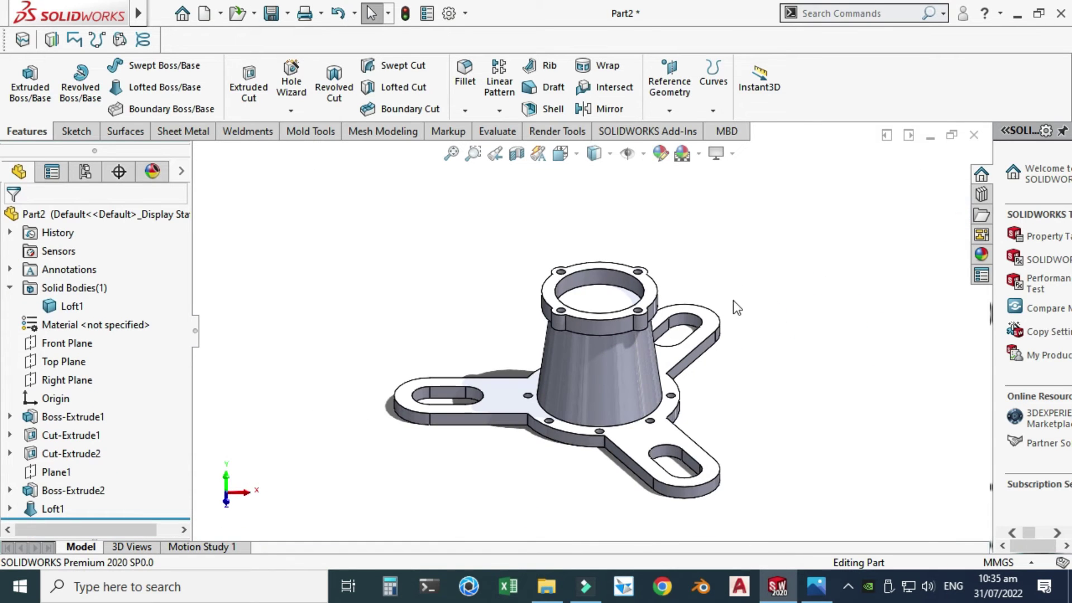
left_click(815, 587)
scroll(654, 342, "down", 4)
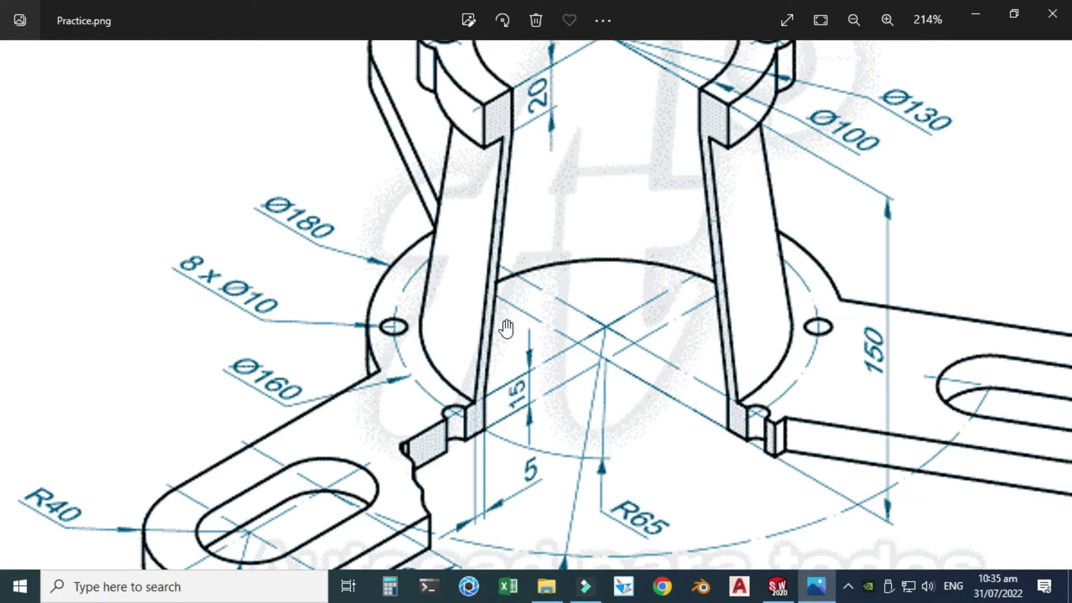
left_click(777, 586)
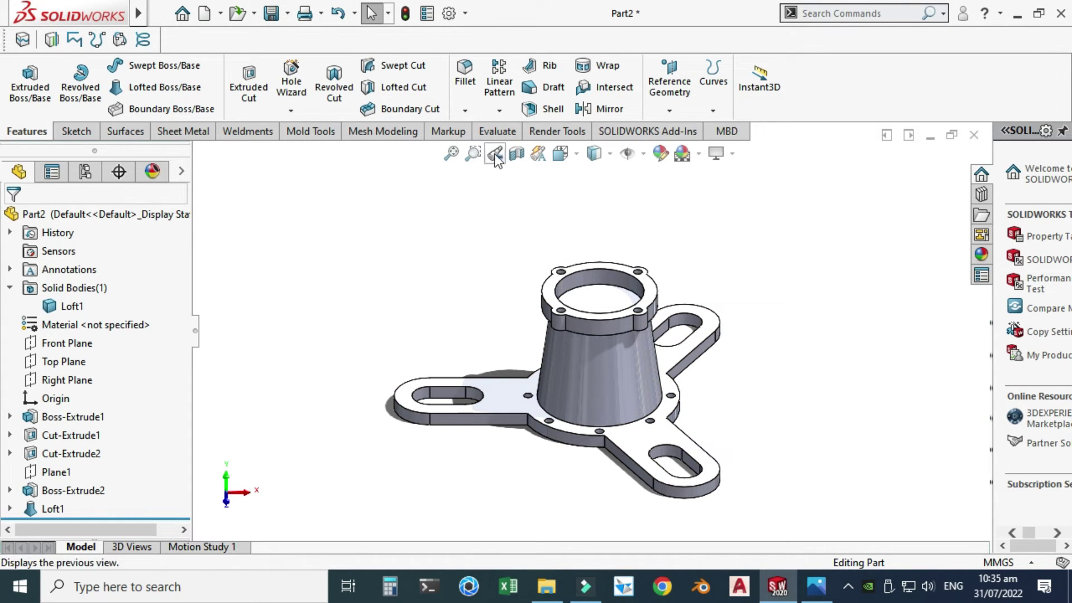
Shell the loft with 5 mm wall thickness, removing its top and bottom faces.
left_click(537, 108)
left_click(84, 270)
type("5")
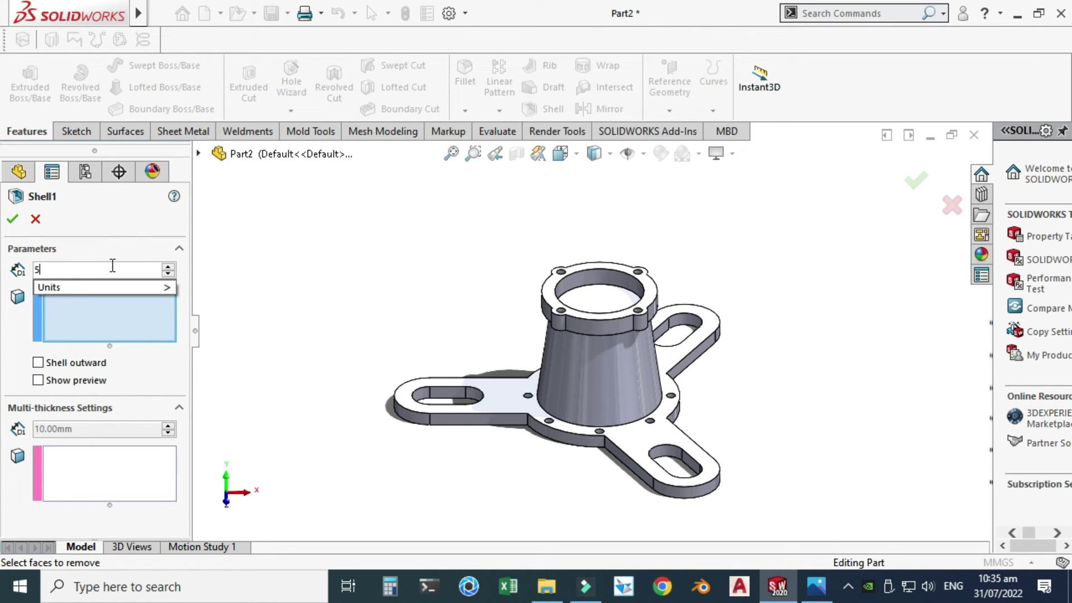
key("Return")
scroll(558, 263, "down", 3)
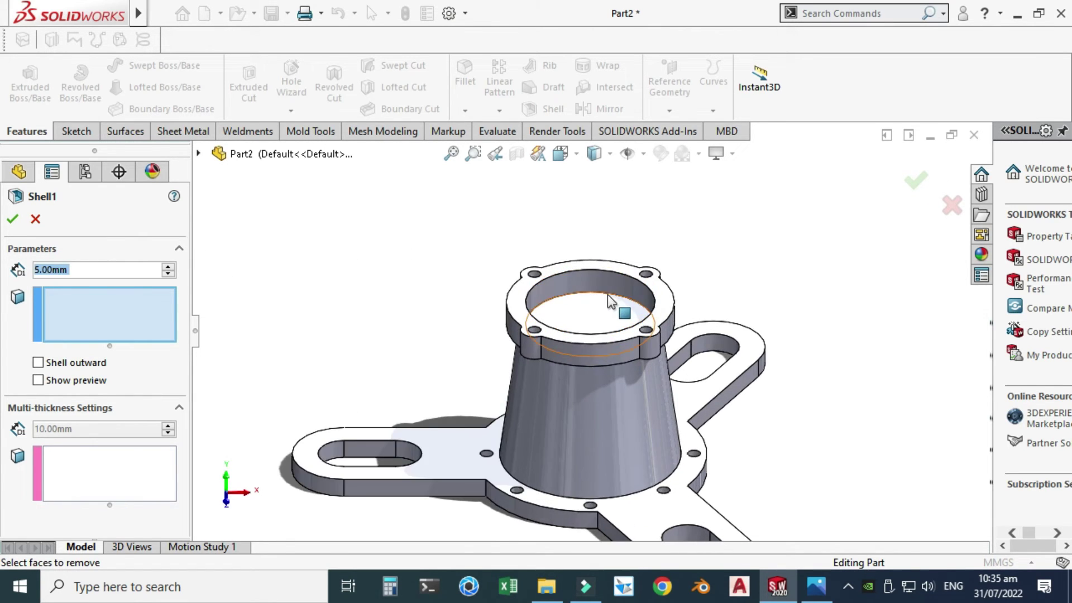
left_click(678, 311)
scroll(471, 277, "up", 5)
middle_click_drag(407, 274, 411, 212)
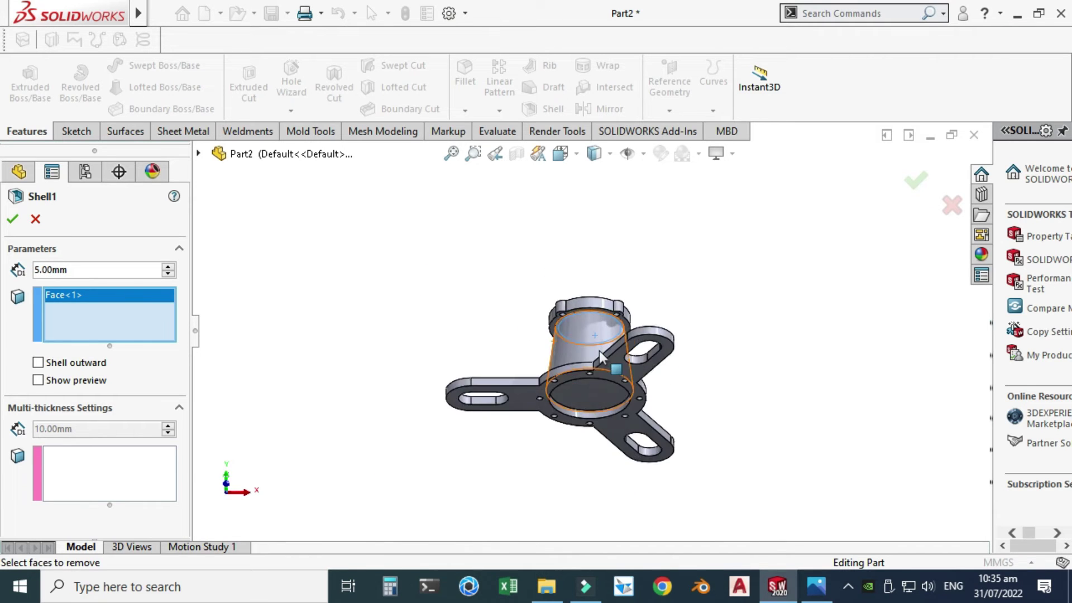
scroll(569, 454, "down", 4)
left_click(570, 455)
key("ctrl+shift+z")
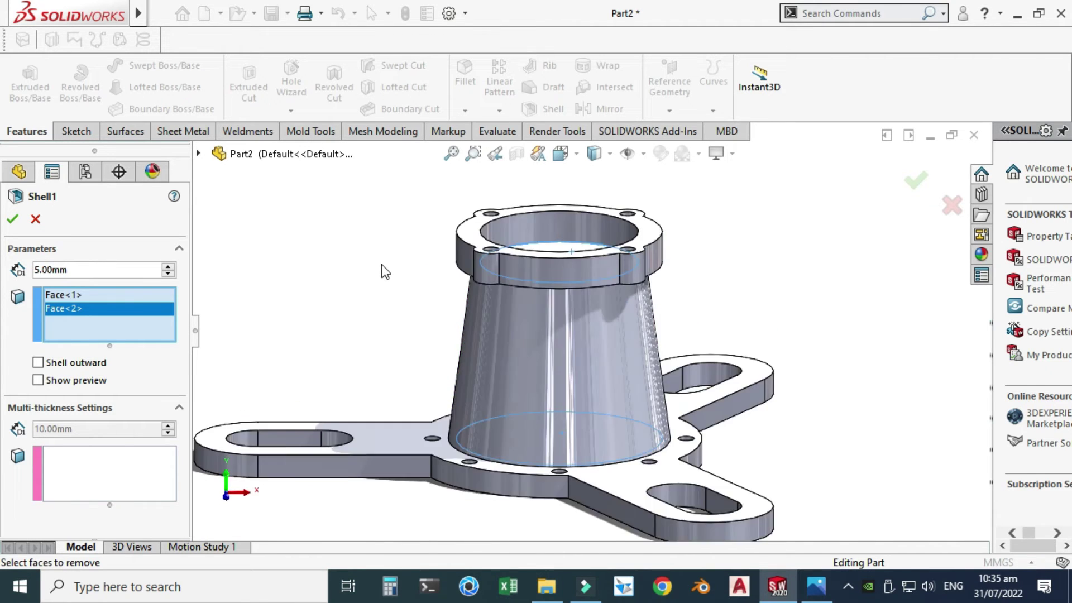
left_click(12, 221)
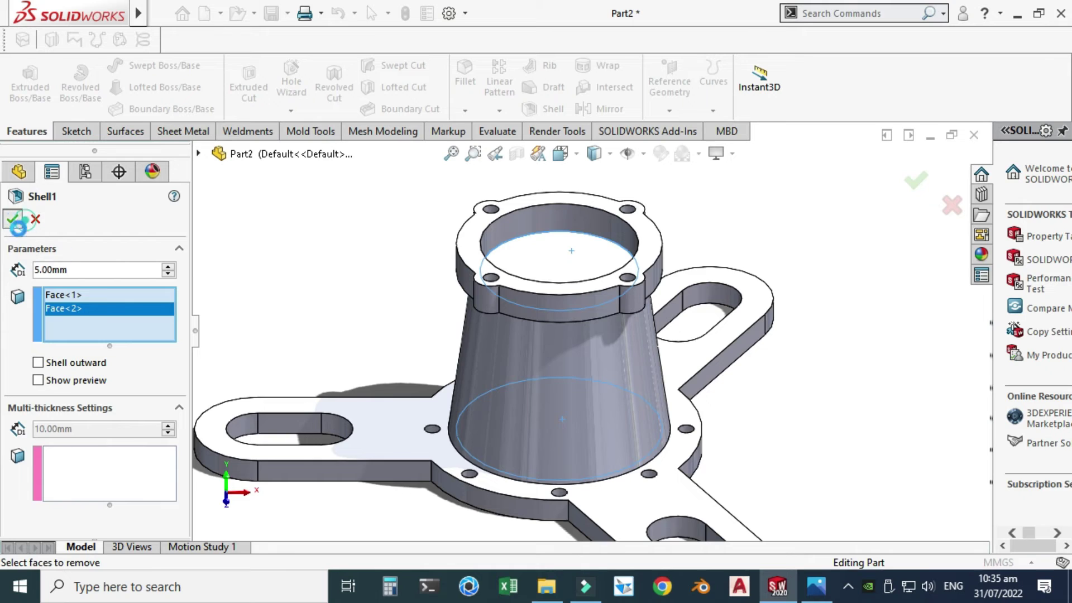
scroll(590, 329, "up", 3)
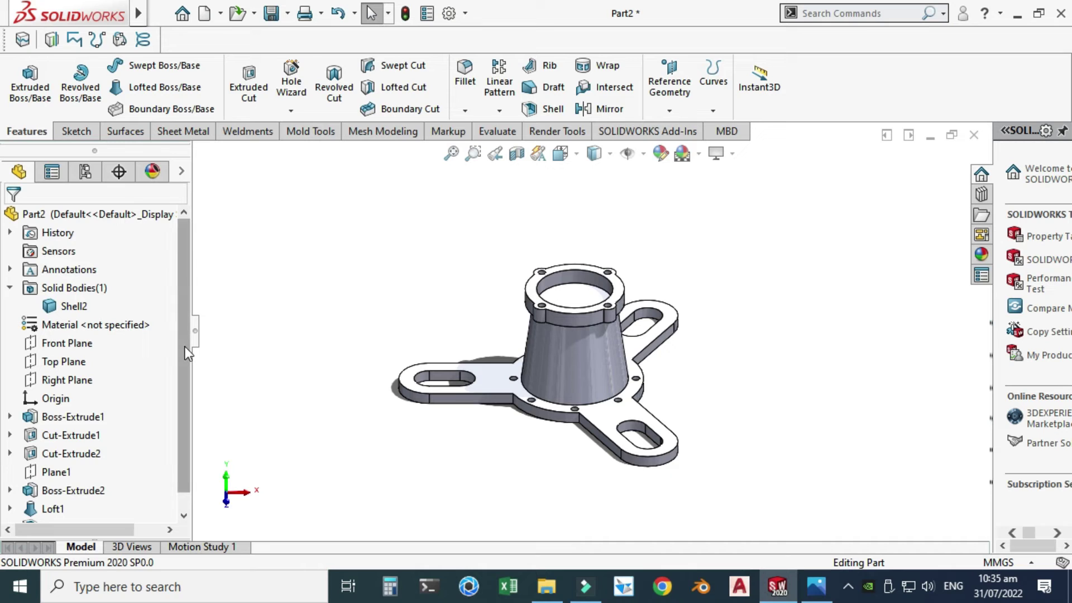
Edit Loft1 and uncheck Merge result so the loft stays a separate body.
scroll(177, 427, "down", 1)
left_click(53, 492)
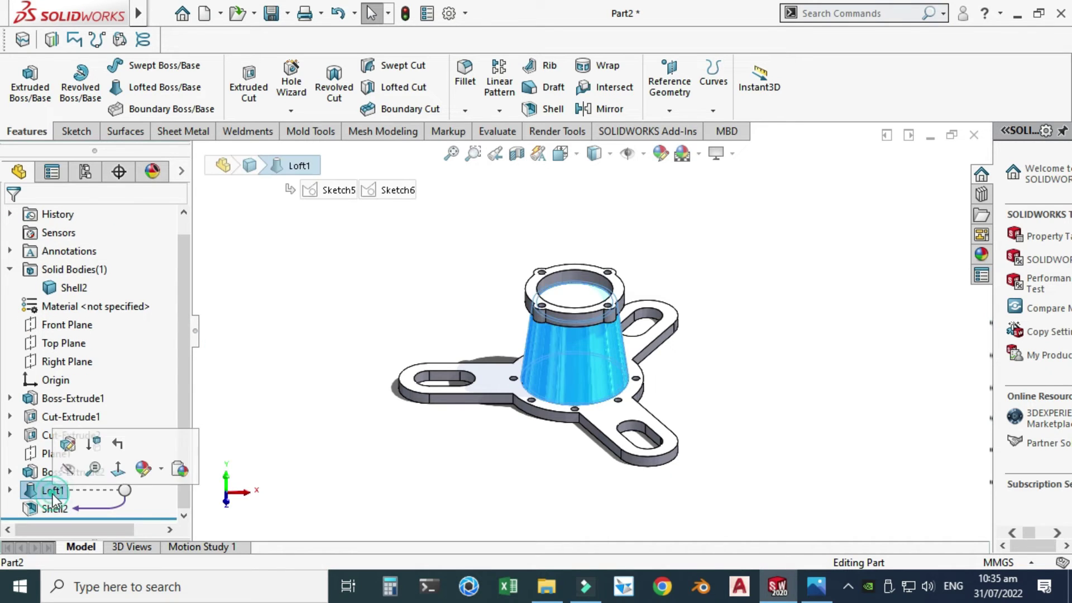
left_click(68, 444)
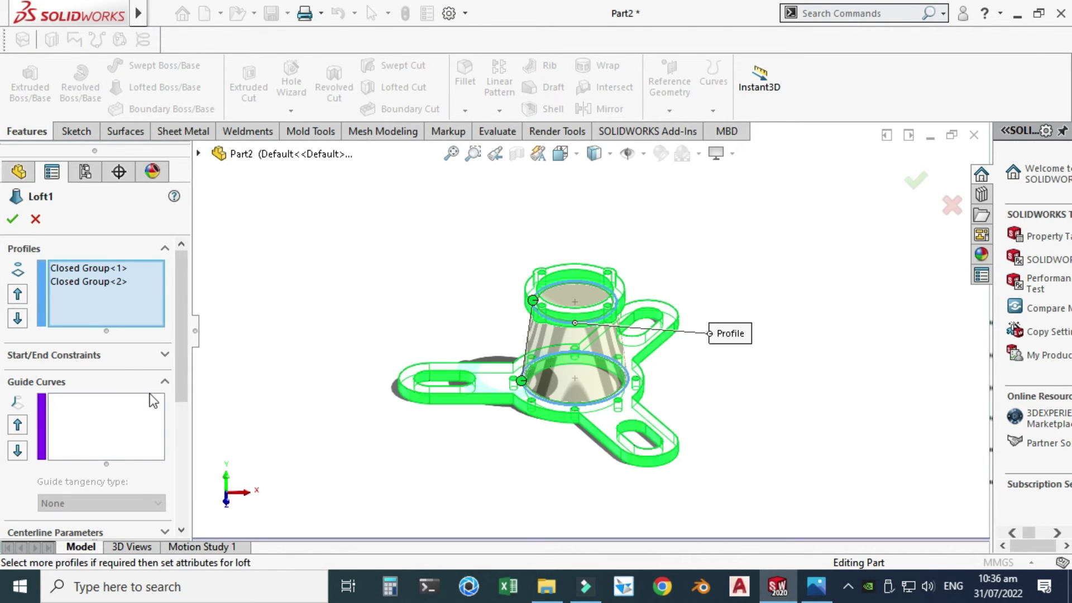
scroll(181, 316, "down", 5)
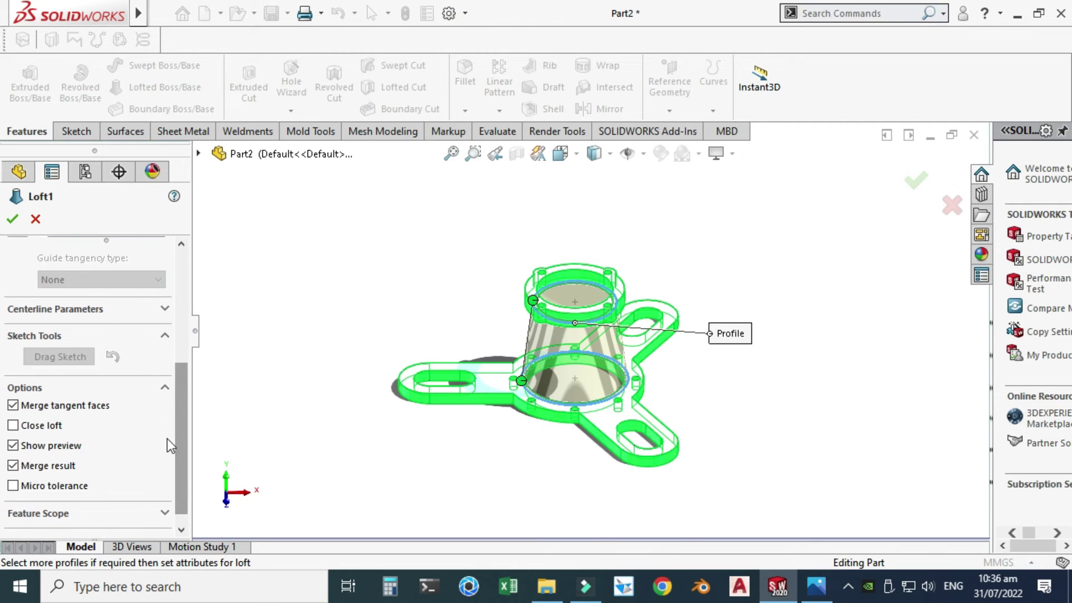
left_click(13, 466)
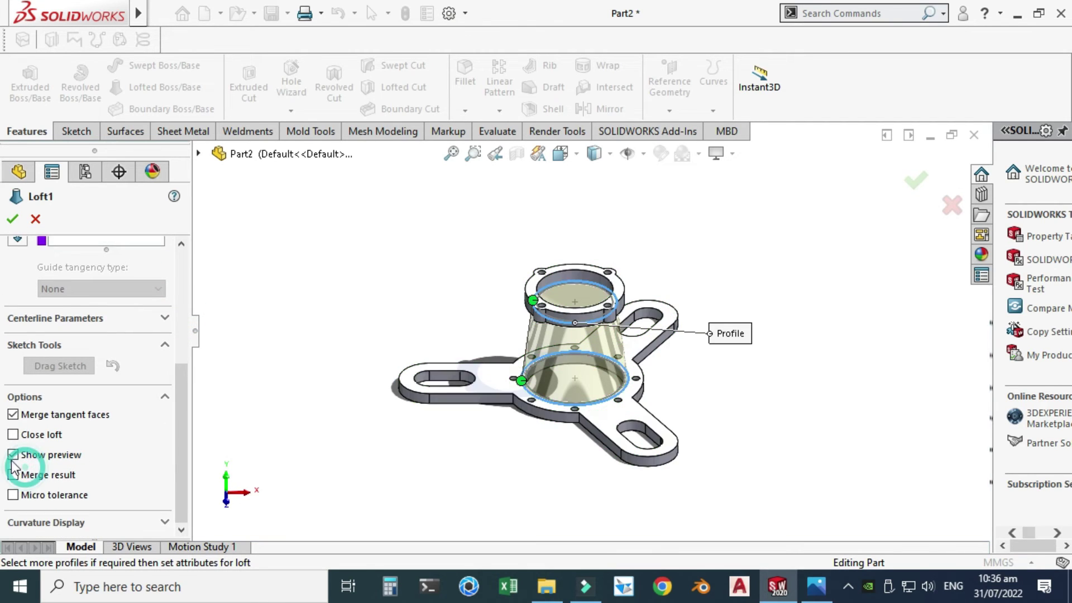
left_click(13, 219)
Orbit around the underside to confirm the tube is open through the base.
middle_click_drag(307, 235, 659, 375)
key("ctrl+6")
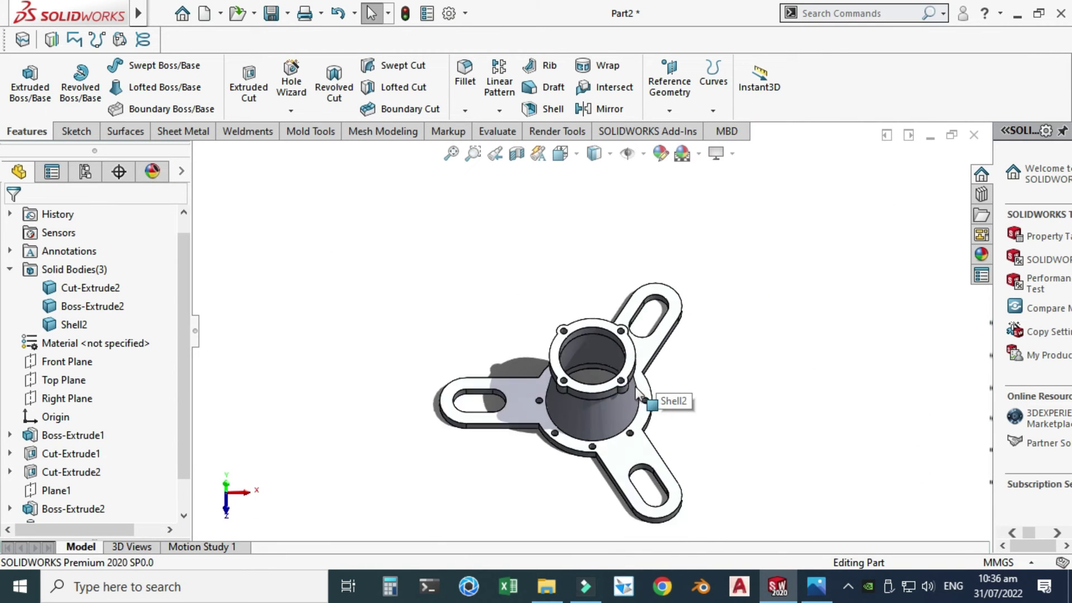
scroll(581, 370, "down", 5)
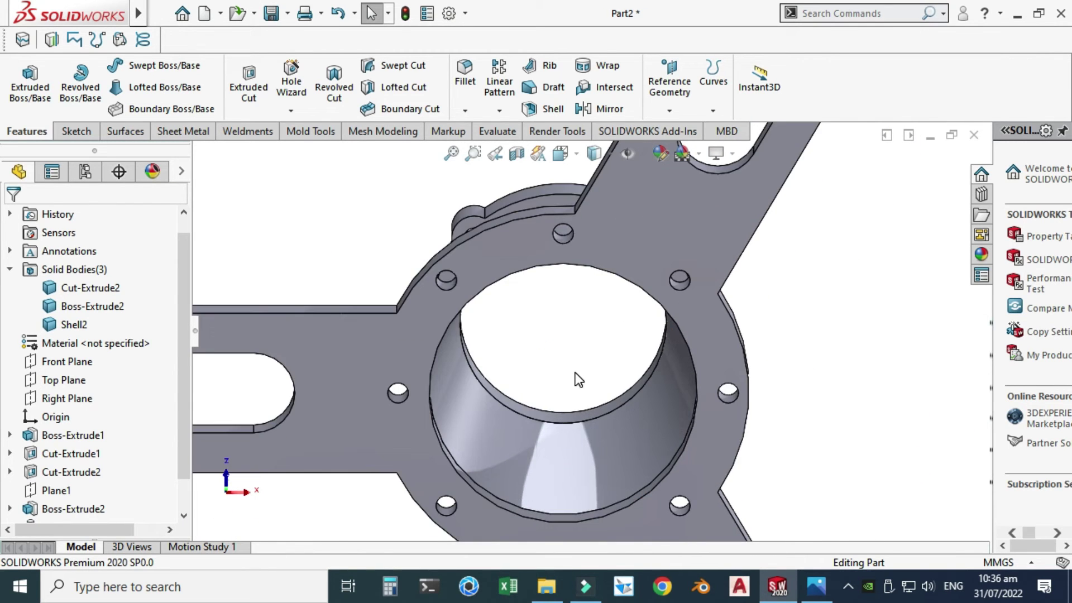
scroll(574, 373, "up", 6)
middle_click_drag(574, 373, 571, 332)
key("ctrl+7")
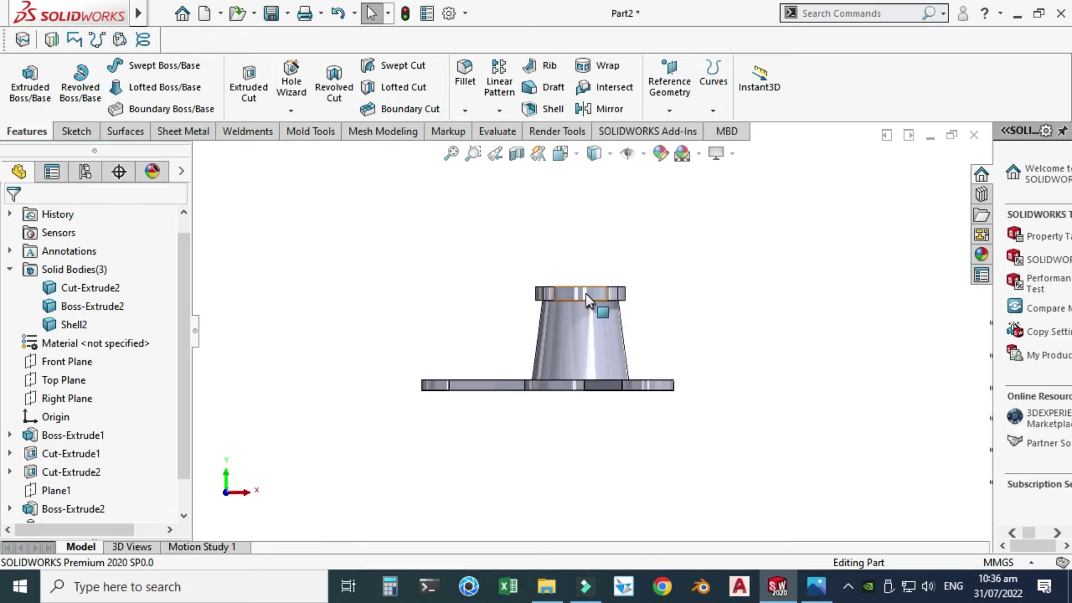
scroll(577, 318, "down", 4)
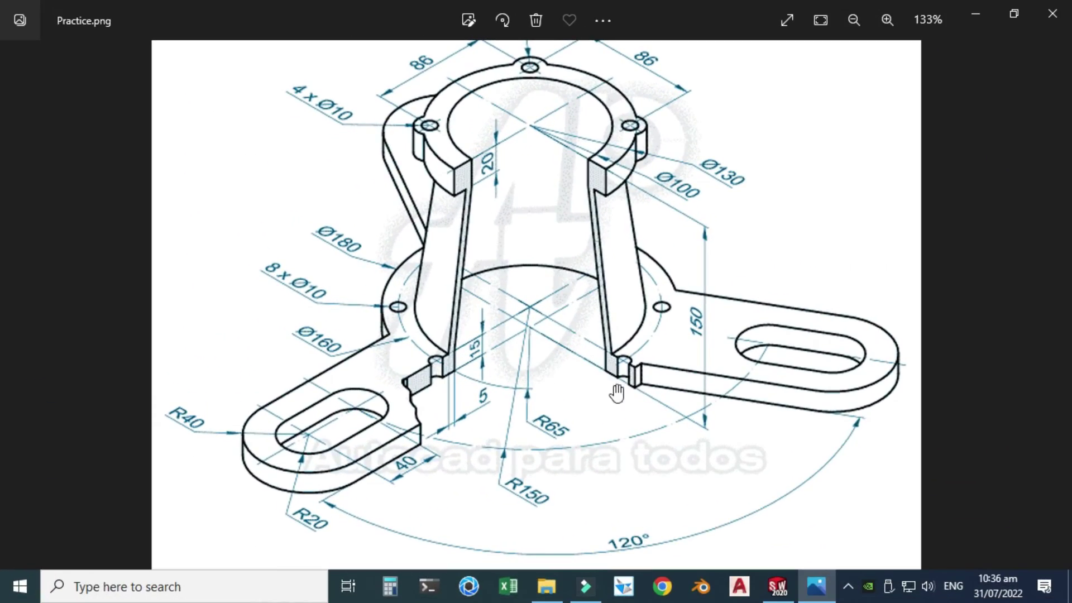
left_click(778, 586)
scroll(537, 352, "down", 2)
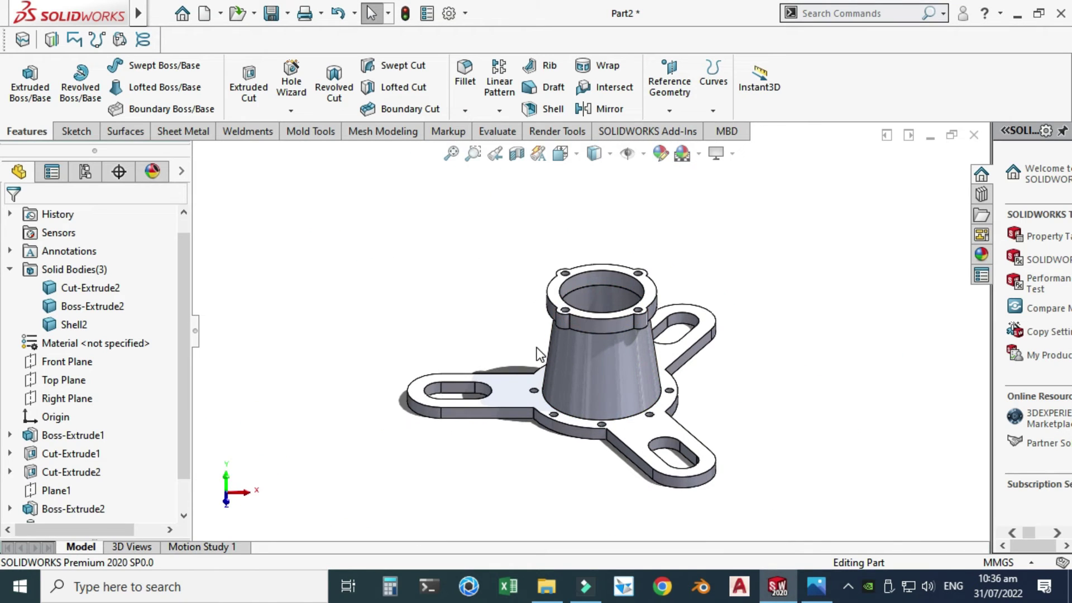
Section the part to check the cone's thin hollow wall, then open the Evaluate tab.
left_click(514, 155)
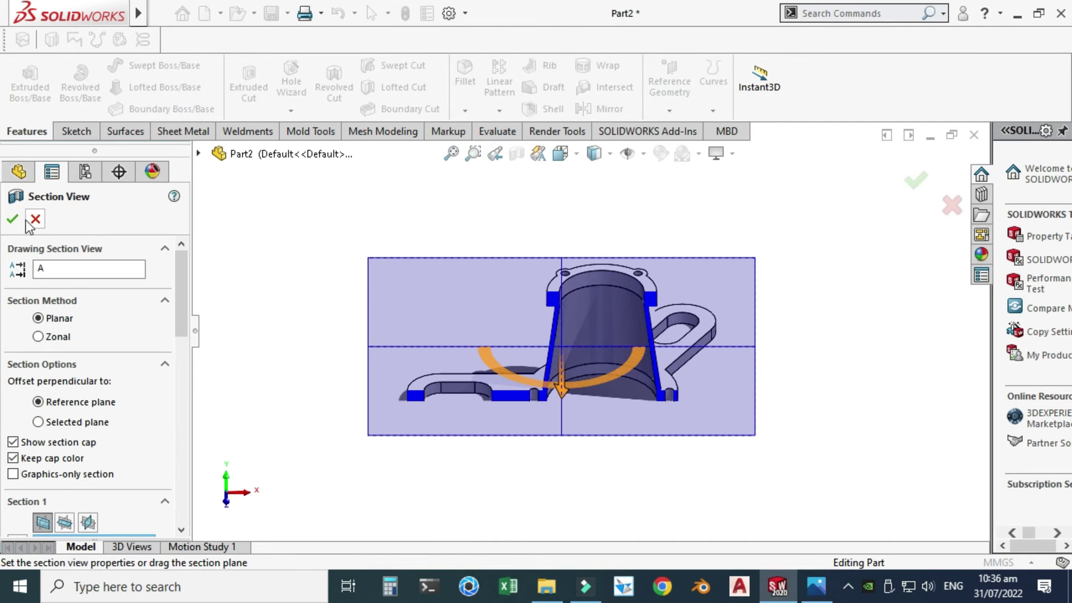
left_click(34, 220)
scroll(561, 331, "down", 5)
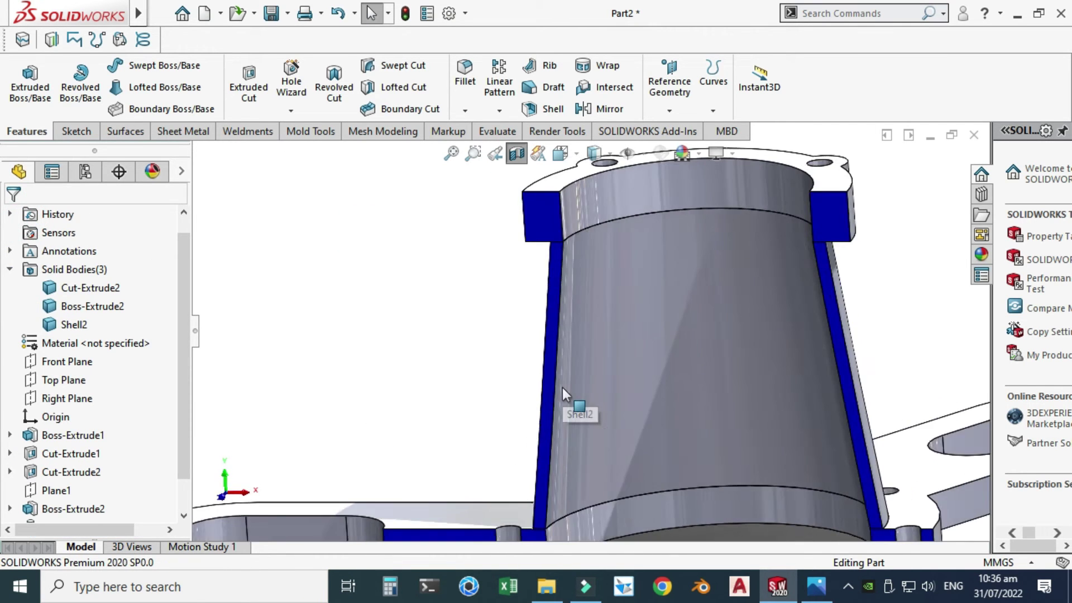
scroll(561, 388, "up", 5)
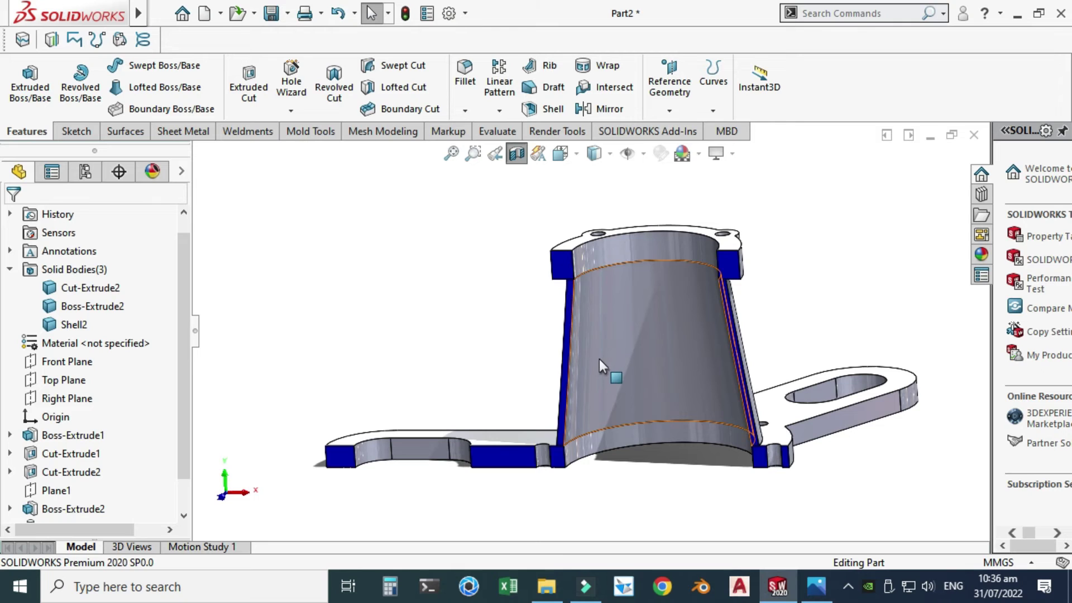
scroll(598, 360, "down", 2)
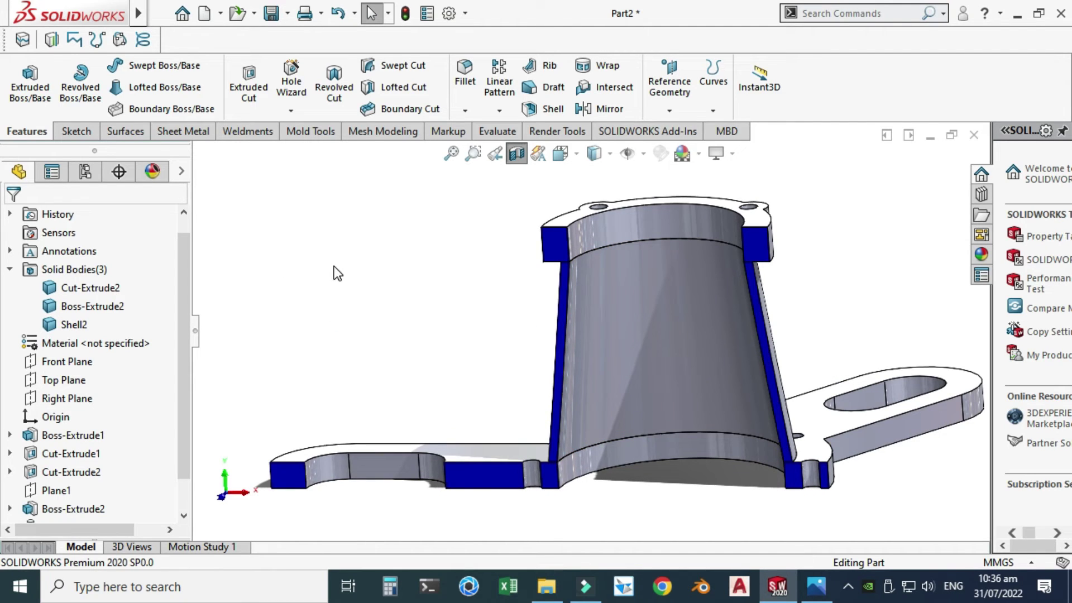
left_click(495, 131)
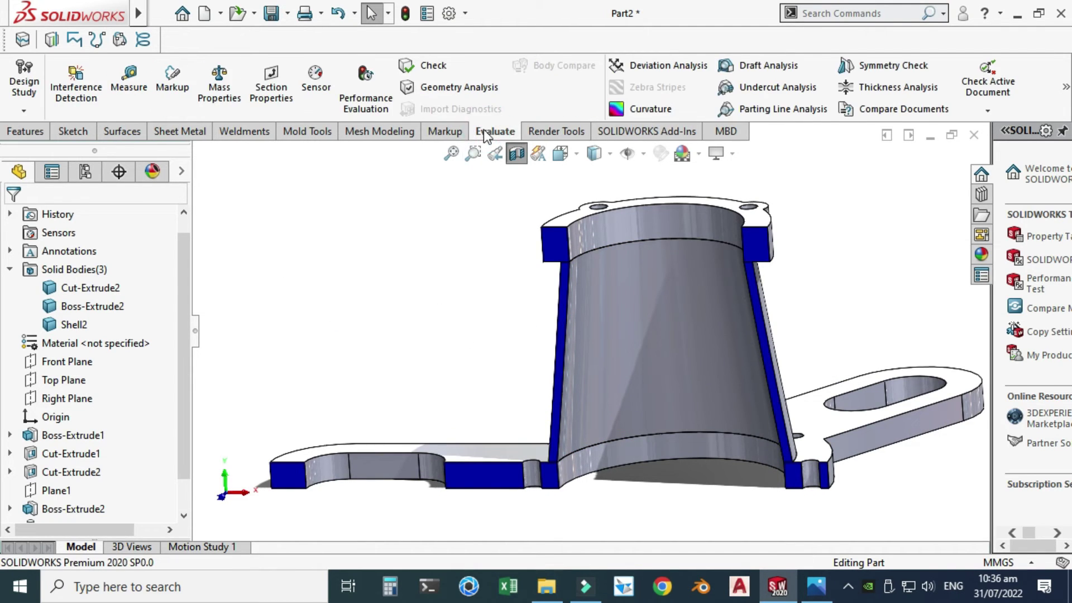
left_click(128, 84)
scroll(592, 366, "down", 5)
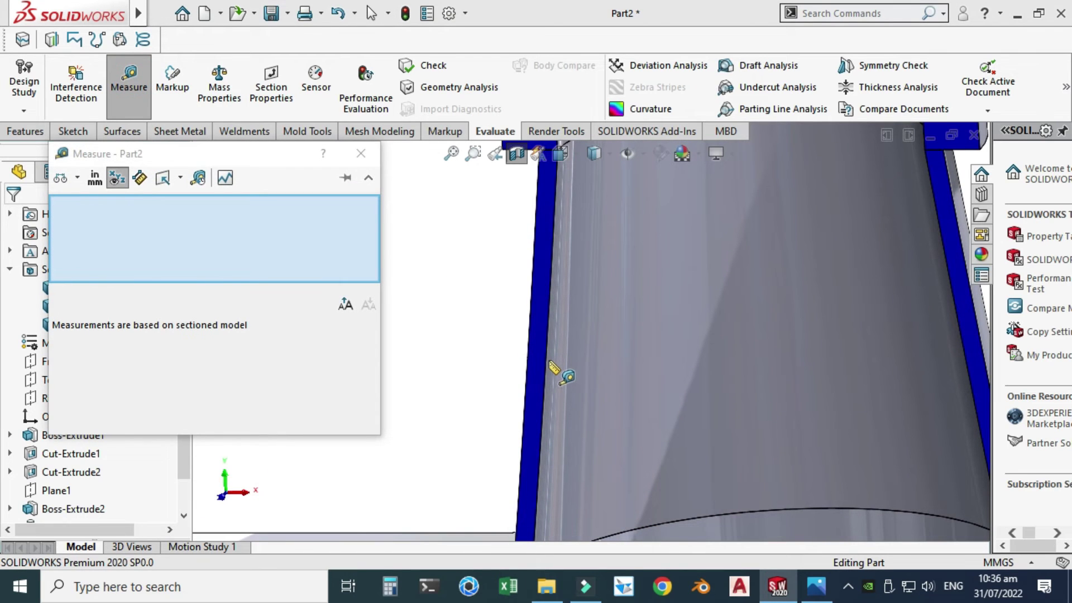
left_click(547, 363)
left_click(531, 364)
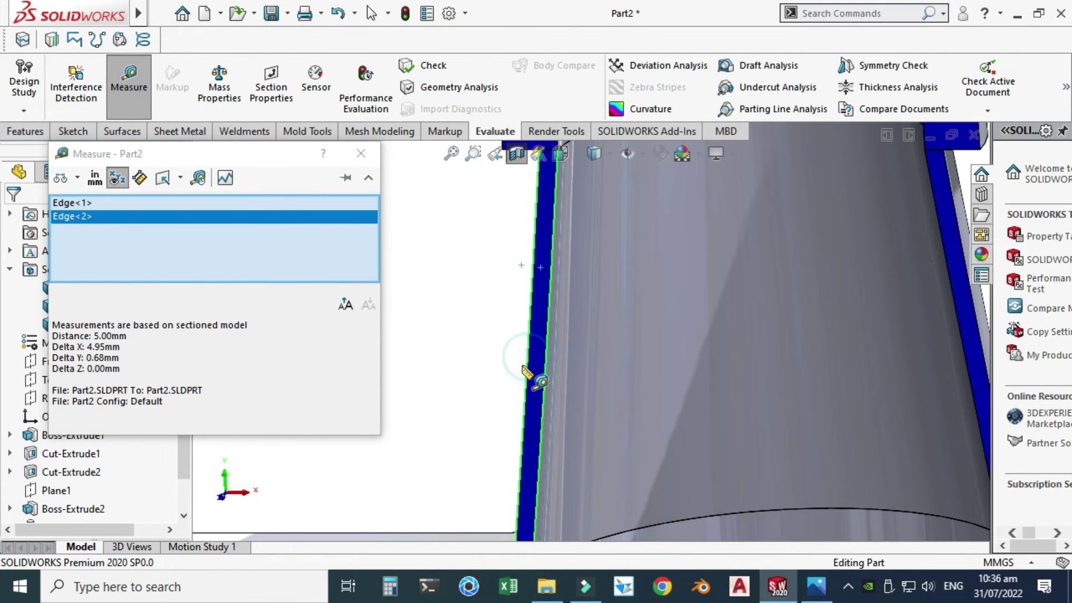
left_click(76, 329)
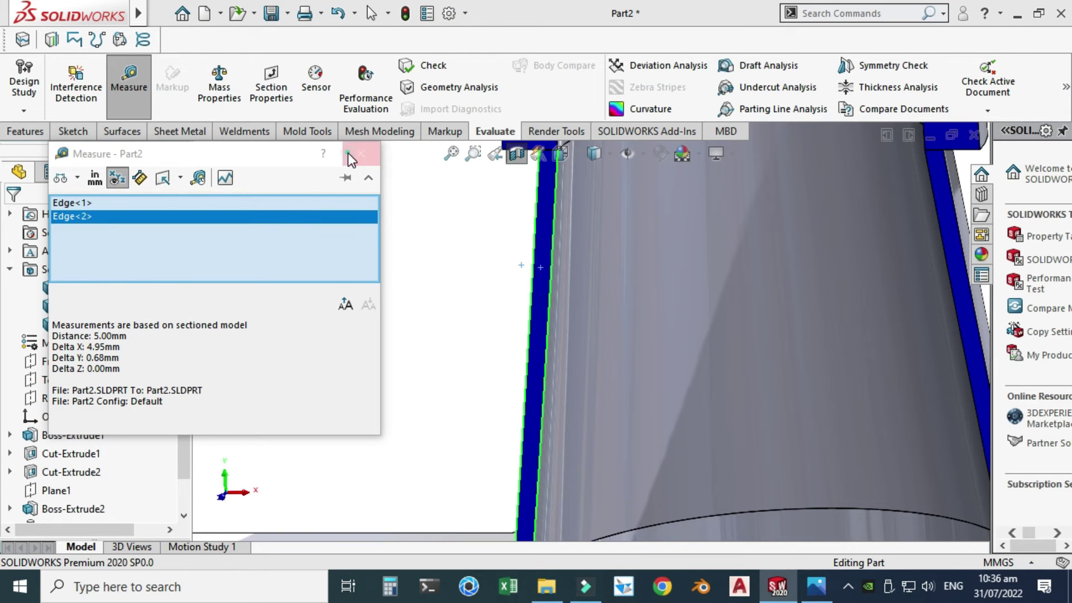
left_click(349, 156)
scroll(373, 267, "up", 5)
middle_click_drag(373, 267, 470, 291)
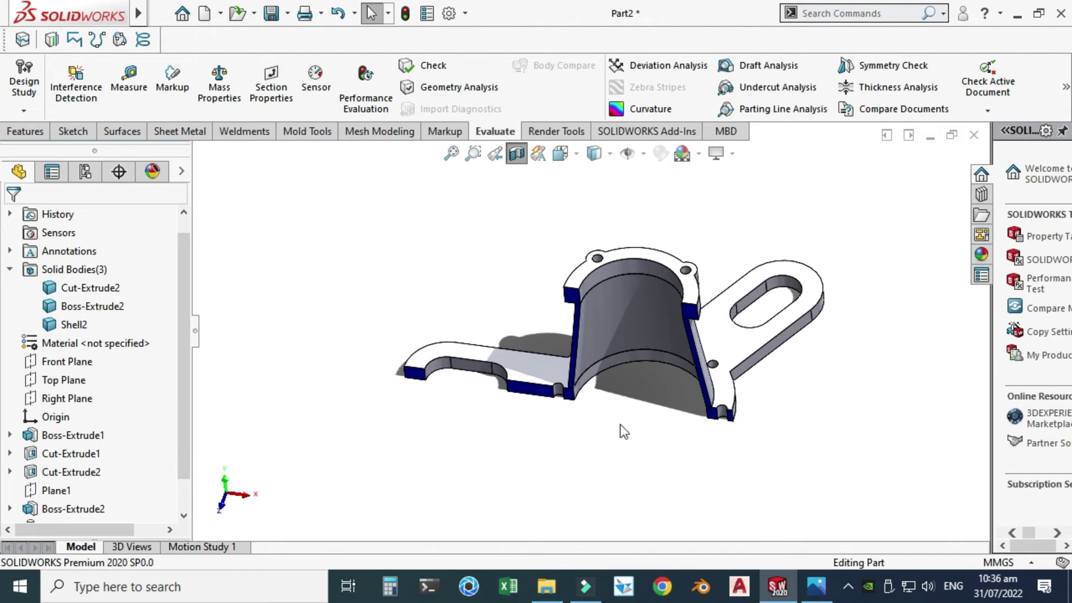
left_click(817, 586)
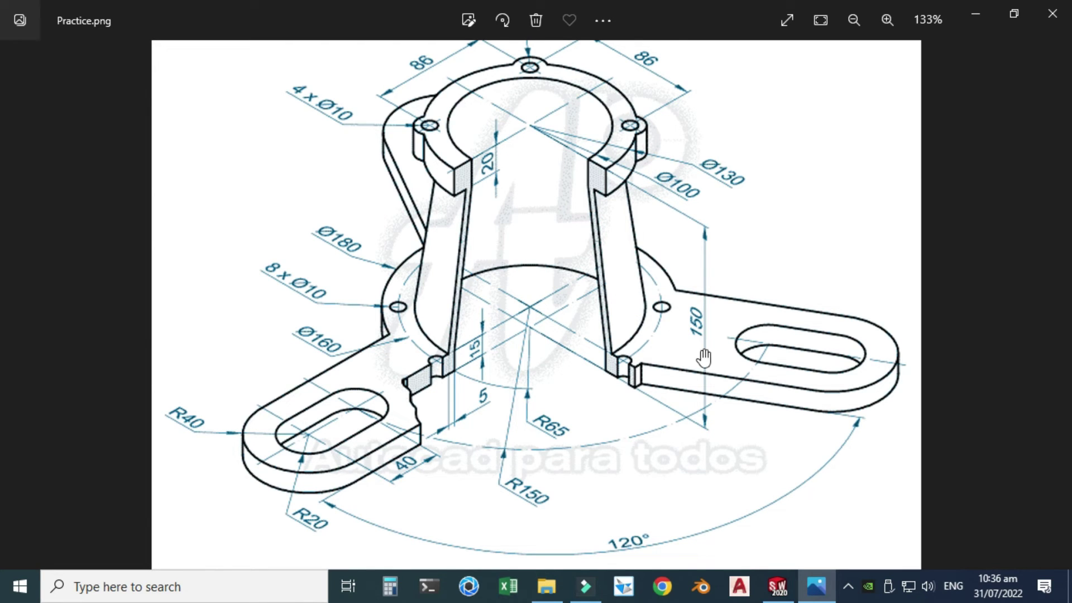
left_click(777, 586)
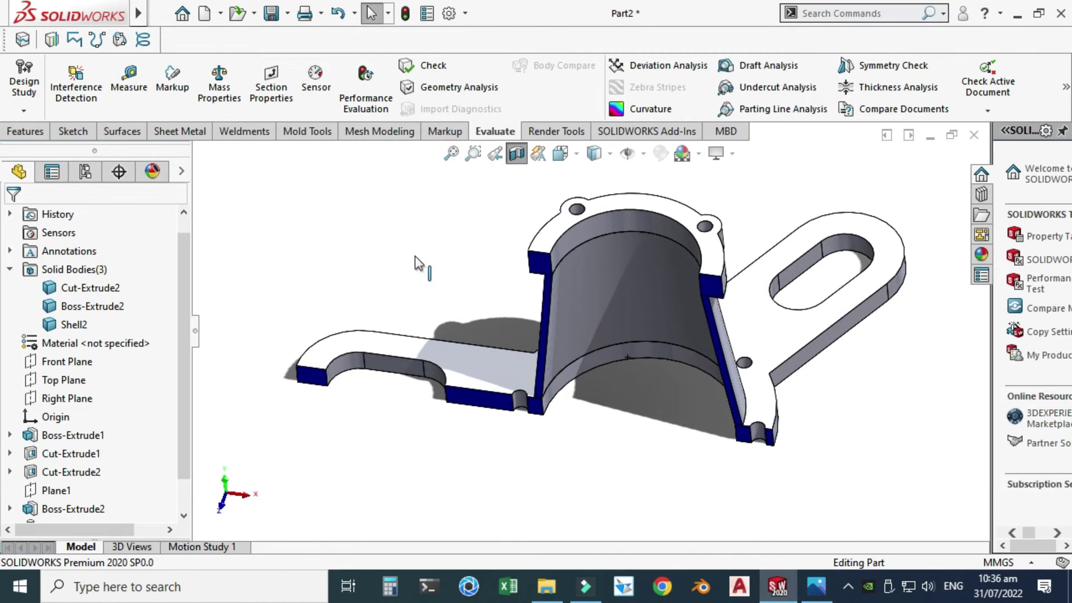
left_click(129, 84)
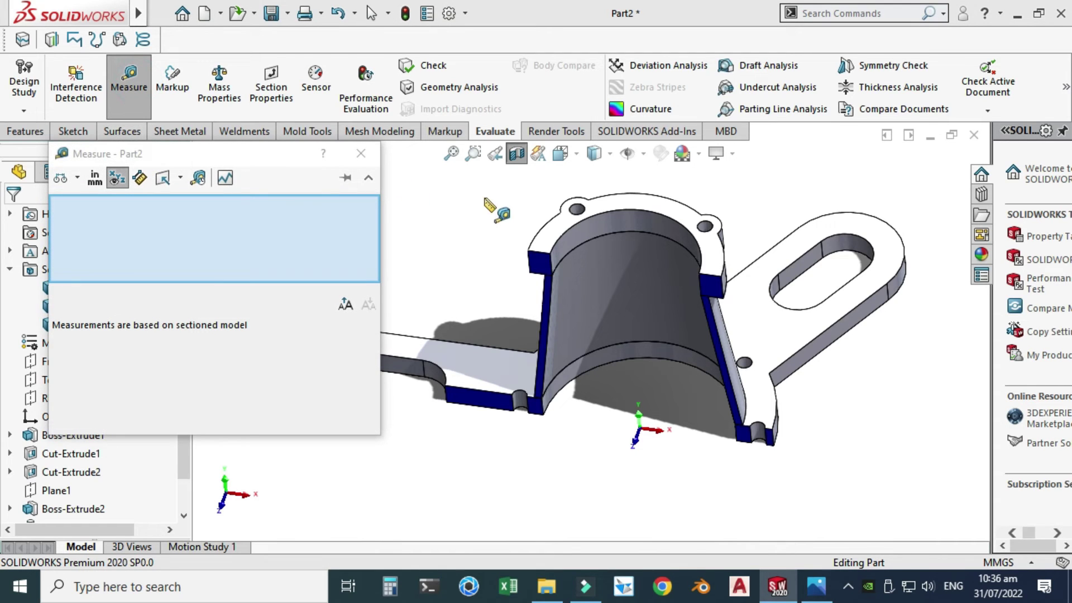
left_click(553, 240)
middle_click_drag(553, 240, 530, 335)
left_click(527, 399)
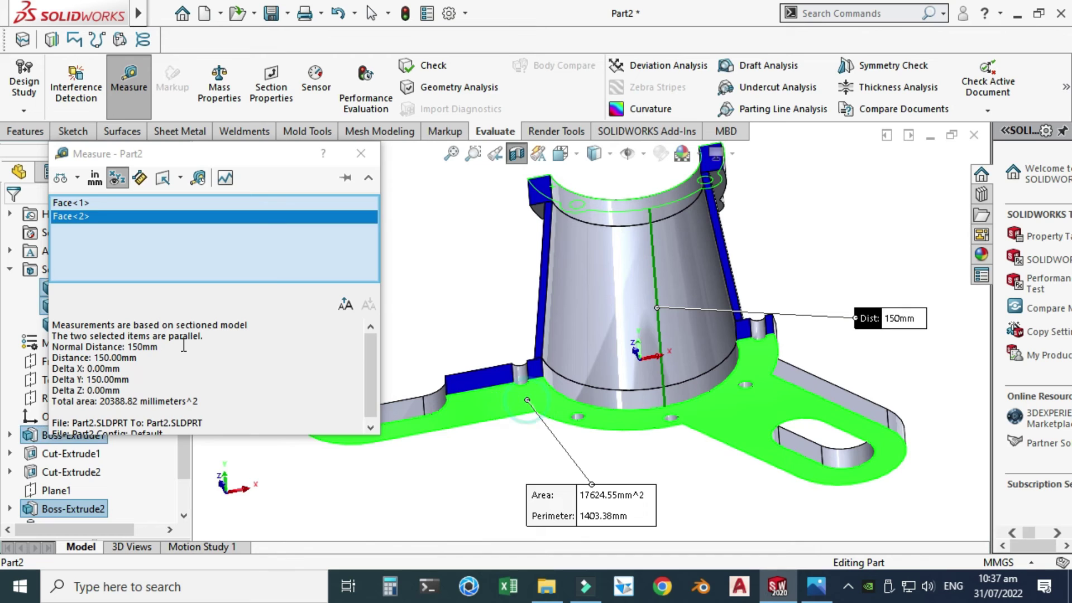
left_click(136, 347)
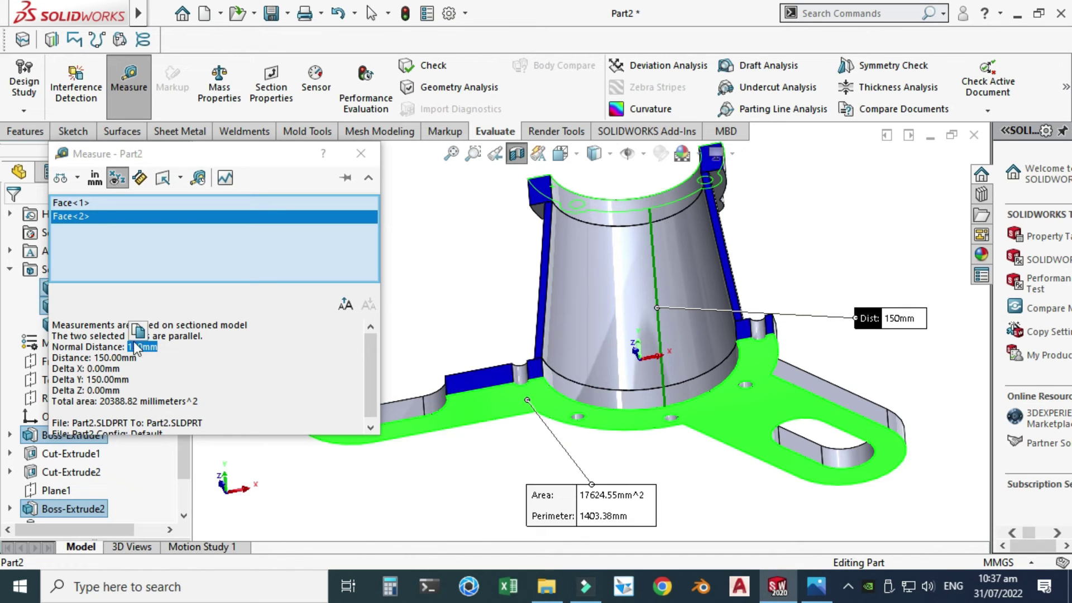
key("f")
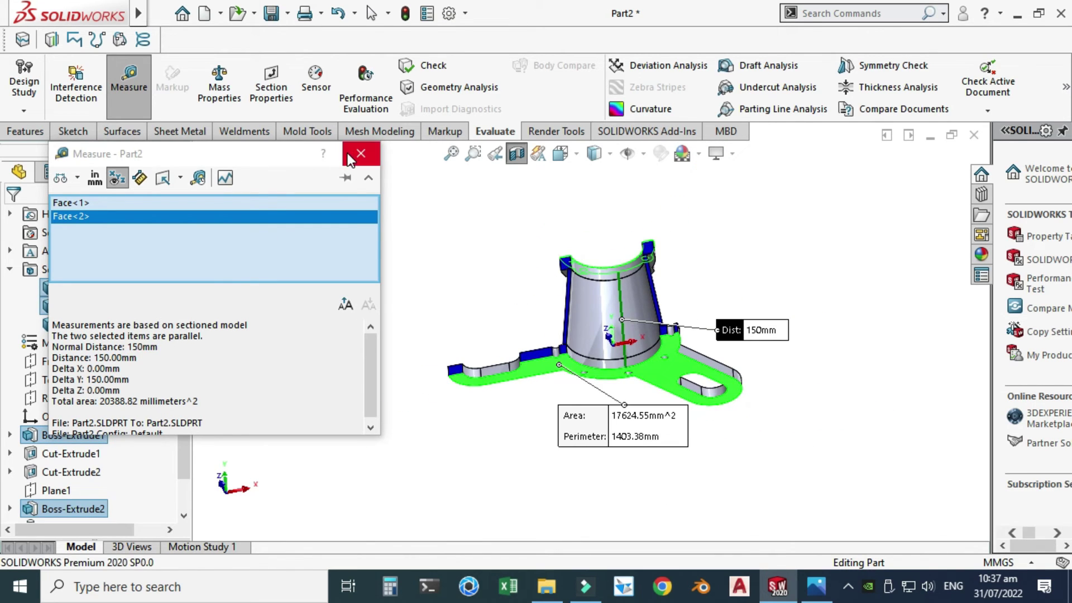
left_click(351, 153)
left_click(815, 586)
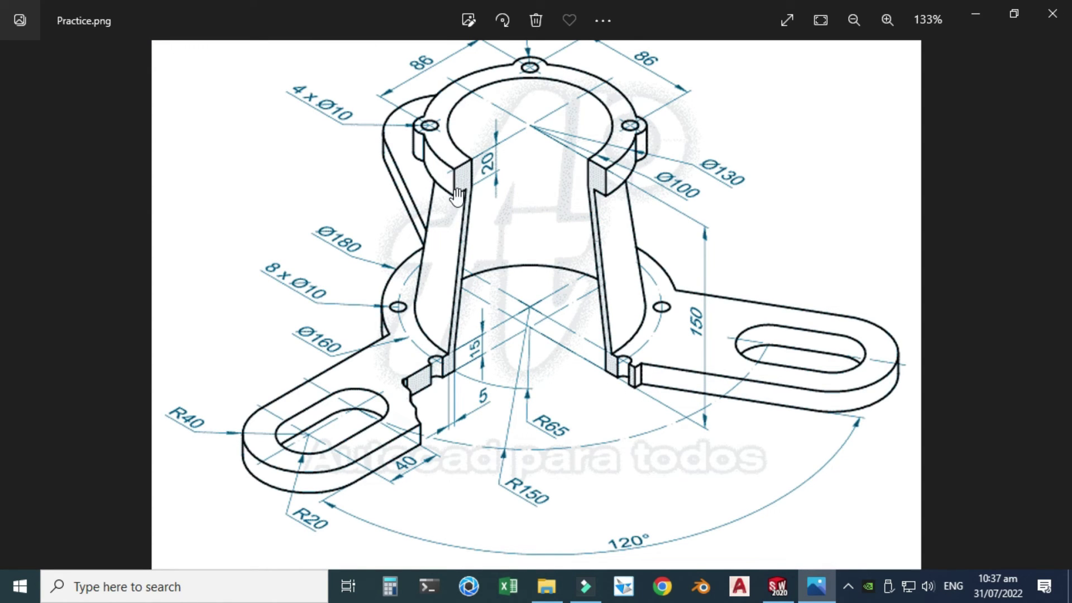
left_click(776, 586)
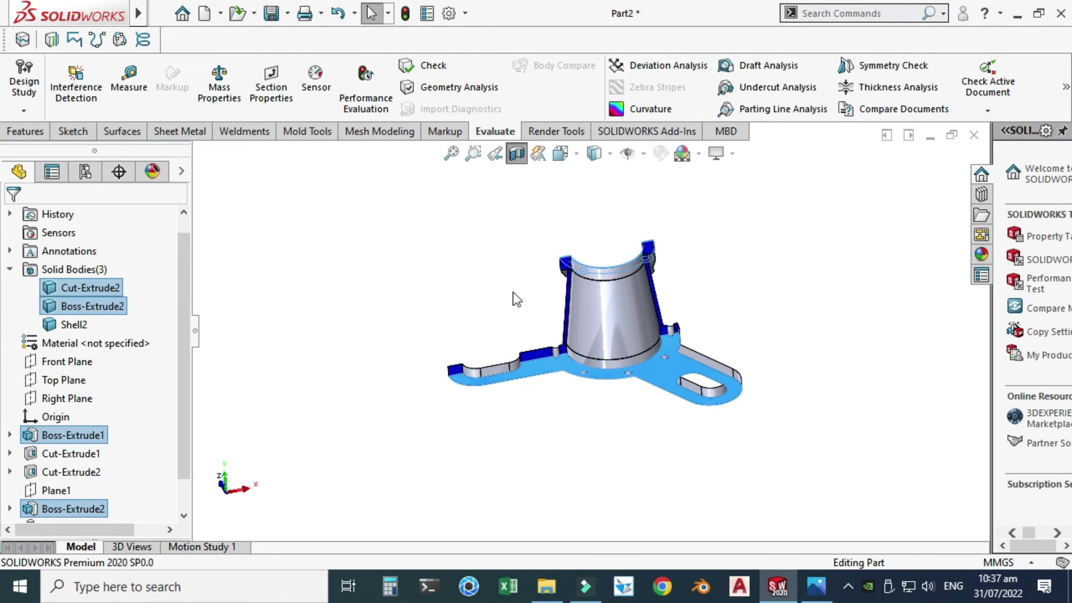
left_click(484, 259)
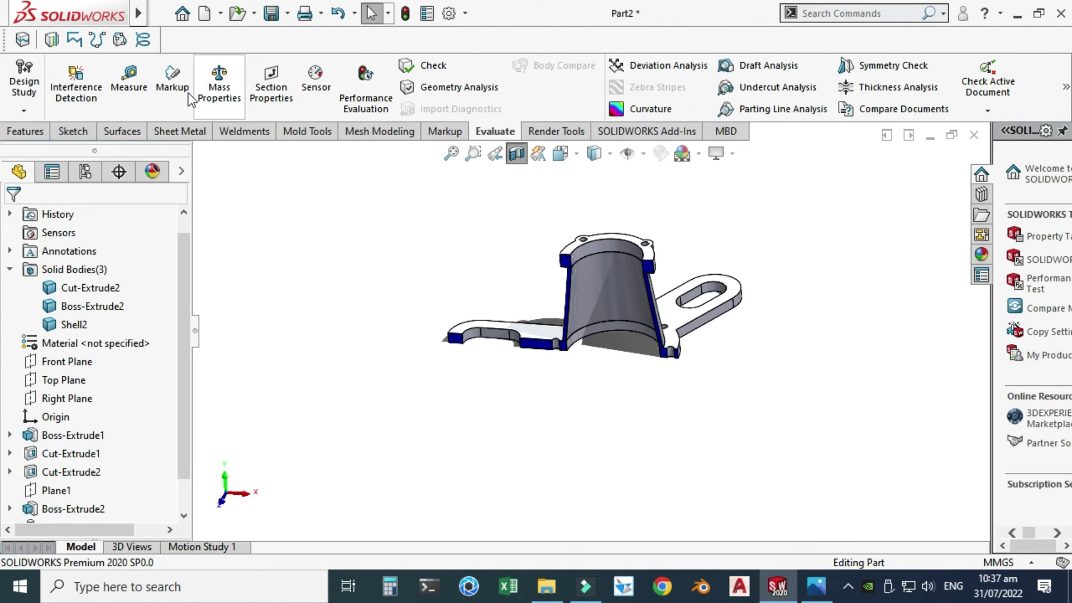
Measure the flange faces to confirm 20 mm thickness against the reference drawing.
left_click(141, 89)
scroll(766, 351, "down", 5)
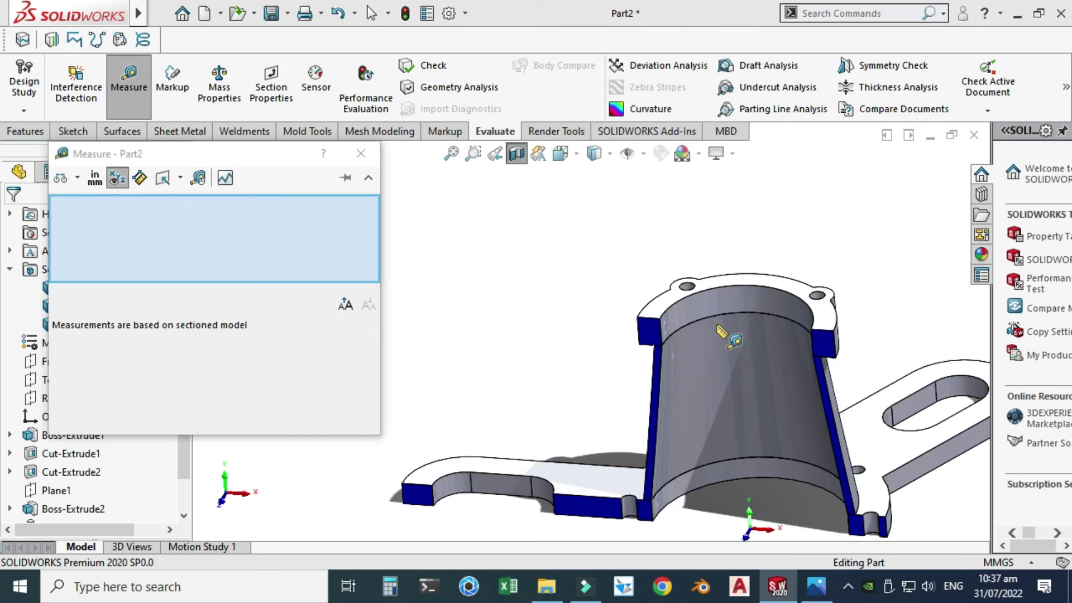
scroll(726, 313, "down", 3)
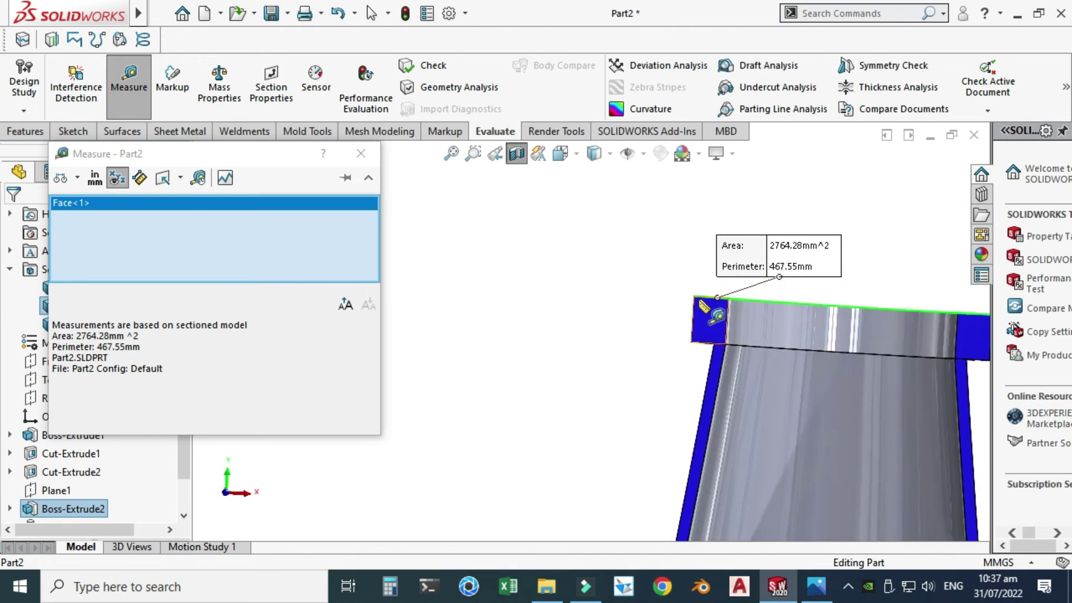
middle_click_drag(706, 306, 697, 349)
left_click(670, 517)
scroll(670, 516, "up", 5)
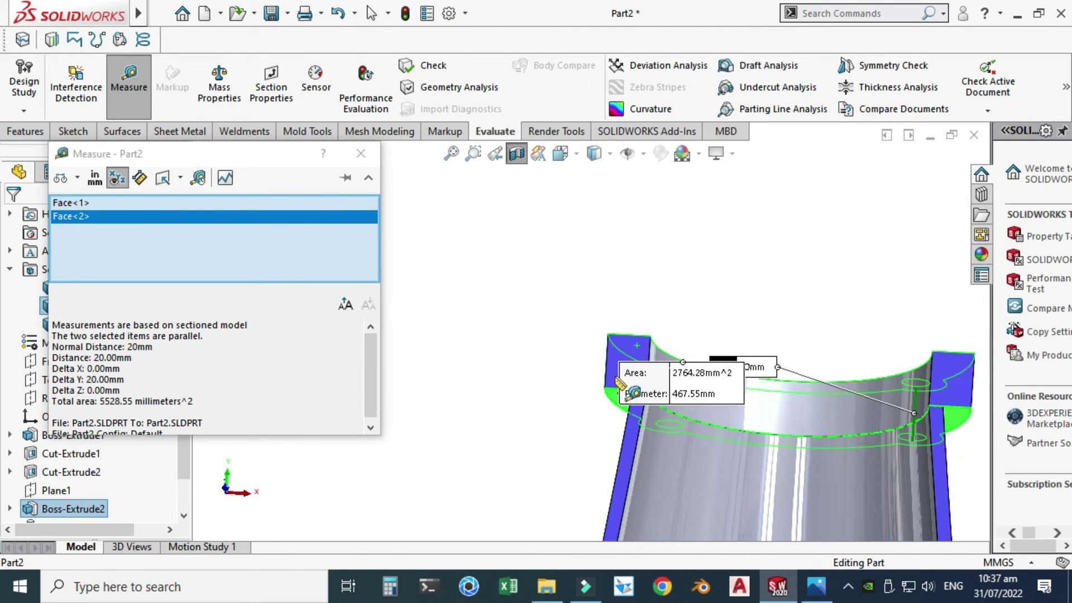
key("alt+Tab")
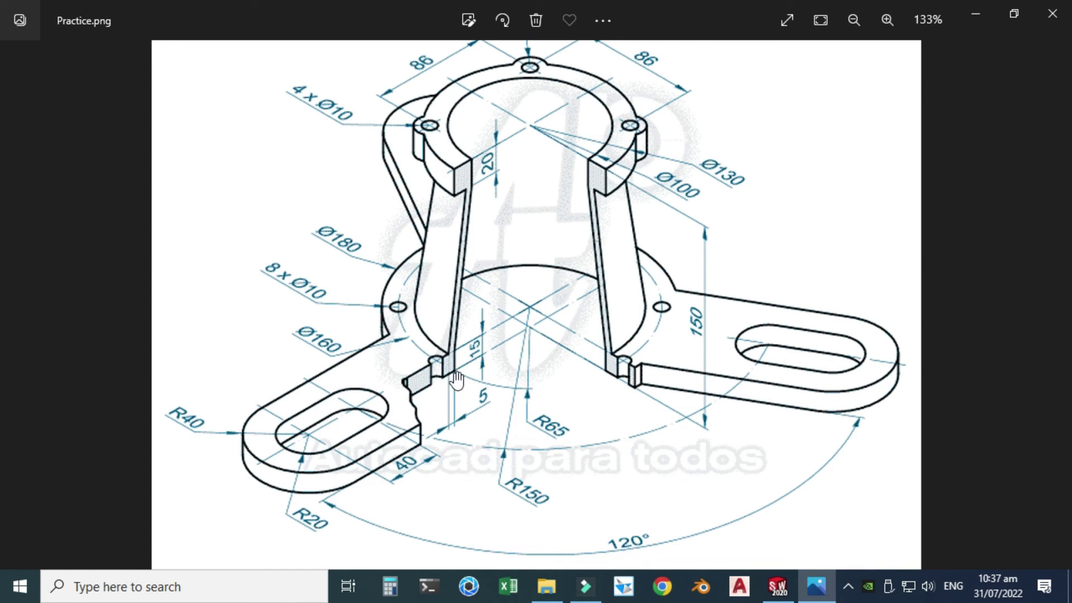
left_click(788, 580)
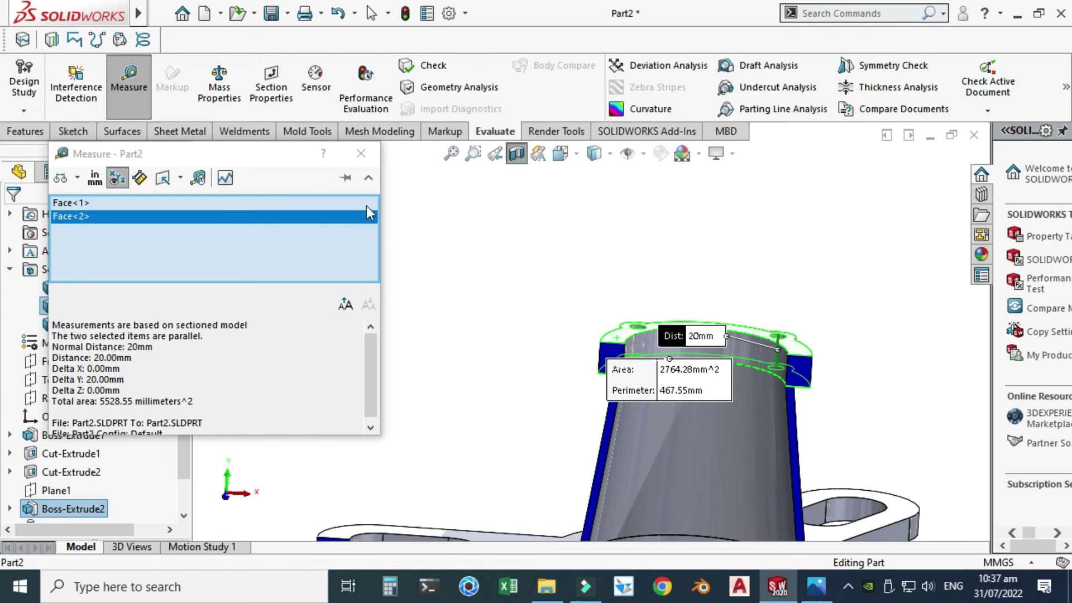
Clear the selections and measure the base plate faces to confirm 15 mm thickness.
right_click(329, 216)
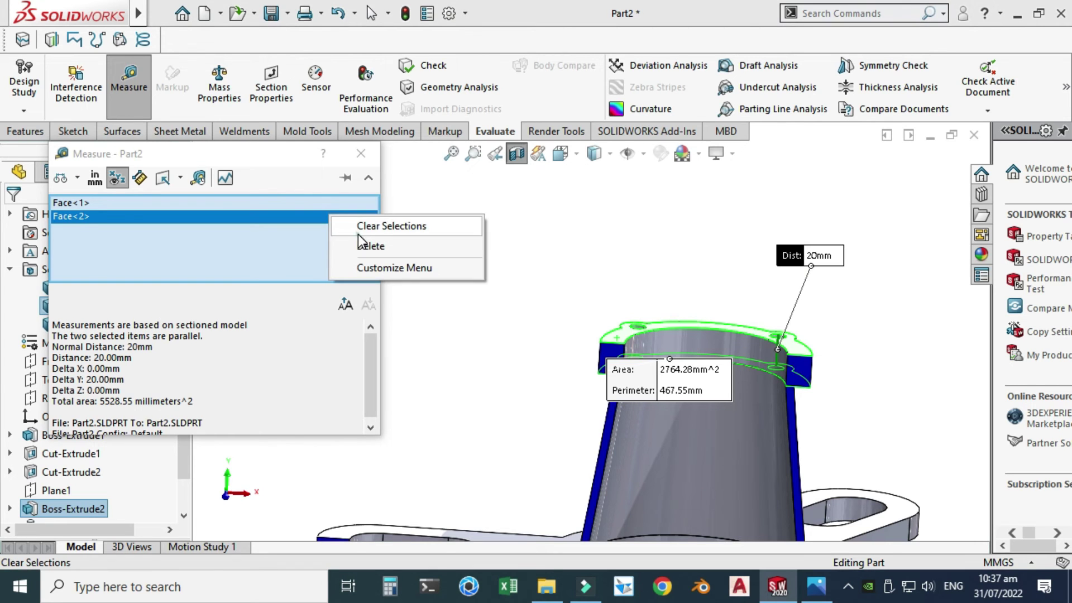
left_click(338, 224)
scroll(581, 416, "down", 5)
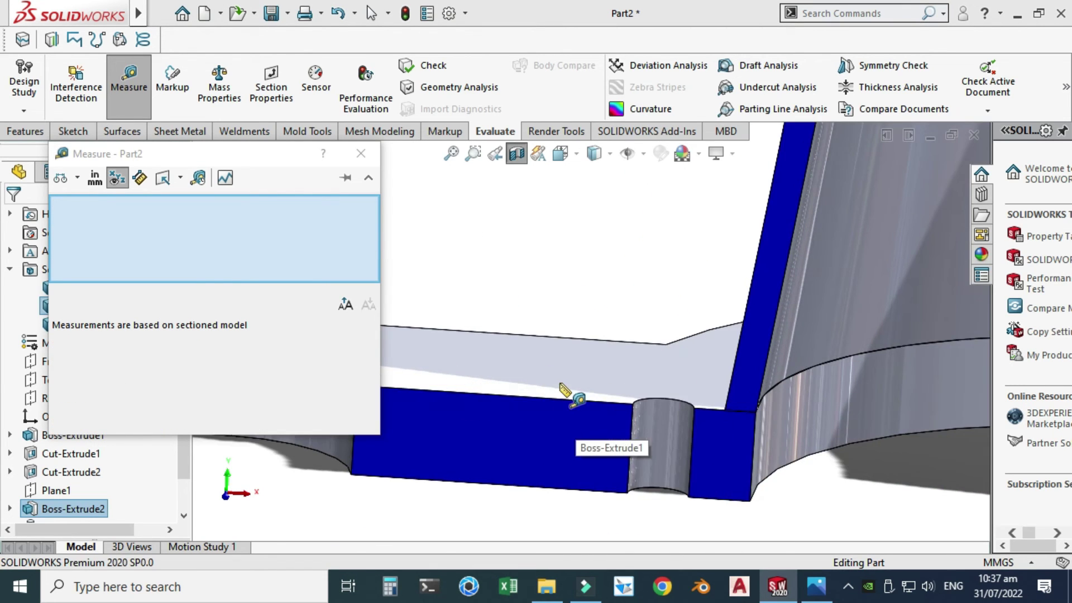
left_click(557, 369)
left_click(555, 372)
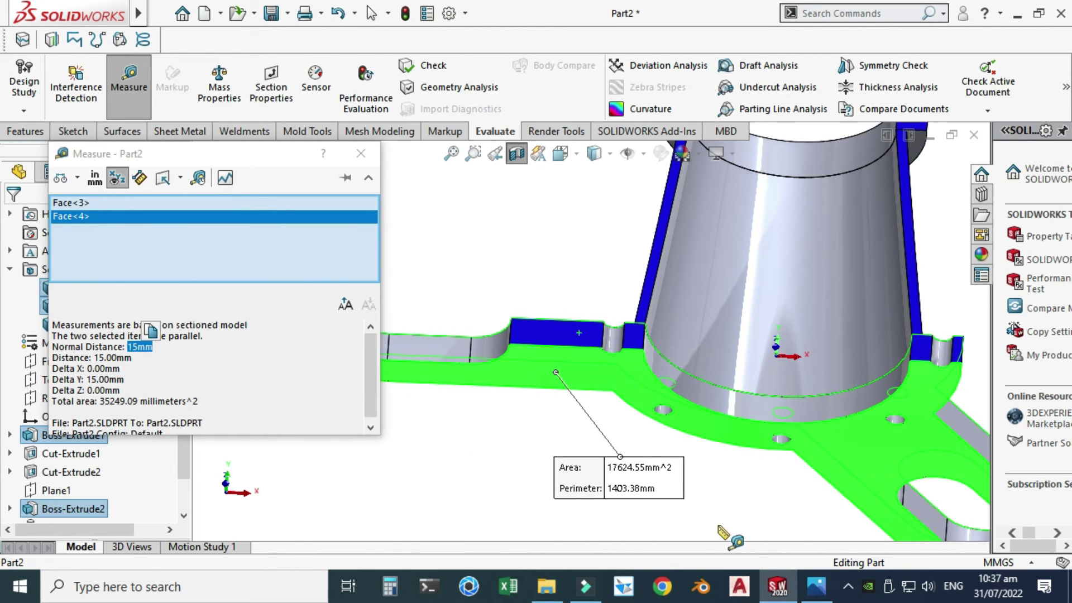
left_click(816, 586)
key("alt+Tab")
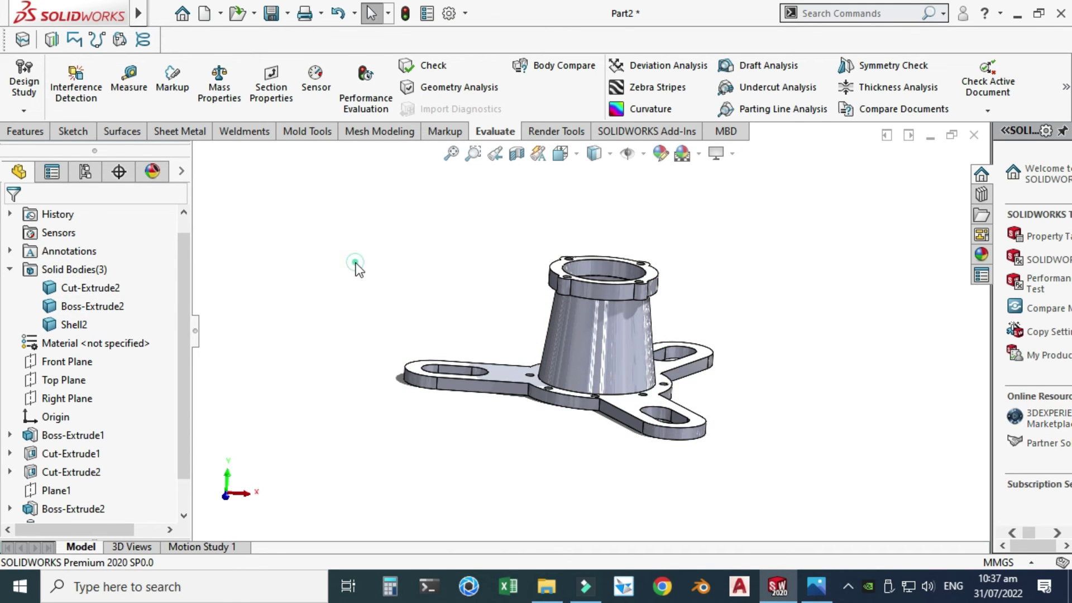
Select the three solid bodies: Cut-Extrude2 base, Boss-Extrude2 flange and Shell2 cone.
key("ctrl+7")
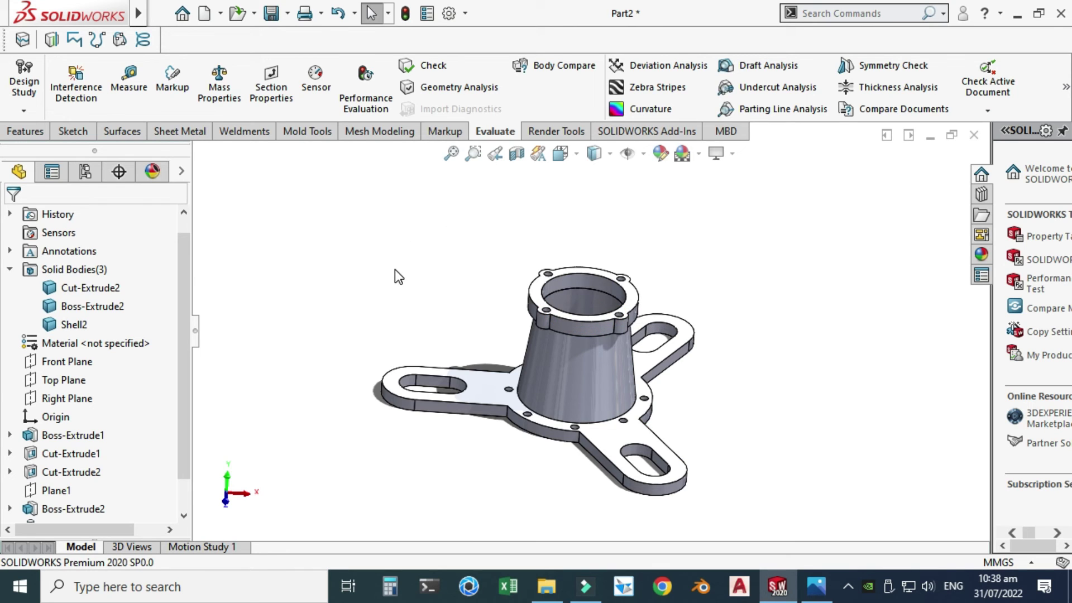
key("ctrl+7")
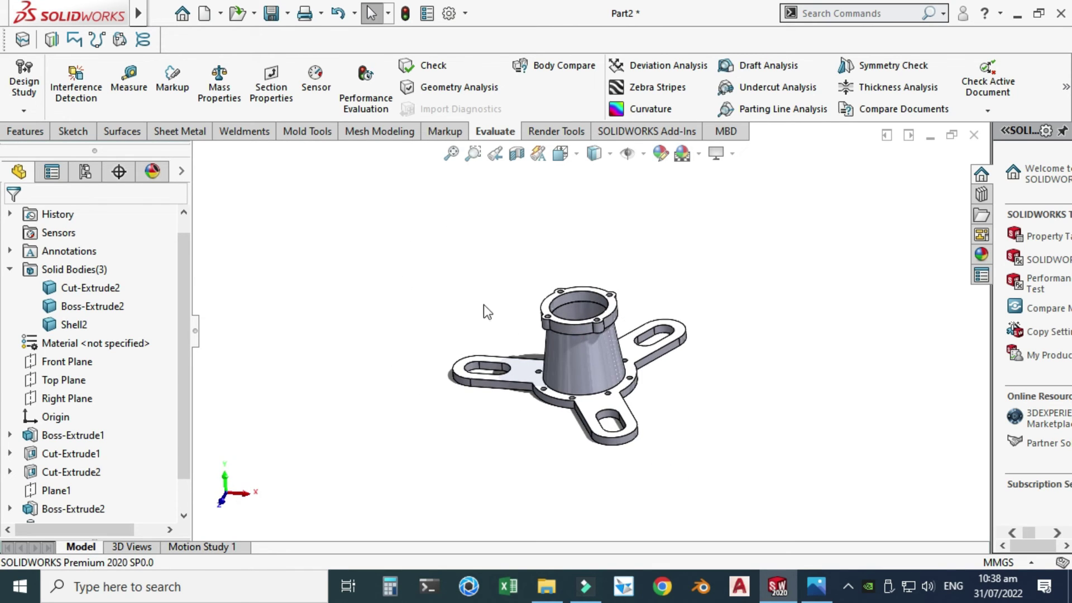
left_click(87, 288)
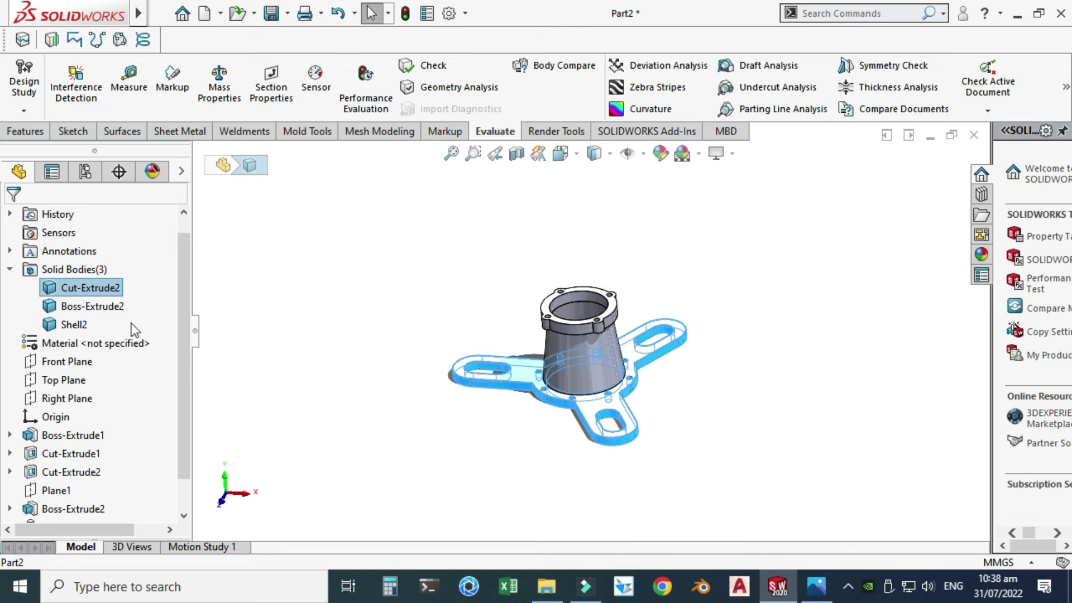
left_click(109, 306)
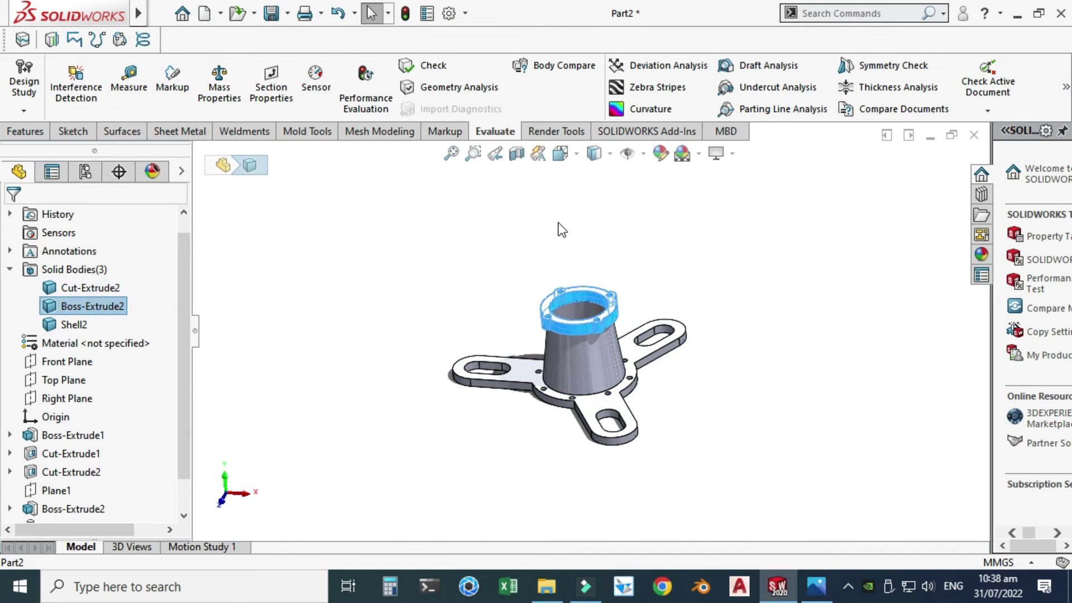
left_click(63, 324)
scroll(608, 317, "down", 2)
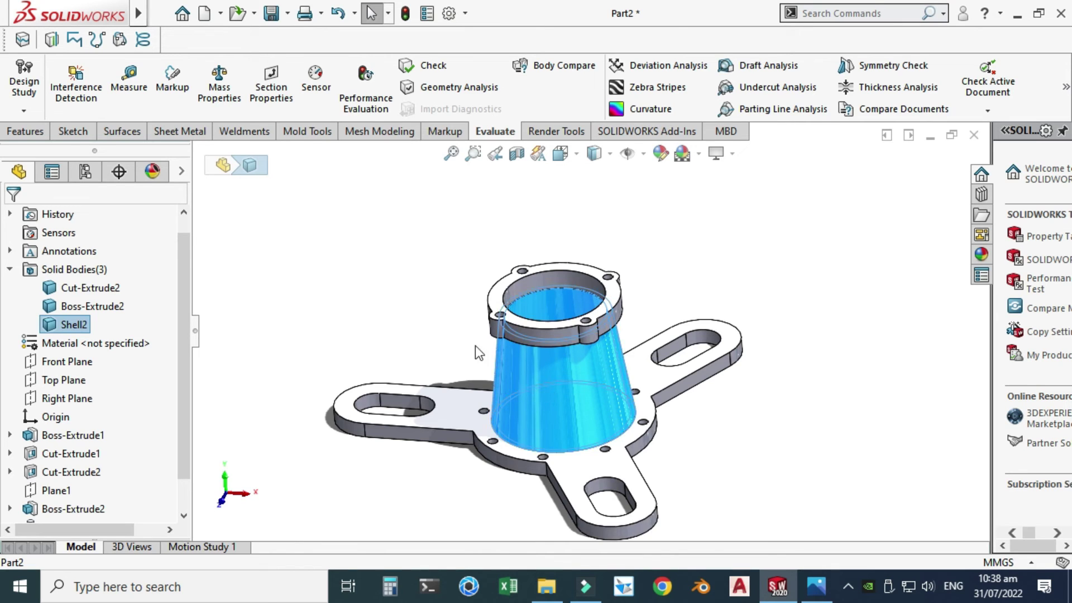
scroll(476, 352, "up", 2)
Clear the body selection and open the Insert menu.
left_click(442, 292)
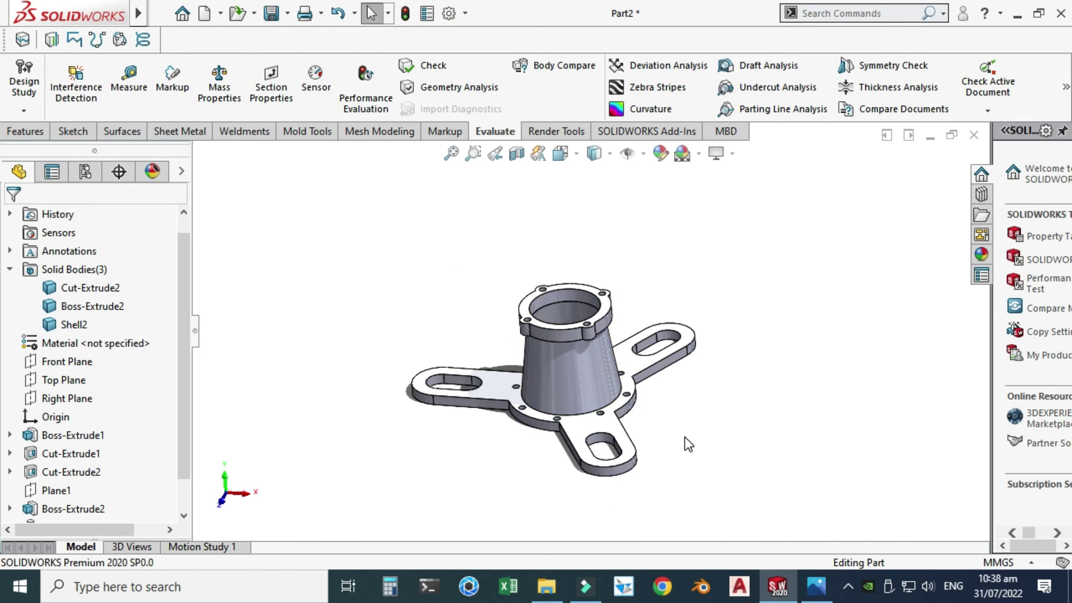
scroll(686, 439, "down", 2)
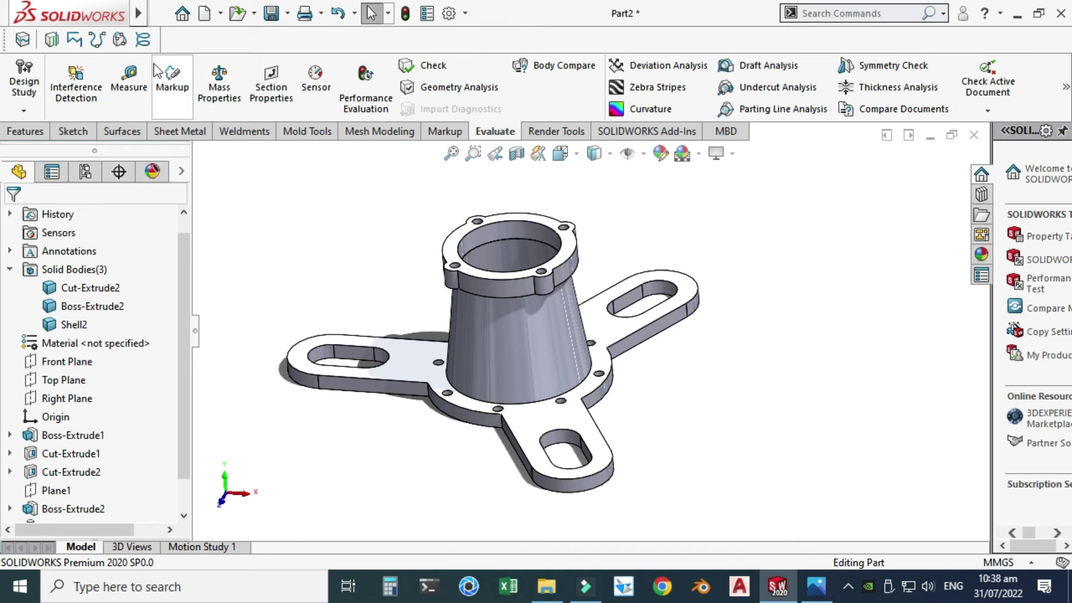
mouse_move(137, 13)
left_click(256, 14)
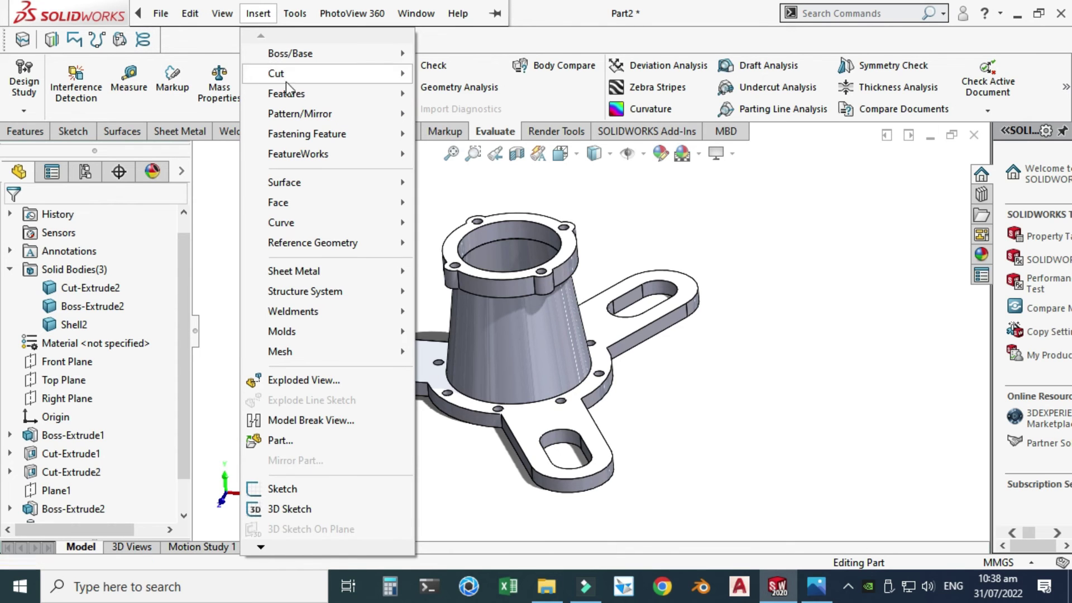
Add the Boss-Extrude2 flange ring and Shell2 cone into one body with Combine.
mouse_move(287, 94)
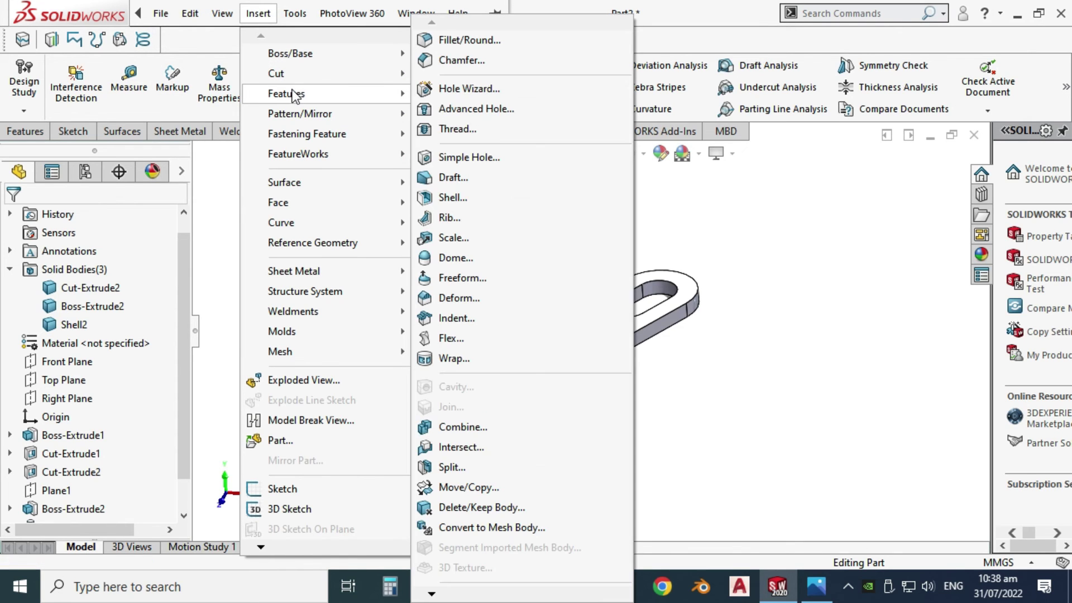
left_click(481, 430)
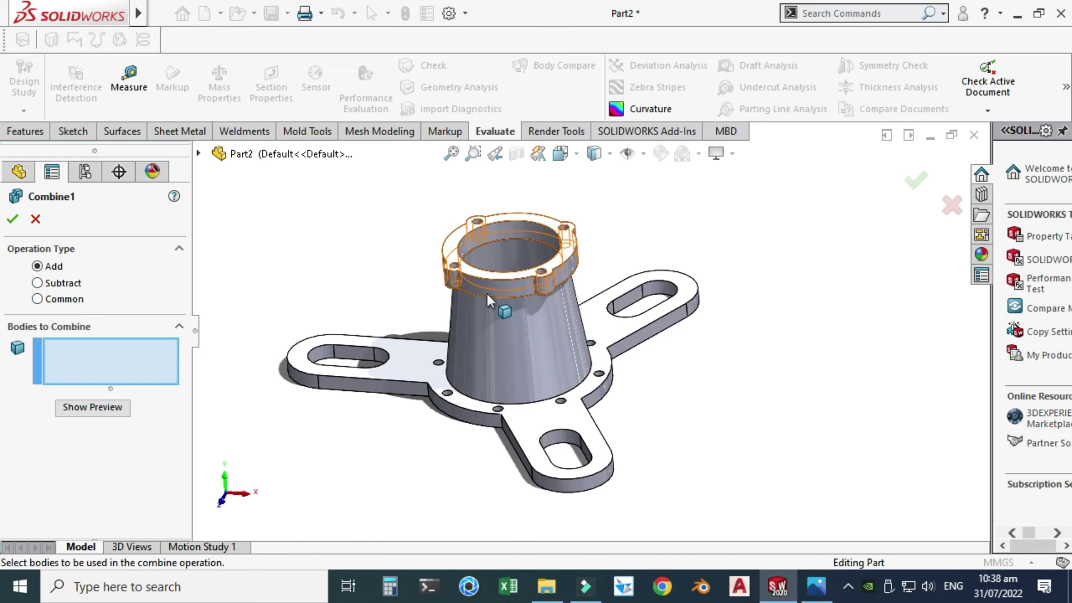
left_click(451, 249)
left_click(538, 313)
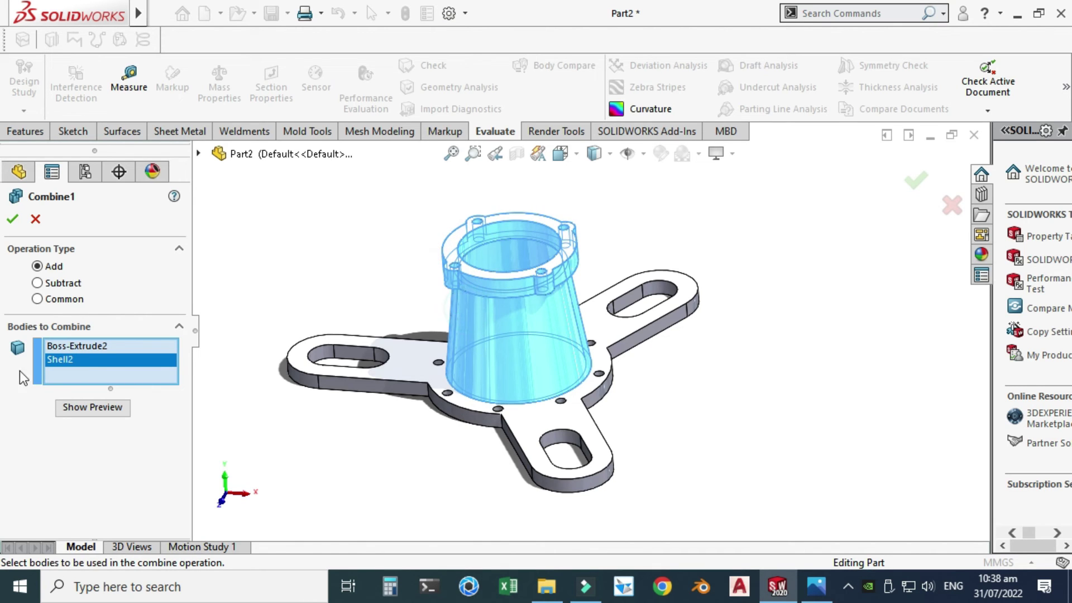
left_click(84, 408)
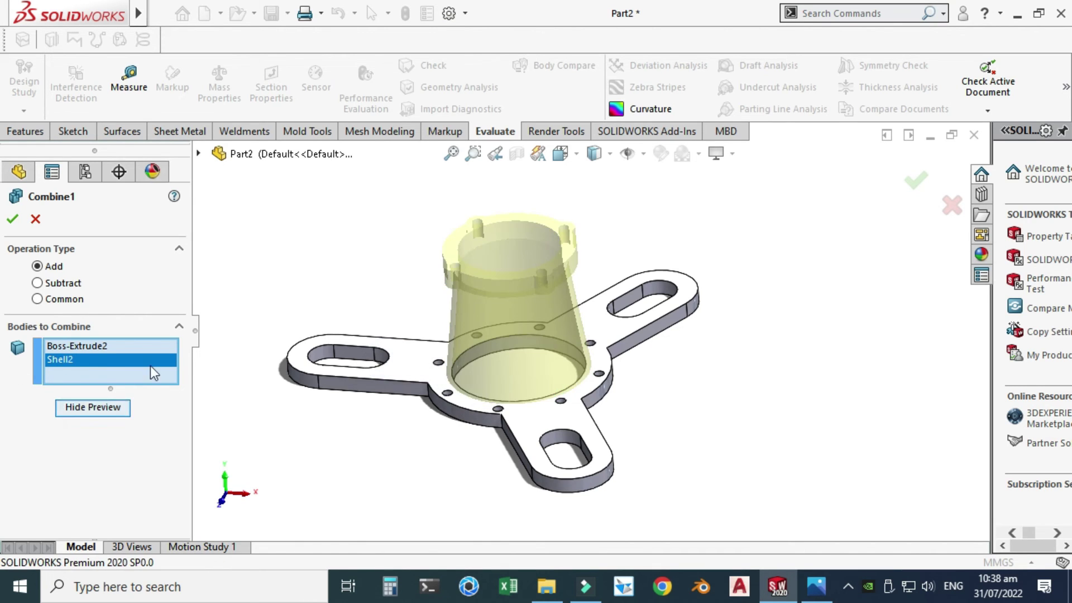
left_click(13, 220)
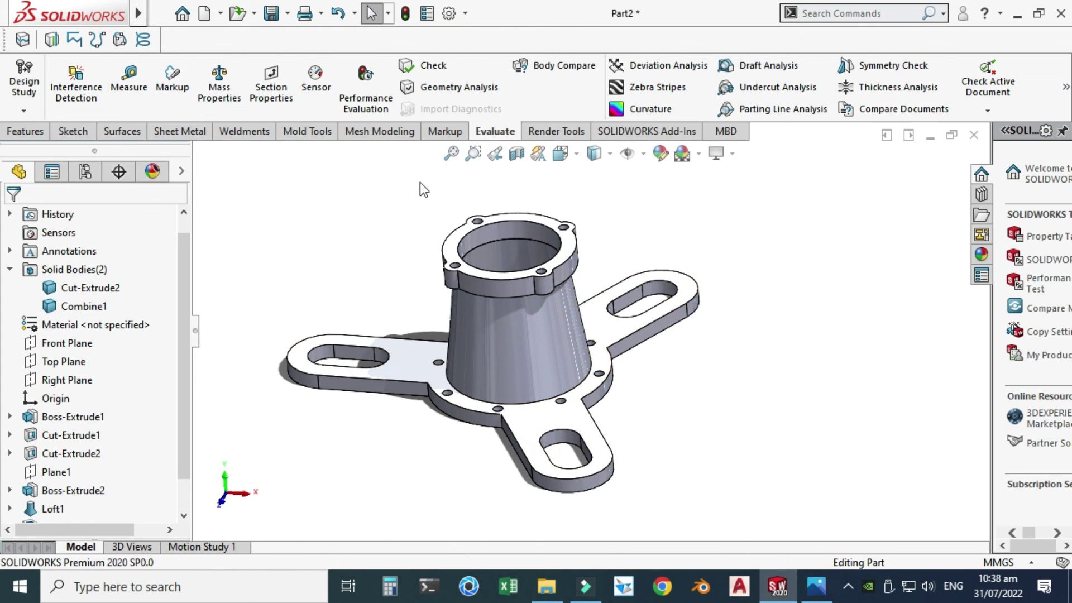
Combine the Combine1 body and the Cut-Extrude2 base plate into a single solid body.
left_click(256, 13)
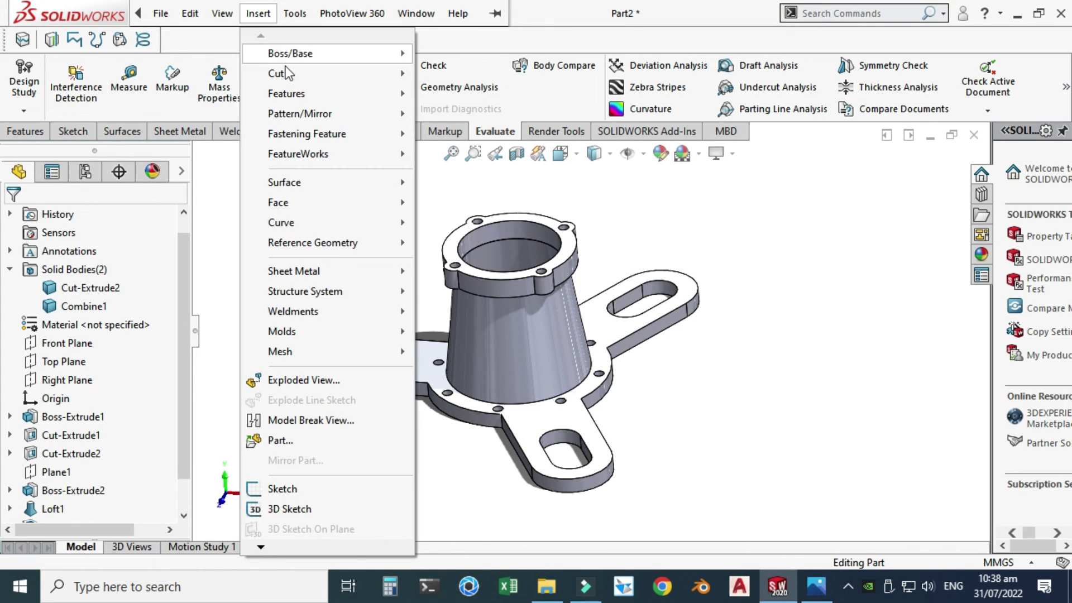
mouse_move(294, 95)
left_click(488, 427)
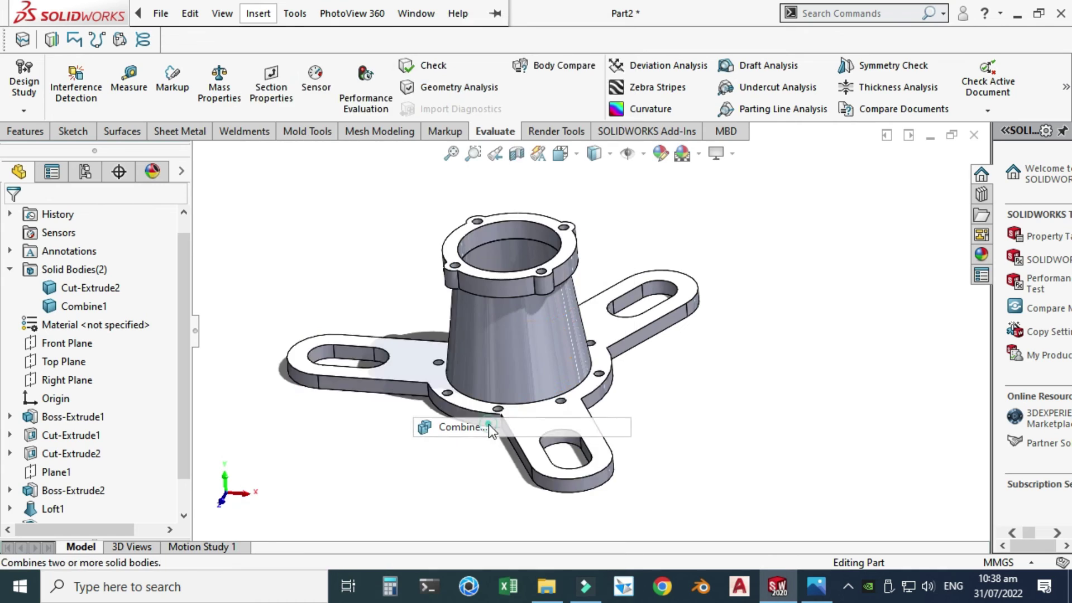
left_click(506, 308)
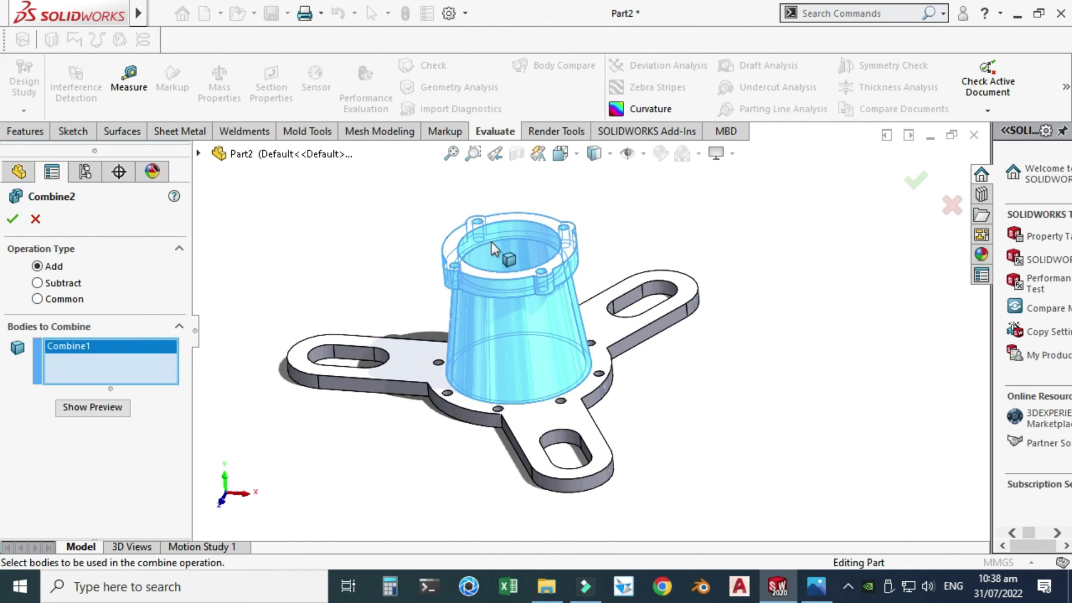
left_click(413, 369)
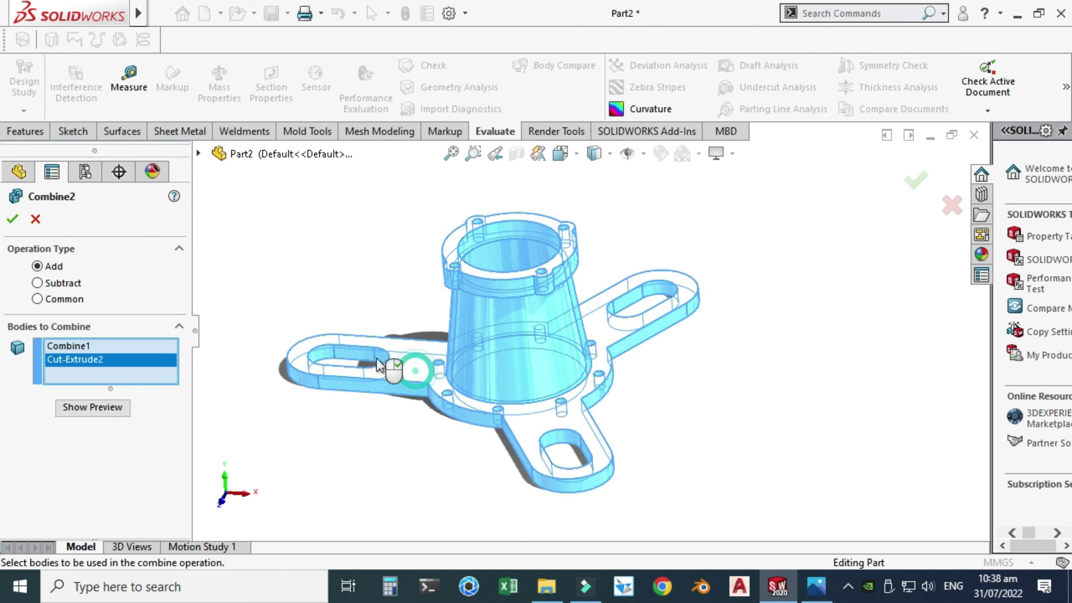
left_click(121, 407)
left_click(122, 407)
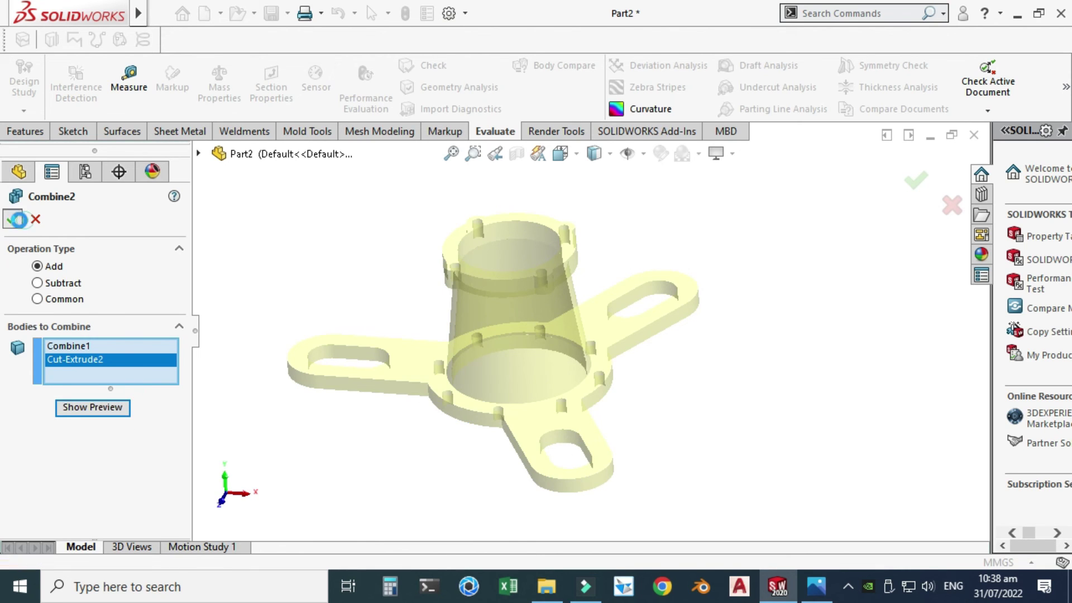
left_click(12, 219)
Check the single combined body, then show the Appearances, Scenes, and Decals pane widened.
left_click(108, 286)
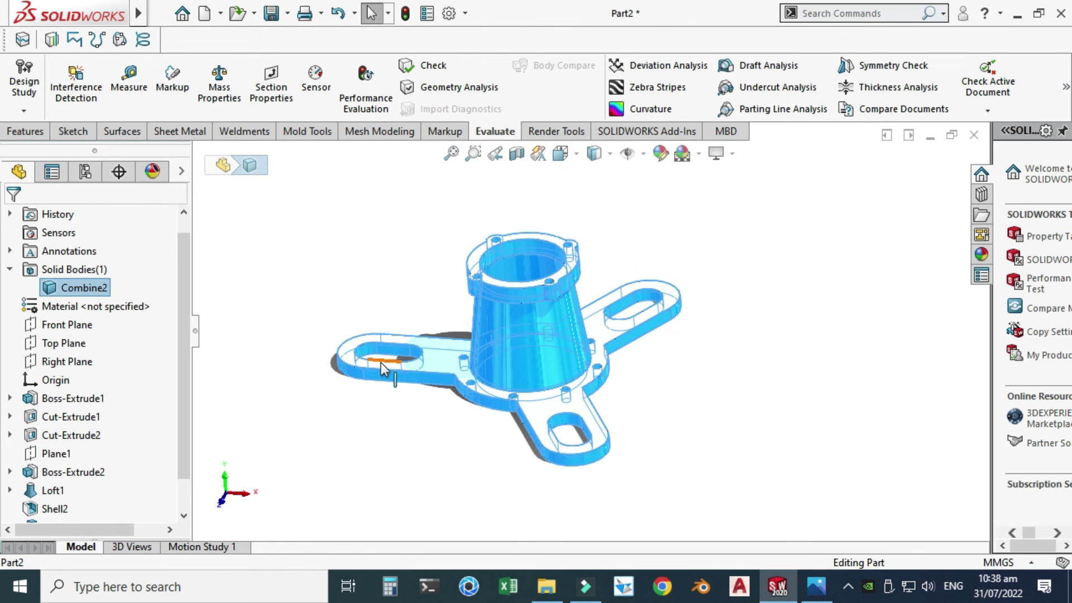
left_click(347, 261)
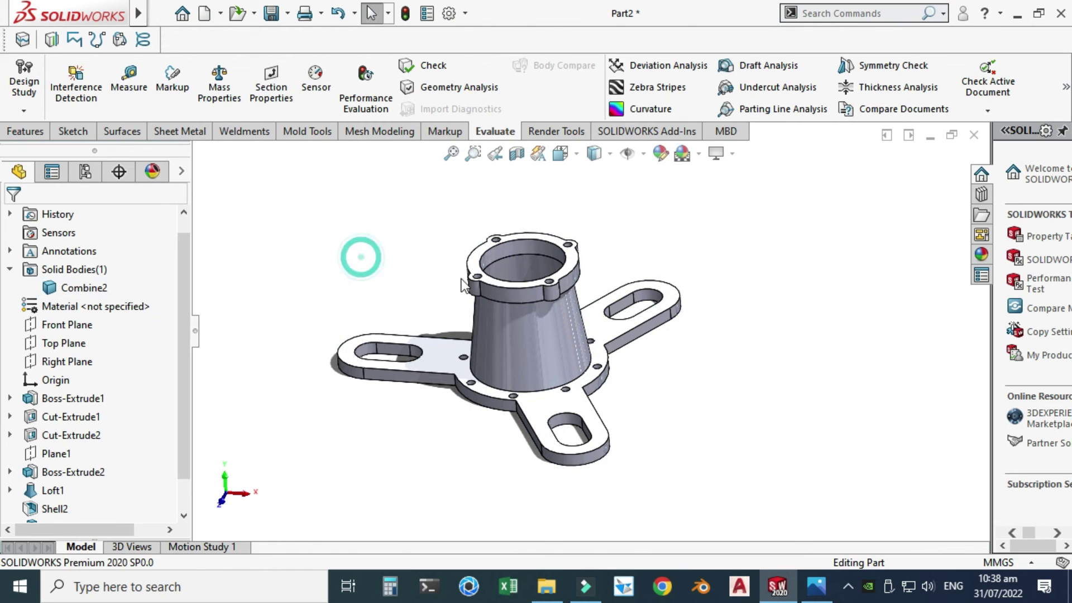
left_click(981, 254)
left_click_drag(992, 295, 845, 296)
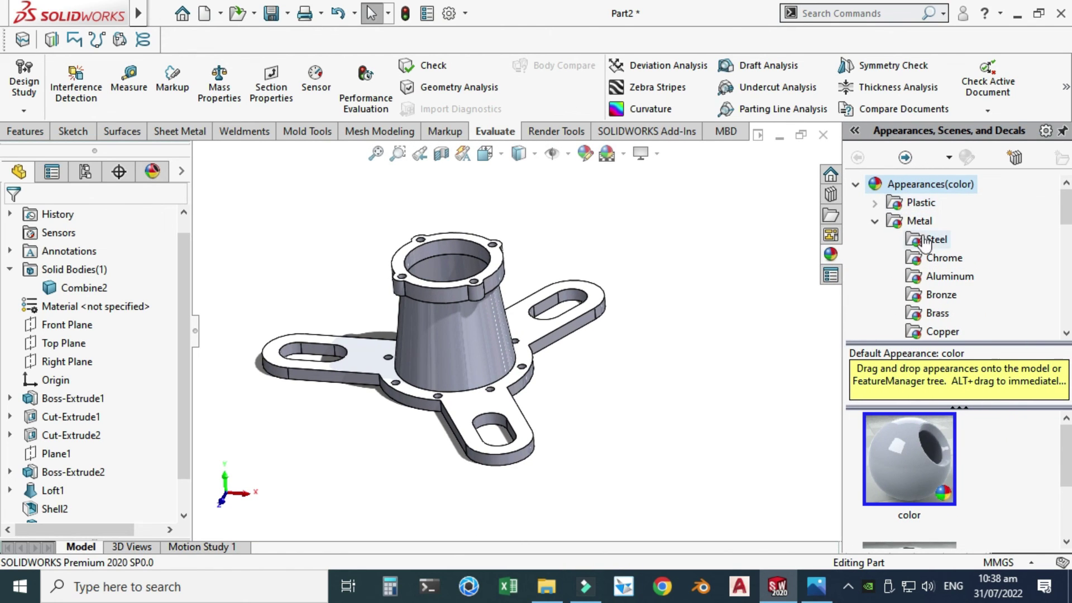
Apply the brushed steel appearance from Metal > Steel onto the bracket.
scroll(924, 241, "down", 1)
scroll(927, 241, "up", 1)
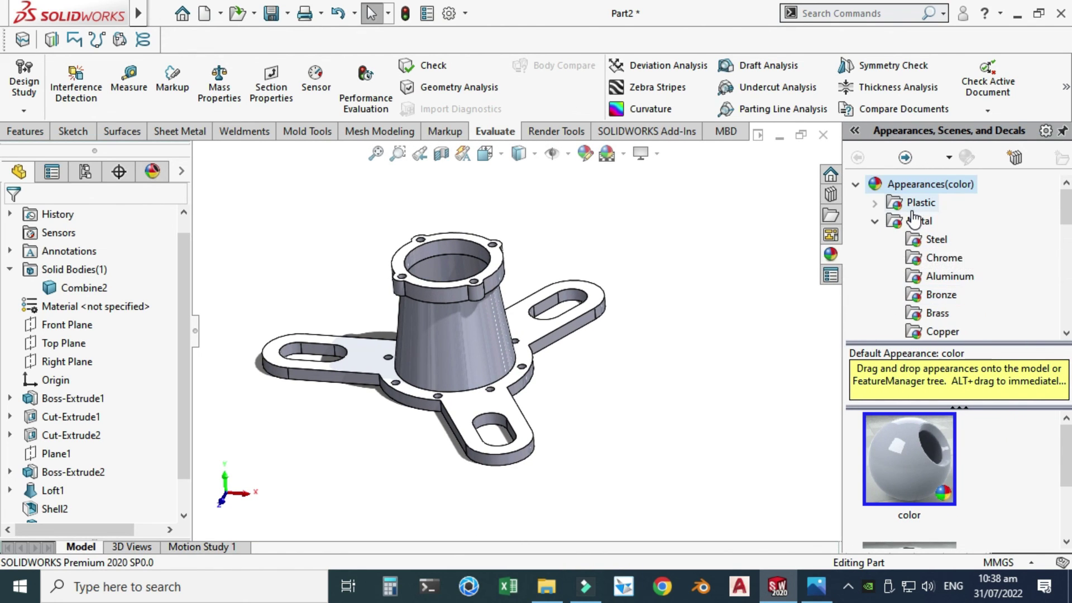
scroll(910, 263, "down", 2)
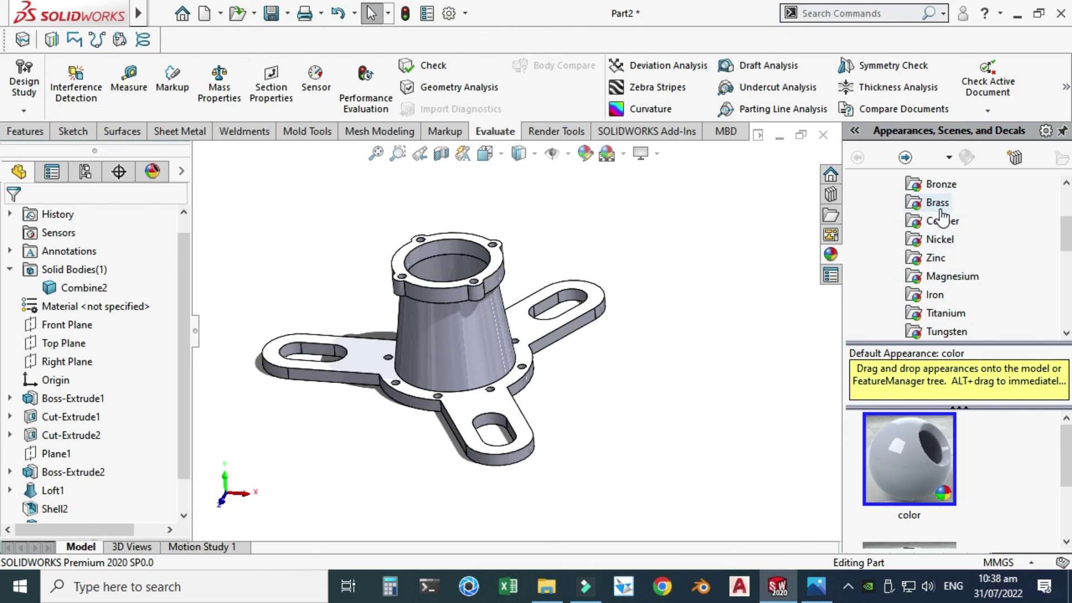
scroll(943, 217, "up", 2)
left_click(919, 239)
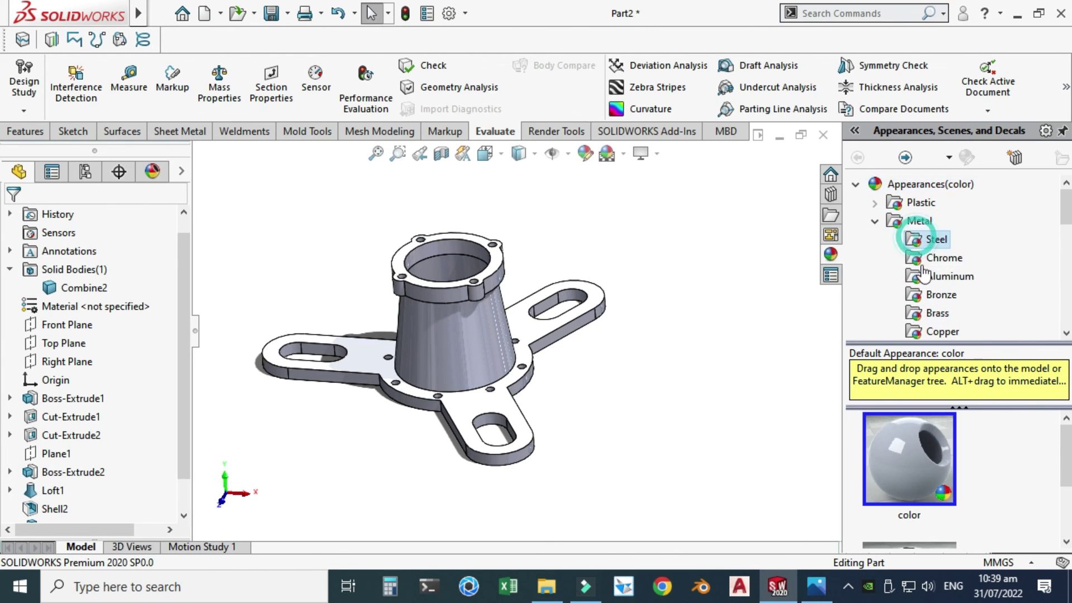
scroll(923, 273, "down", 2)
scroll(926, 446, "down", 1)
mouse_move(919, 462)
left_mouse_down()
mouse_move(558, 397)
mouse_move(463, 327)
mouse_move(468, 337)
mouse_move(533, 306)
mouse_move(517, 319)
mouse_move(613, 202)
left_mouse_up()
scroll(468, 336, "down", 5)
scroll(517, 319, "up", 7)
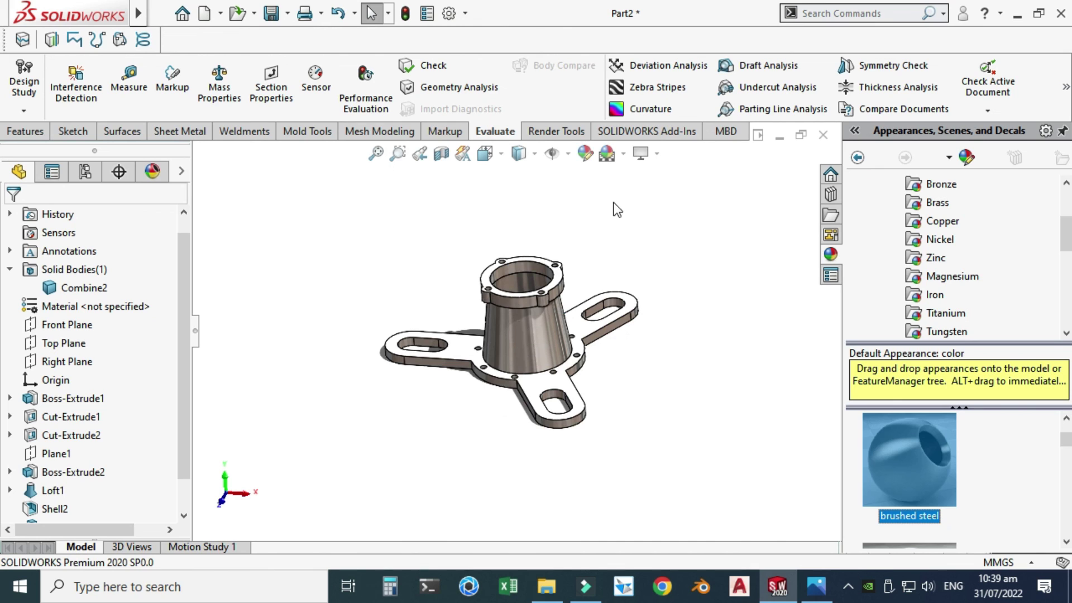
Keep RealView on and enable Ambient Occlusion and Perspective in View Settings.
left_click(645, 155)
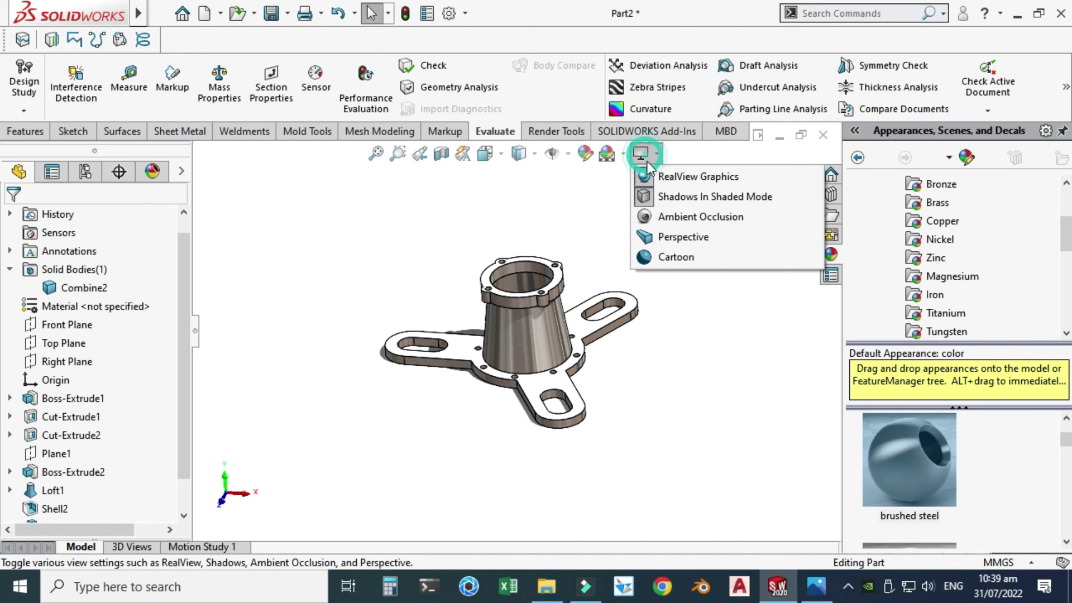
left_click(656, 177)
left_click(645, 131)
left_click(641, 152)
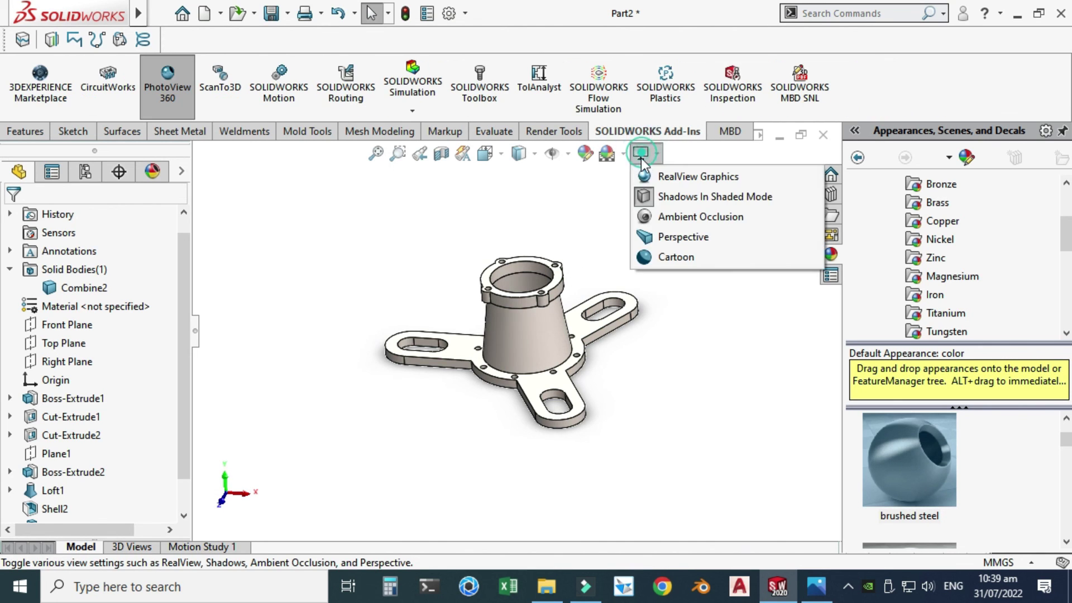
left_click(652, 176)
left_click(641, 153)
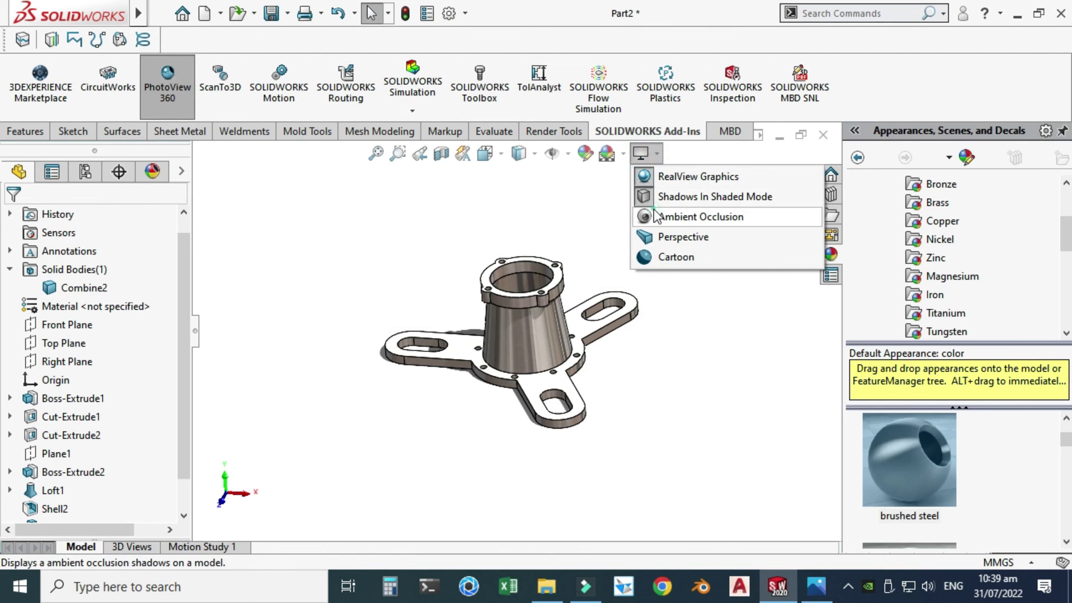
left_click(650, 216)
left_click(656, 156)
left_click(659, 237)
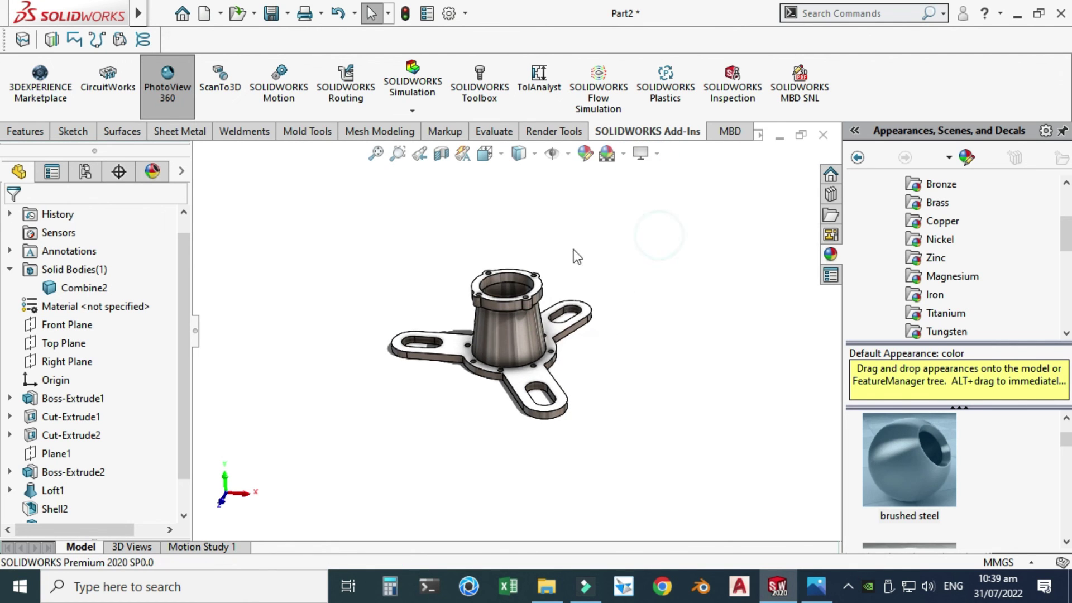
scroll(524, 304, "down", 3)
scroll(523, 301, "up", 2)
Set a front view of the bracket, then tilt it slightly higher.
left_click(485, 154)
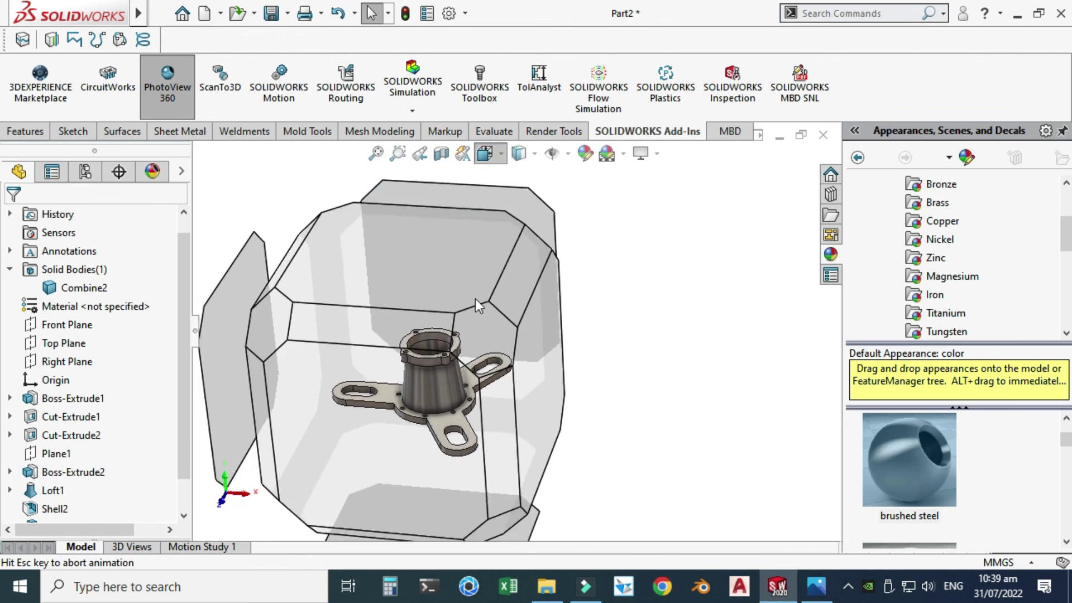
left_click(402, 392)
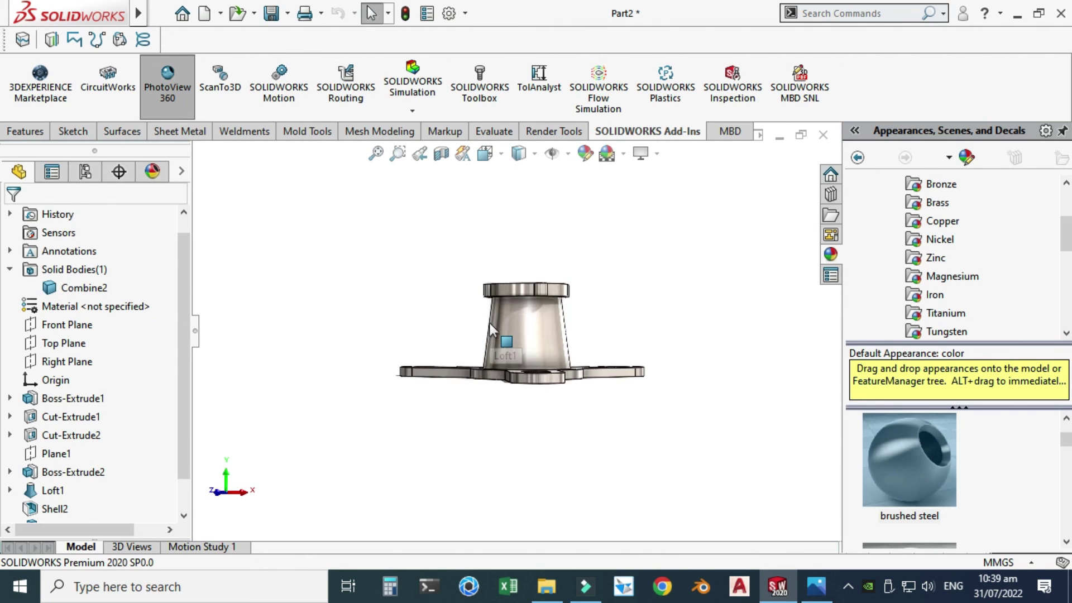
scroll(494, 320, "down", 3)
scroll(494, 320, "up", 3)
middle_click_drag(494, 321, 508, 327)
scroll(515, 329, "down", 1)
scroll(515, 331, "down", 1)
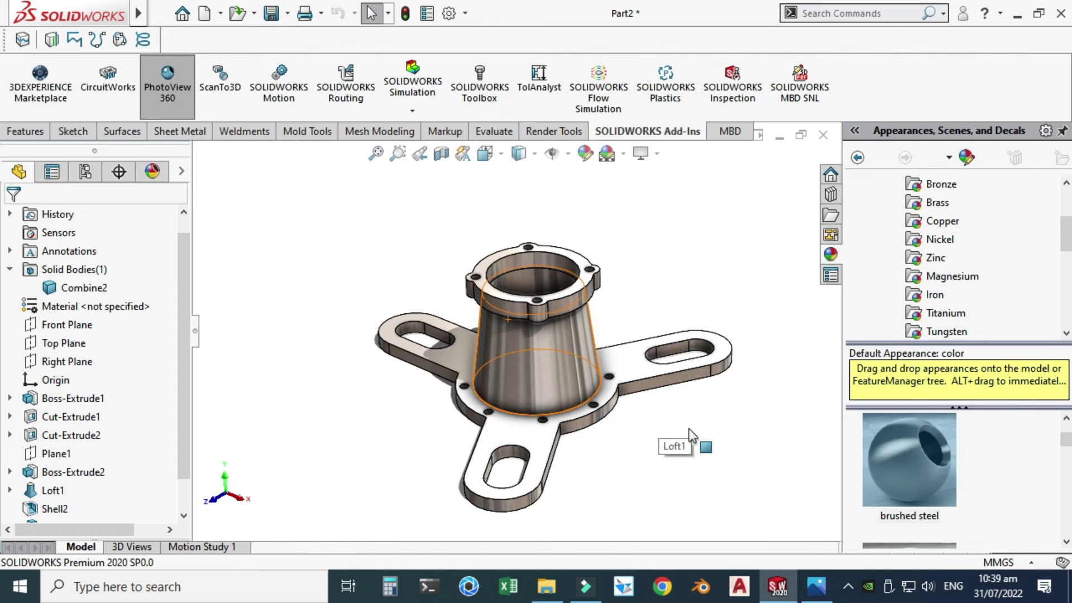
scroll(690, 446, "down", 2)
Compare the bracket against the Practice.png reference drawing, then return to SOLIDWORKS.
left_click(688, 441)
left_click(816, 587)
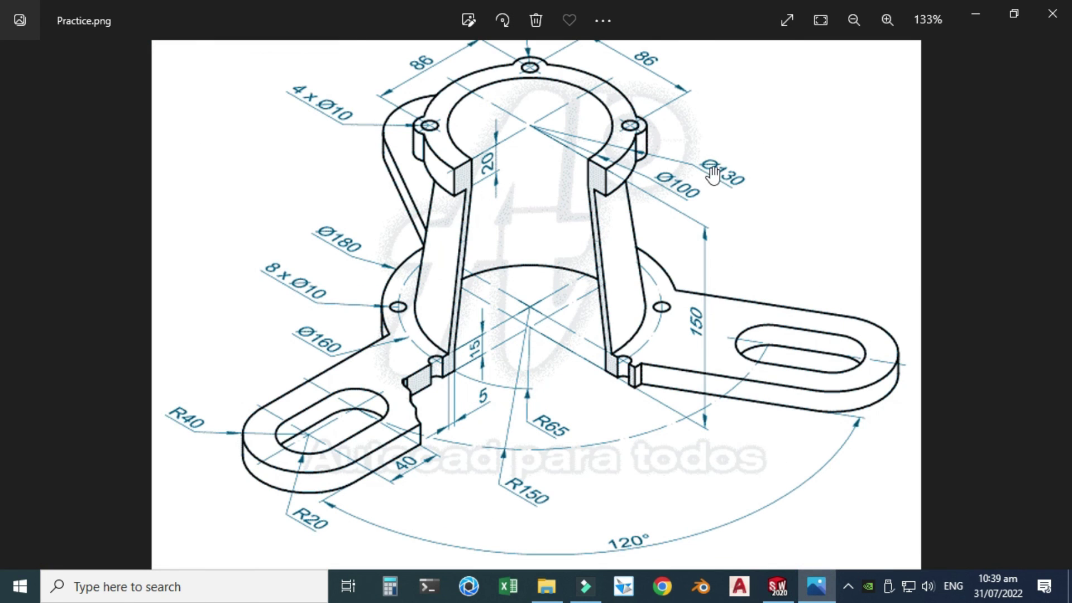
left_click(778, 575)
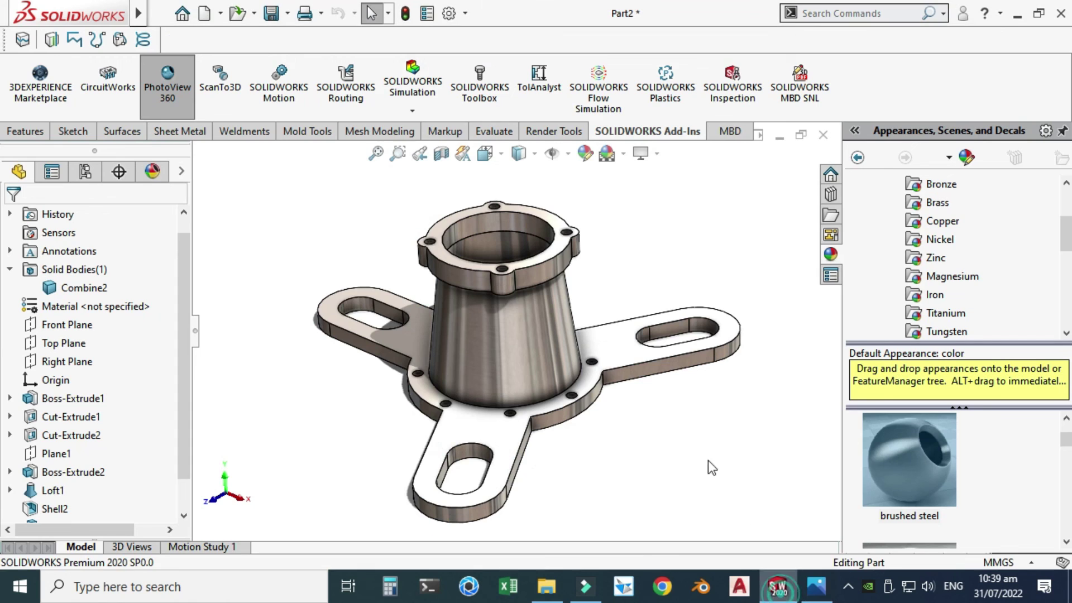